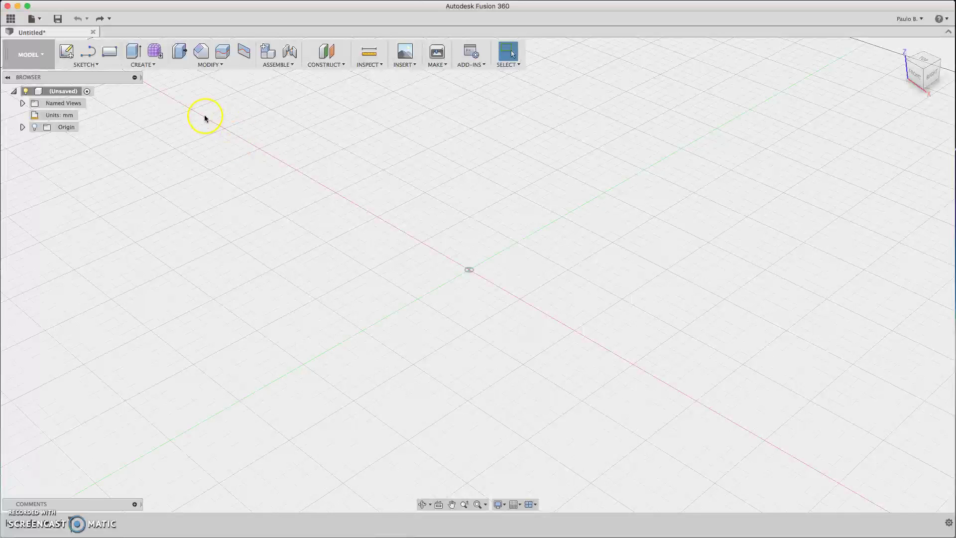
Sketch a closed stepped profile on the front plane with a 35 mm upper edge, a 45° slope, a 100 mm lower ledge and a 170 mm base.
{"action": "left_click", "coordinate": [68, 51]}
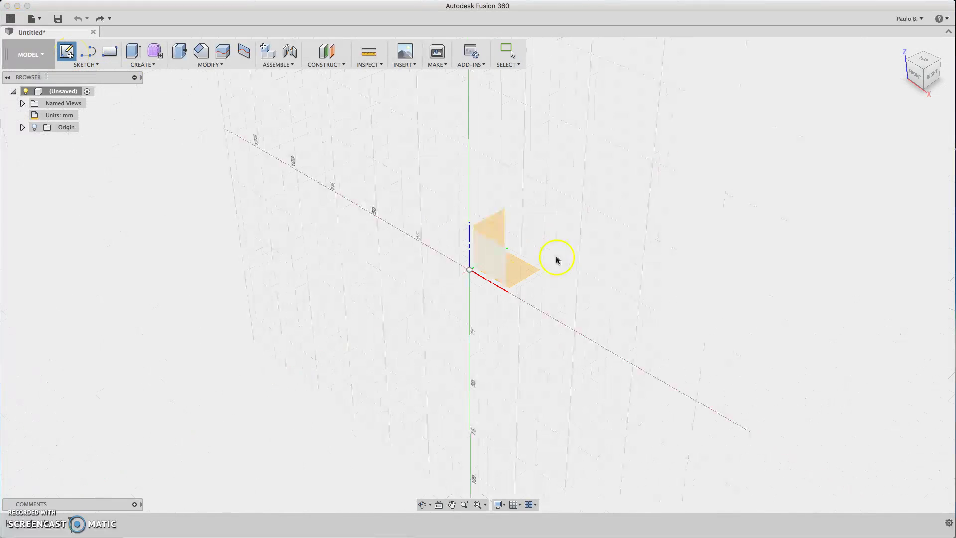
{"action": "left_click", "coordinate": [491, 259]}
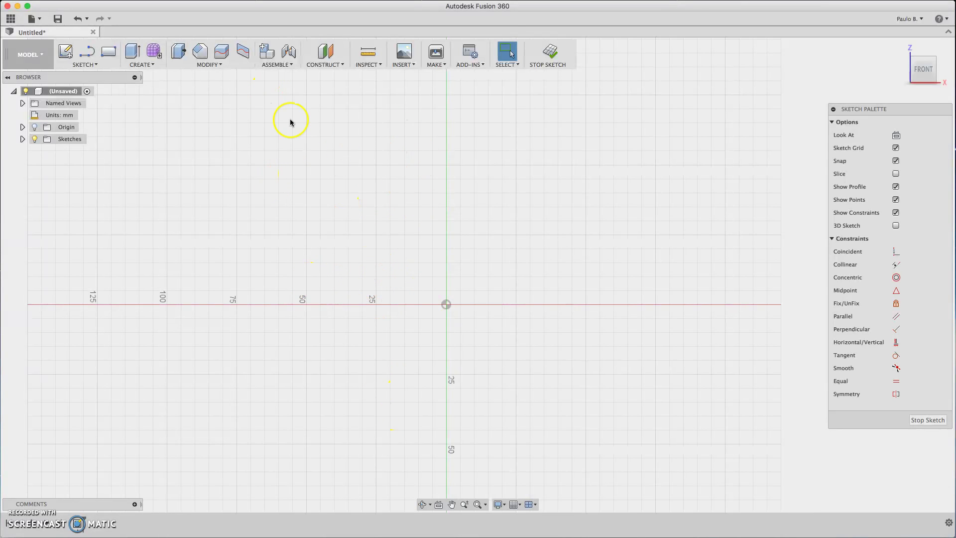
{"action": "key", "text": "l"}
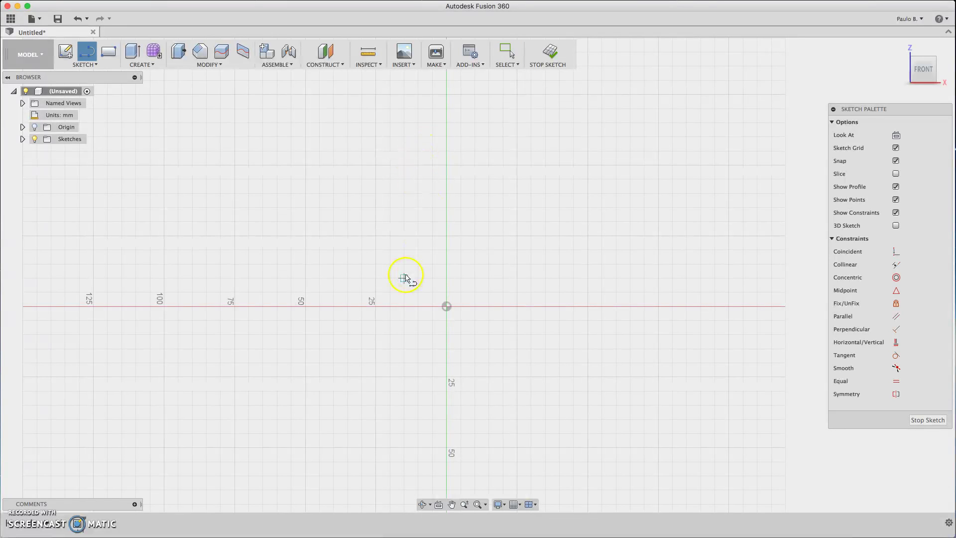
{"action": "left_click", "coordinate": [306, 306]}
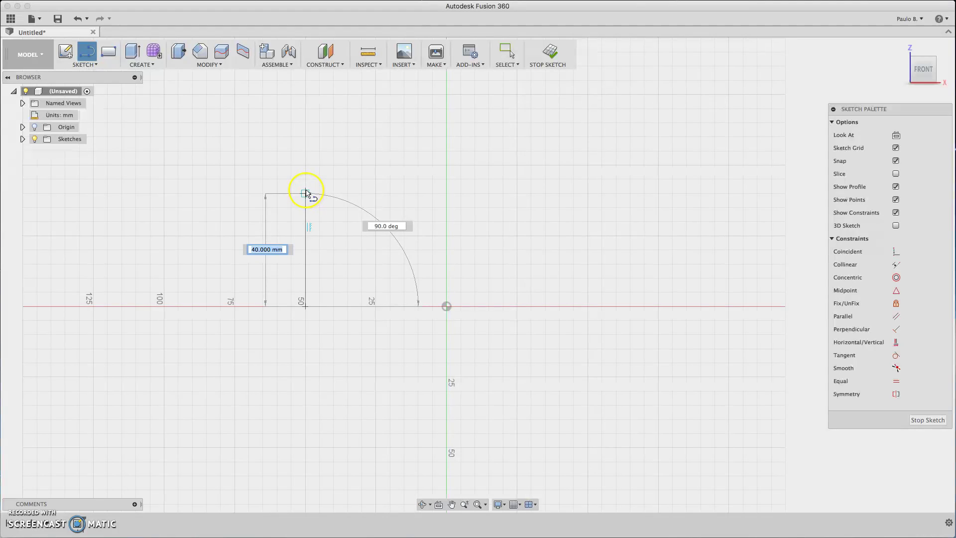
{"action": "left_click", "coordinate": [306, 165]}
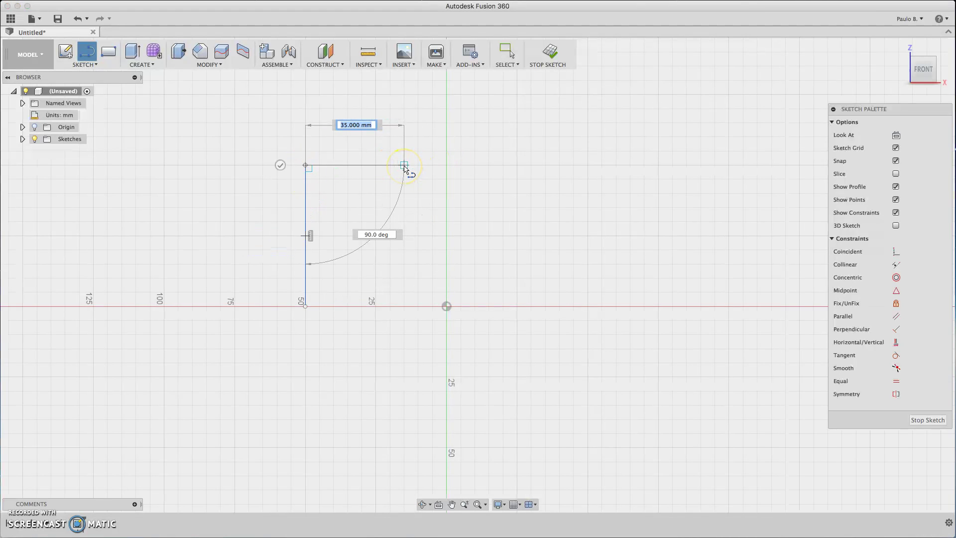
{"action": "left_click", "coordinate": [403, 165]}
{"action": "left_click", "coordinate": [503, 263]}
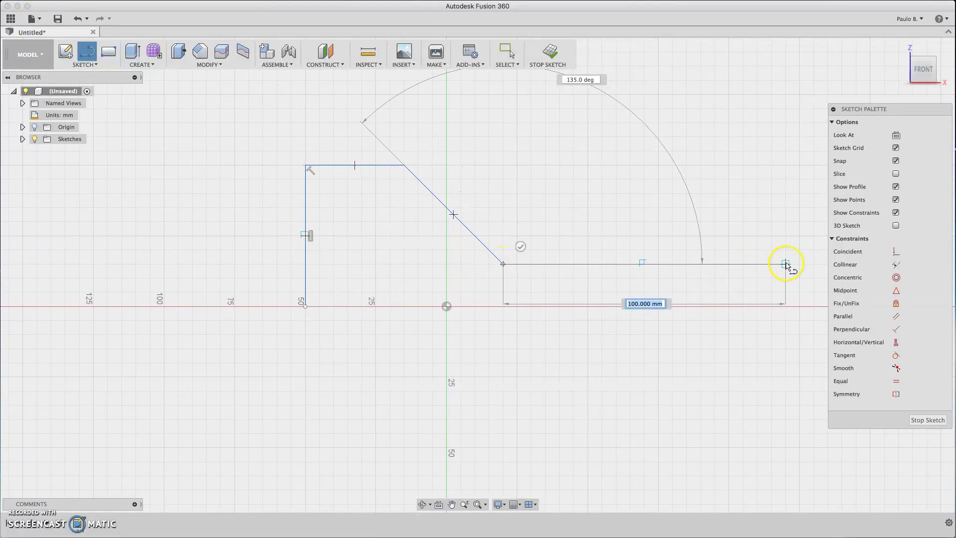
{"action": "left_click", "coordinate": [785, 263]}
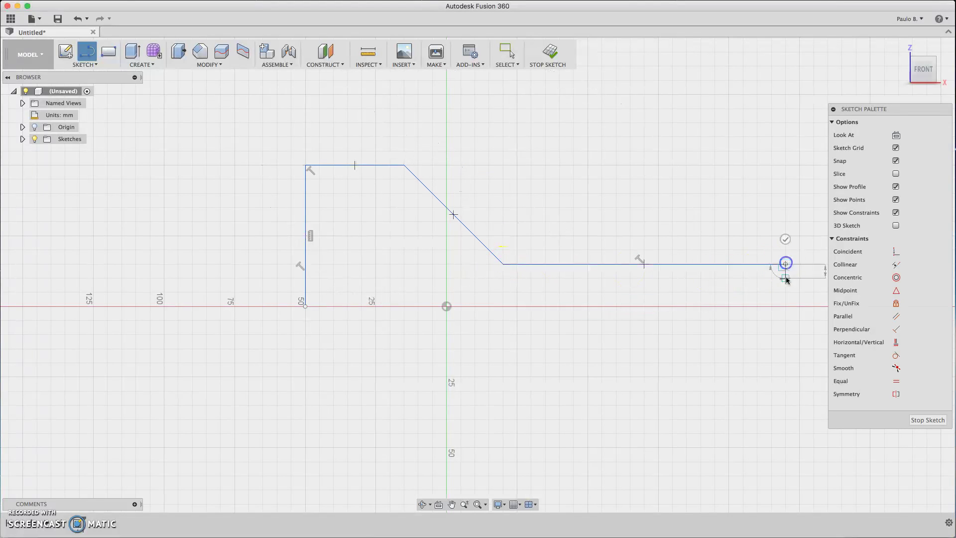
{"action": "left_click", "coordinate": [783, 351]}
{"action": "left_click", "coordinate": [305, 349]}
{"action": "left_click", "coordinate": [305, 306]}
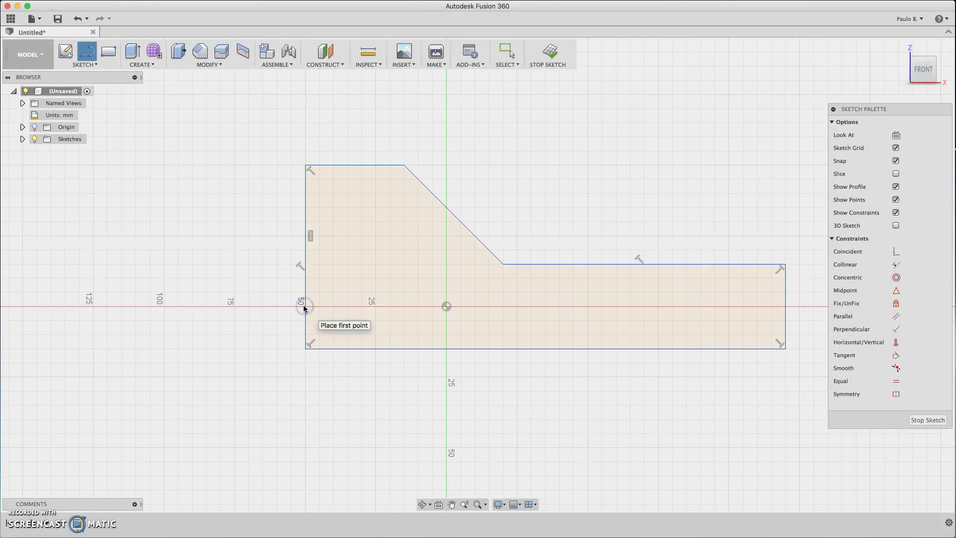
Extrude the profile symmetrically by 40 mm per side as a new body.
{"action": "left_click_drag", "start_coordinate": [931, 69], "coordinate": [647, 93]}
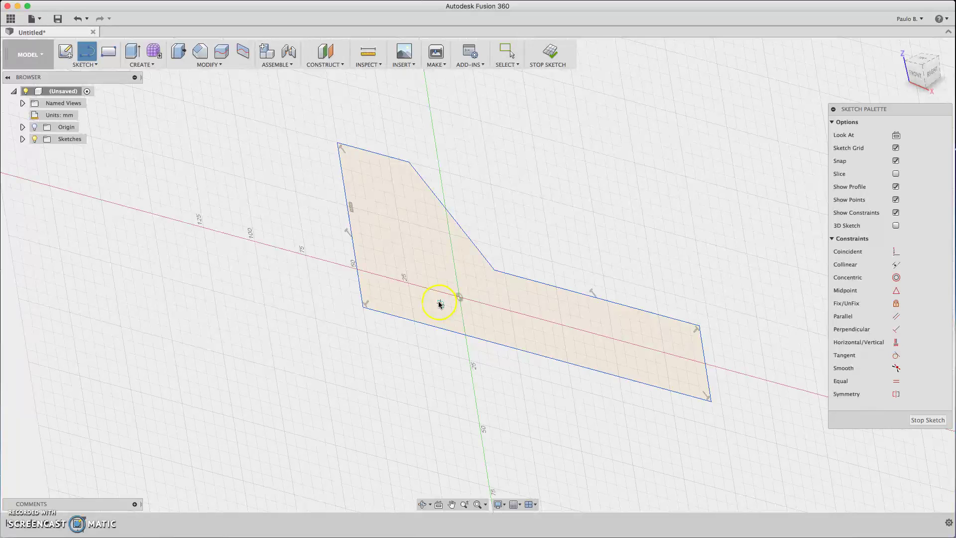
{"action": "key", "text": "e"}
{"action": "left_click", "coordinate": [437, 229]}
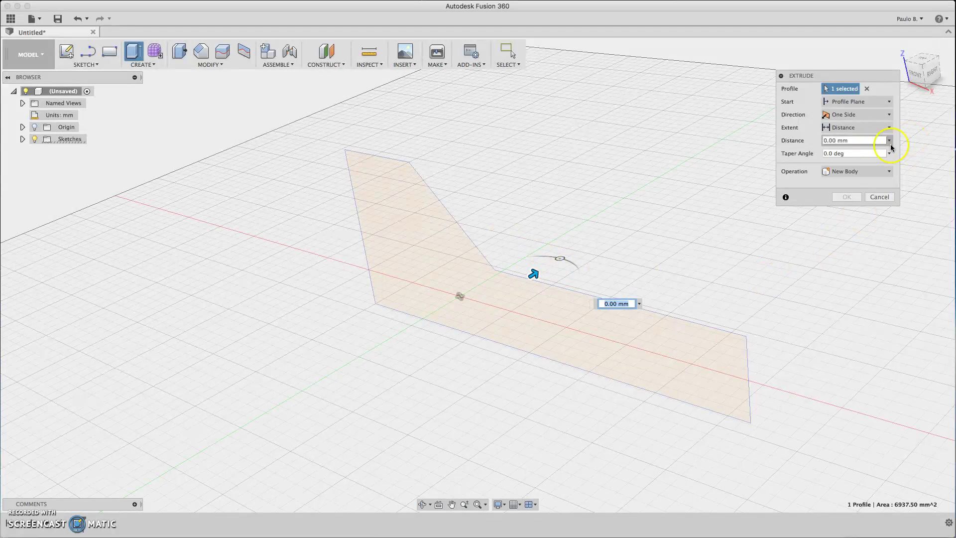
{"action": "left_click", "coordinate": [853, 116]}
{"action": "left_click", "coordinate": [846, 143]}
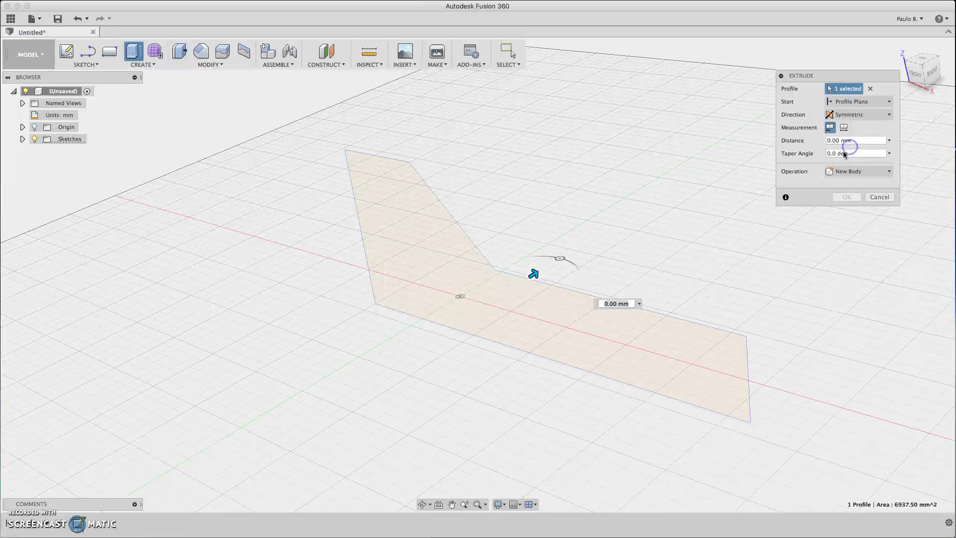
{"action": "left_click_drag", "start_coordinate": [537, 274], "coordinate": [618, 243]}
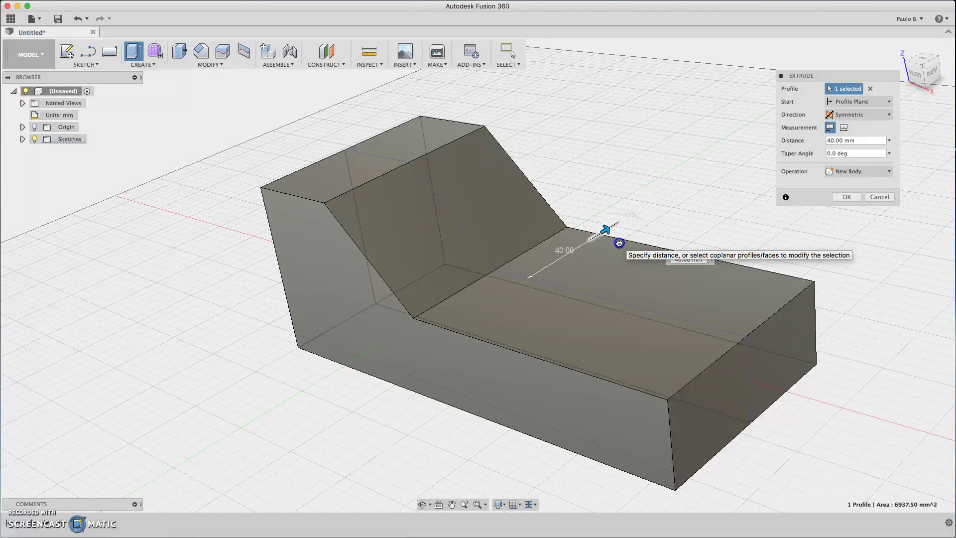
{"action": "left_click", "coordinate": [847, 198]}
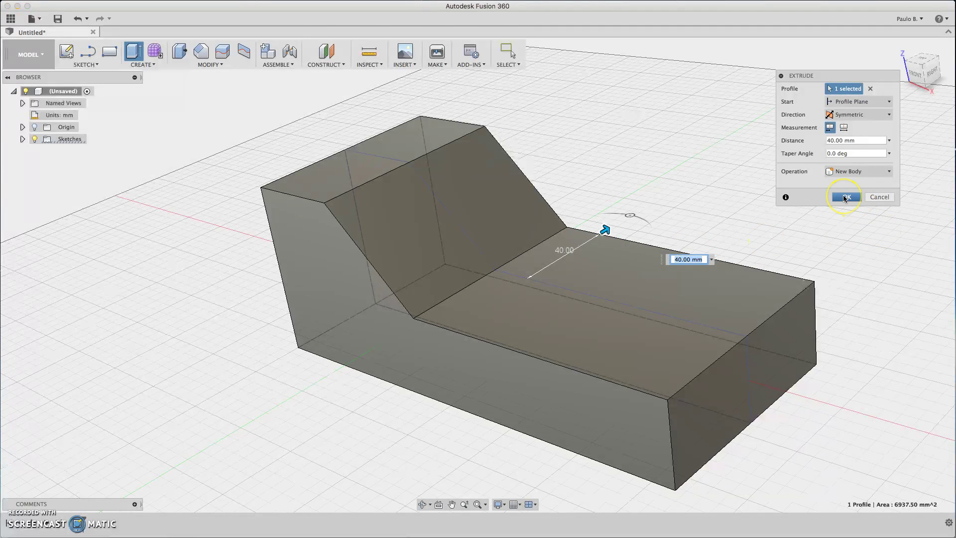
{"action": "left_click", "coordinate": [845, 198]}
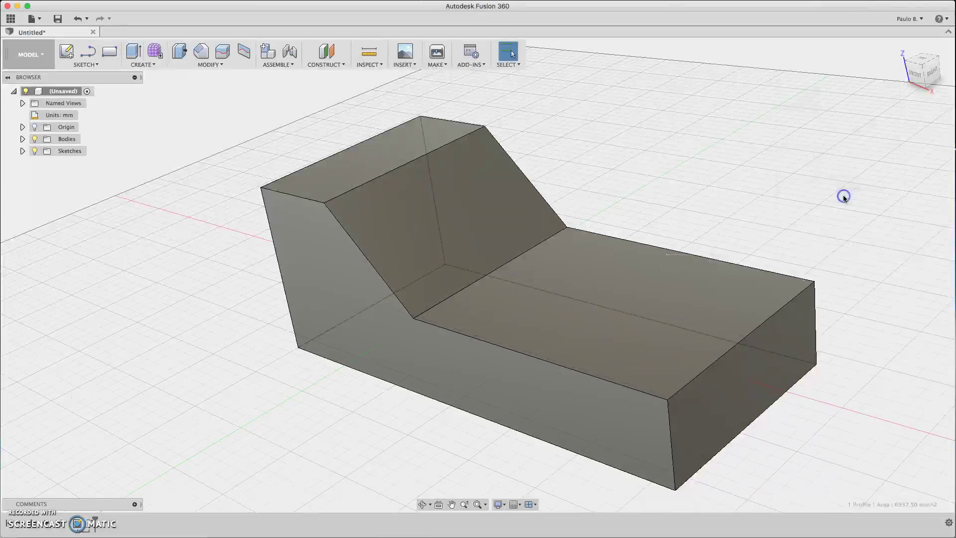
Edit the profile sketch and add a horizontal 170 mm line spanning both vertical sides, about 10 mm above the base.
{"action": "mouse_move", "coordinate": [912, 69]}
{"action": "left_mouse_down"}
{"action": "mouse_move", "coordinate": [913, 51]}
{"action": "mouse_move", "coordinate": [907, 73]}
{"action": "mouse_move", "coordinate": [865, 71]}
{"action": "mouse_move", "coordinate": [919, 64]}
{"action": "left_mouse_up"}
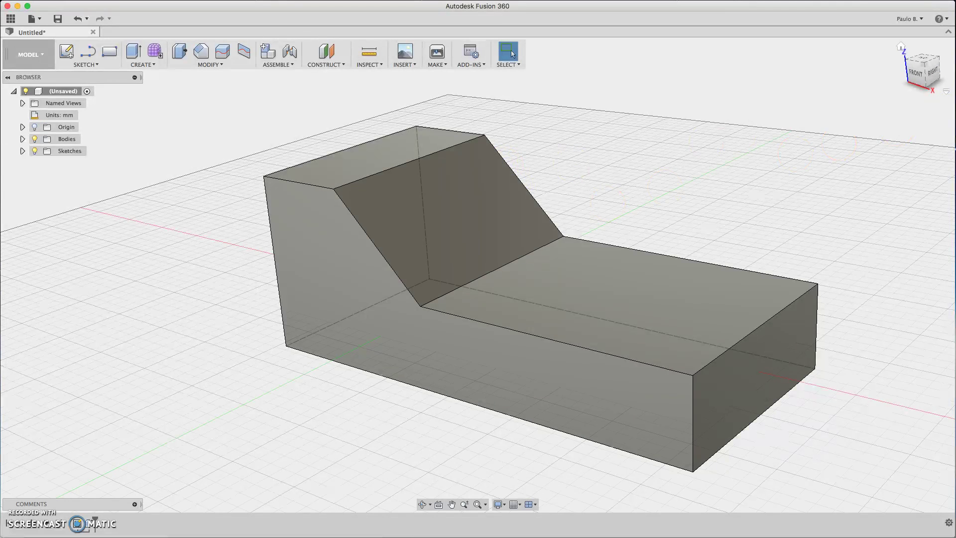
{"action": "mouse_move", "coordinate": [910, 78]}
{"action": "left_mouse_down"}
{"action": "mouse_move", "coordinate": [928, 82]}
{"action": "mouse_move", "coordinate": [893, 88]}
{"action": "left_mouse_up"}
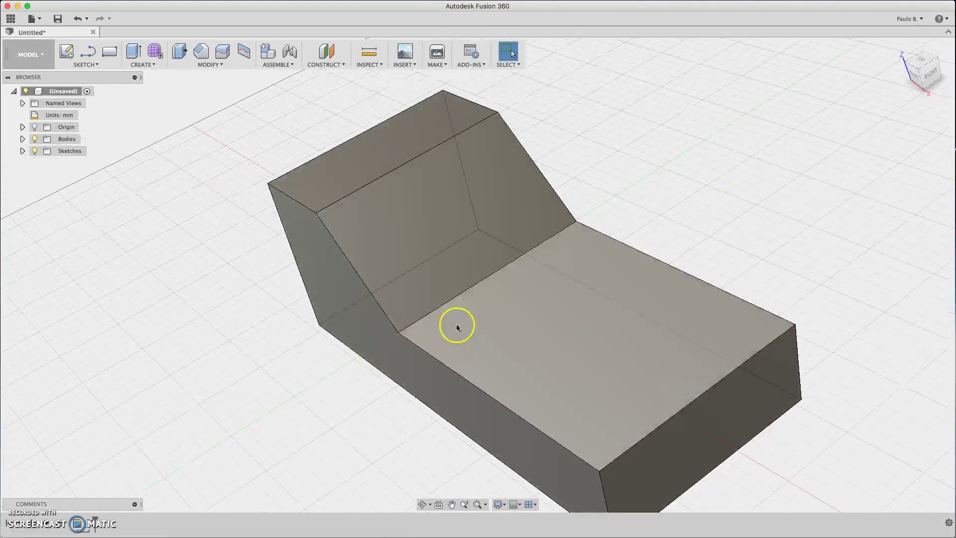
{"action": "left_click", "coordinate": [915, 76]}
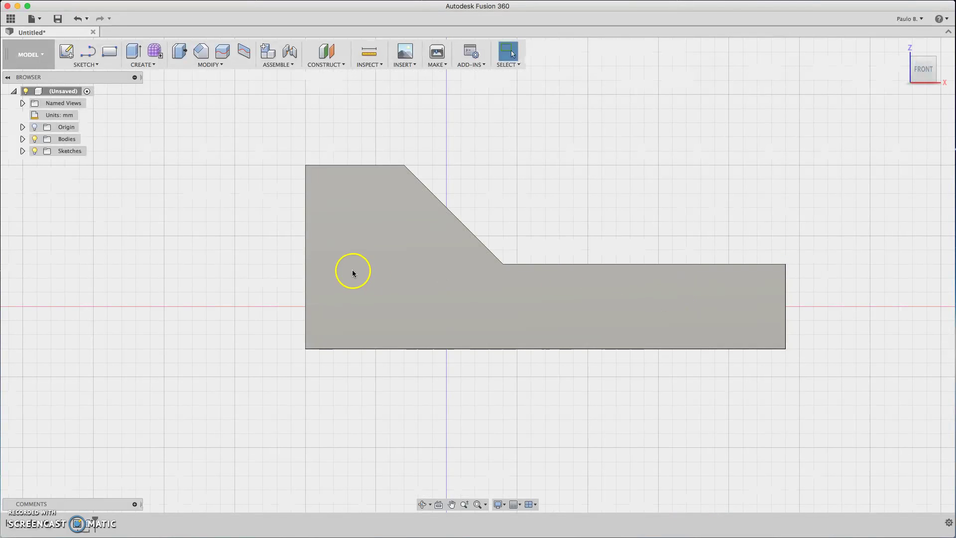
{"action": "left_click", "coordinate": [23, 151]}
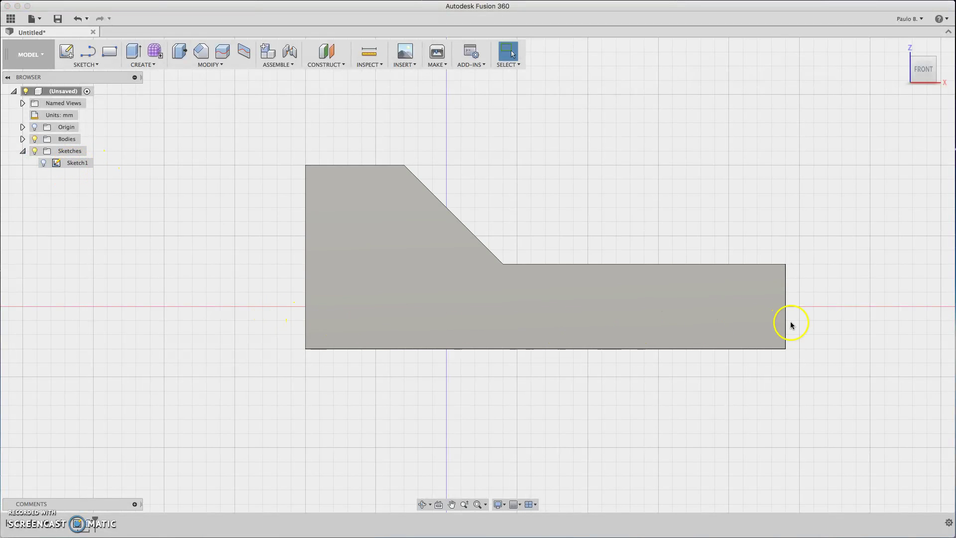
{"action": "double_click", "coordinate": [78, 163]}
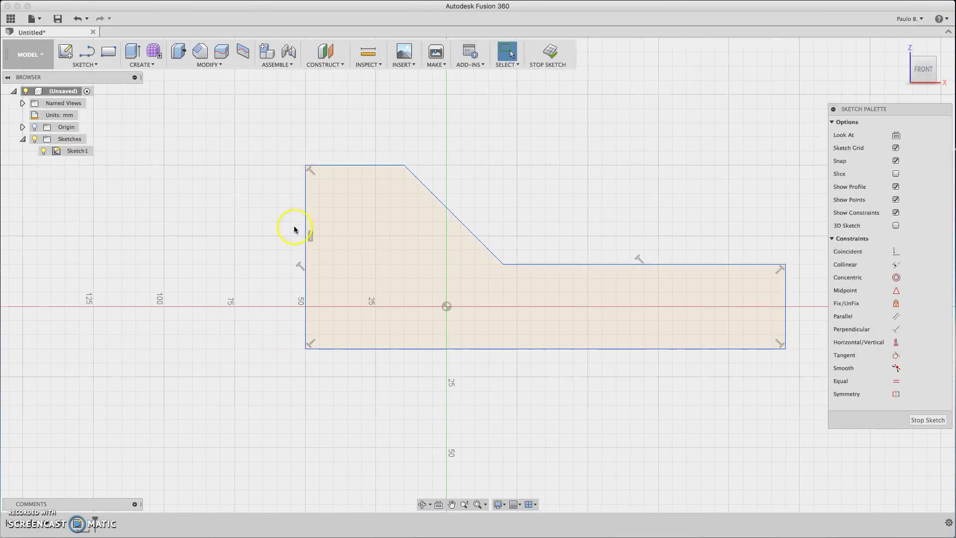
{"action": "key", "text": "l"}
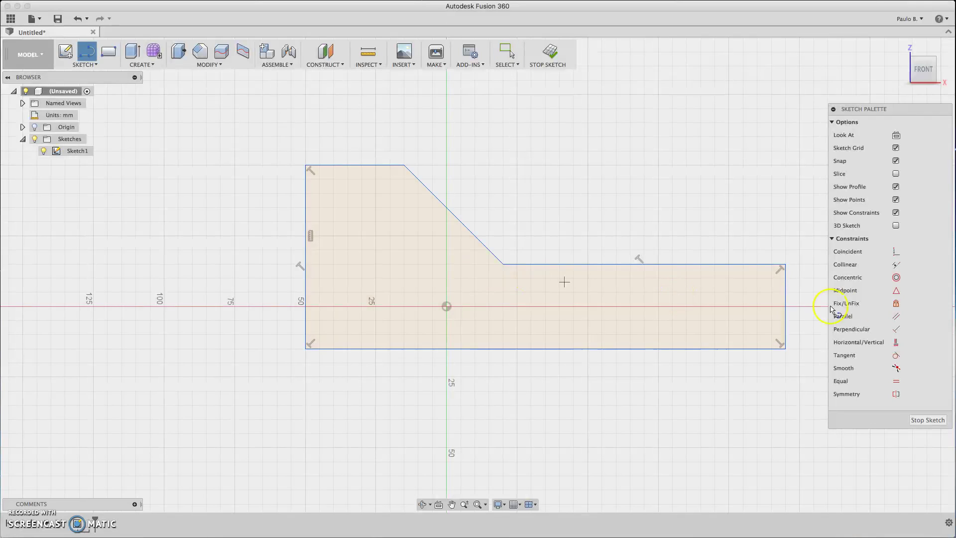
{"action": "left_click", "coordinate": [786, 321]}
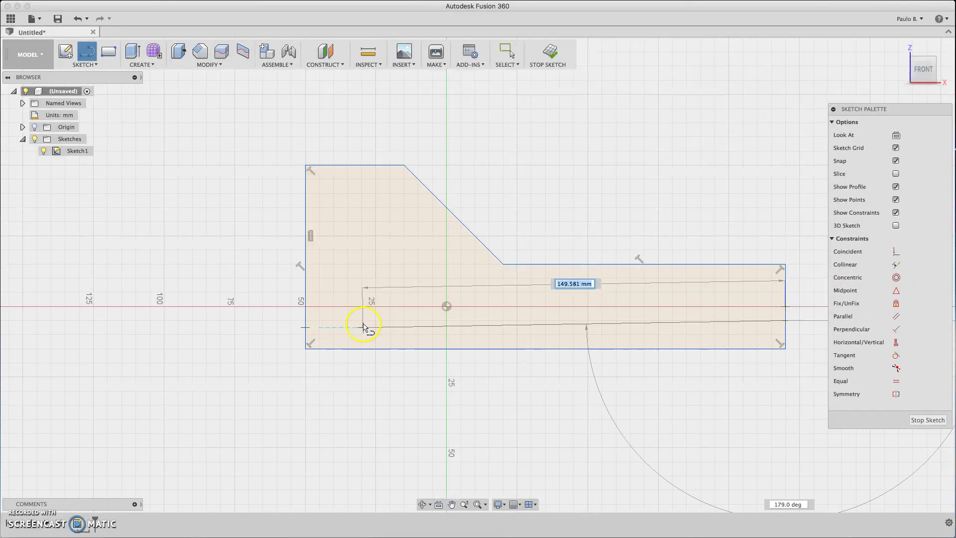
{"action": "left_click", "coordinate": [305, 320]}
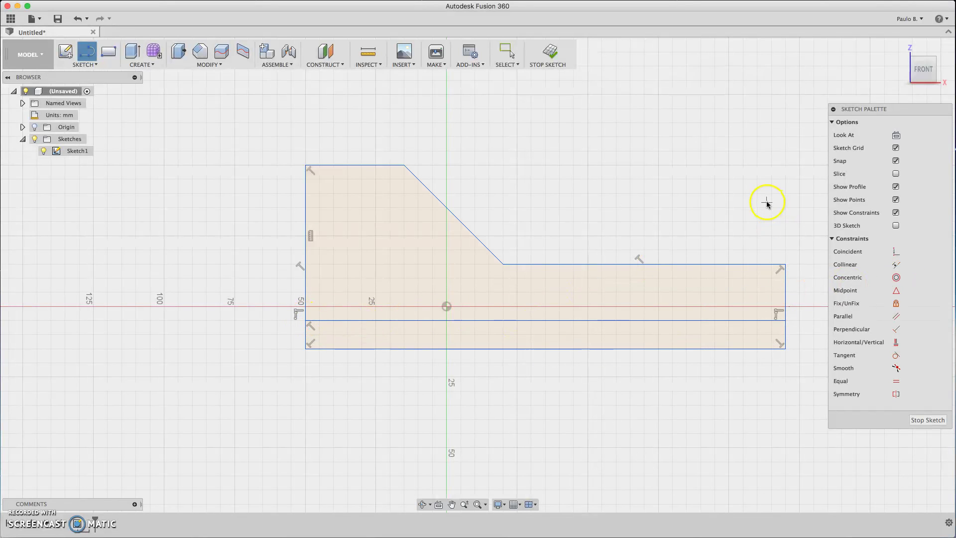
Create a construction plane at a 0° angle through the new horizontal sketch line.
{"action": "middle_click_drag", "start_coordinate": [876, 90], "coordinate": [846, 85], "text": "shift"}
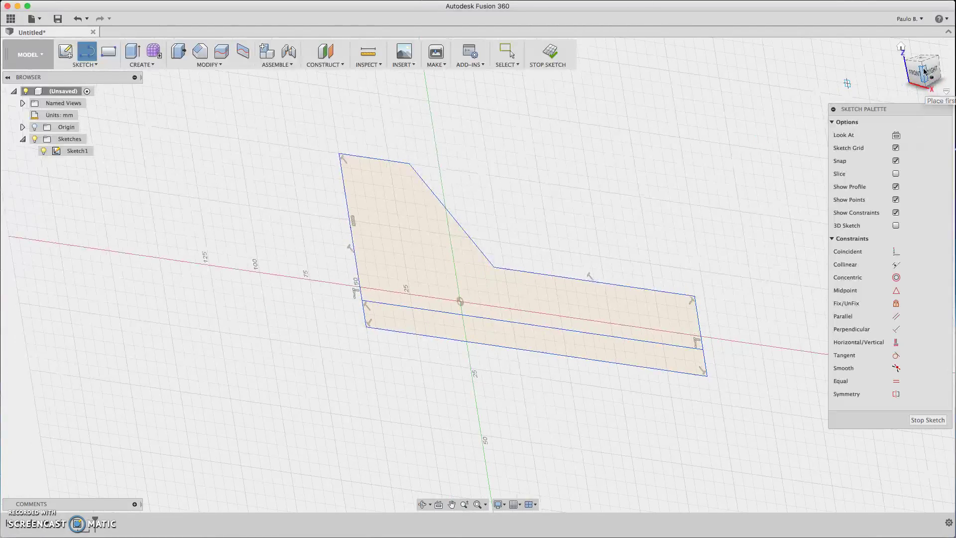
{"action": "left_click", "coordinate": [328, 56]}
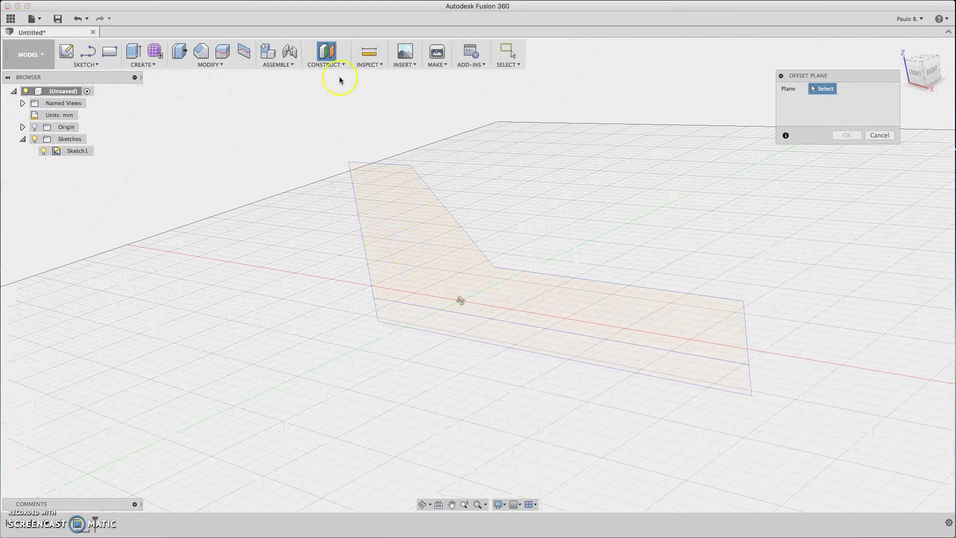
{"action": "left_click", "coordinate": [332, 64]}
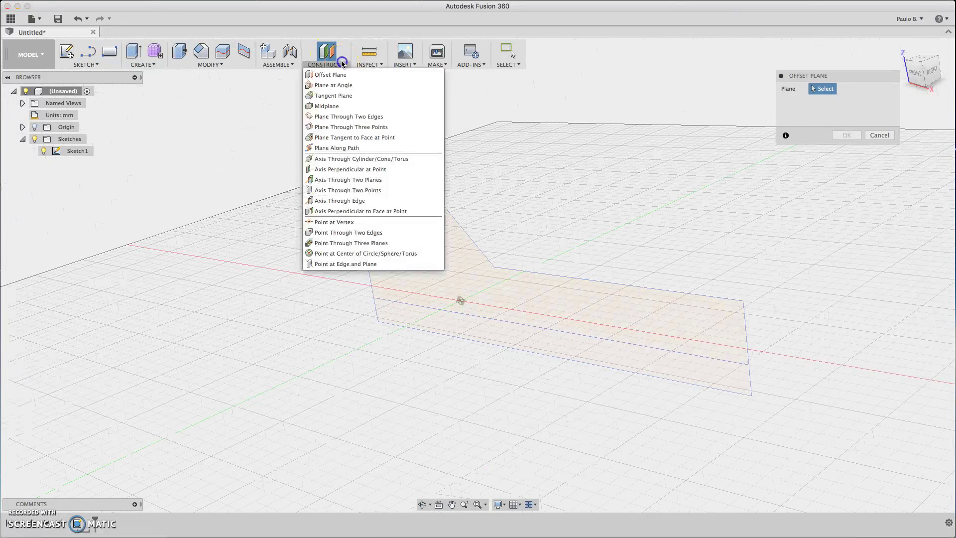
{"action": "left_click", "coordinate": [336, 86]}
{"action": "left_click", "coordinate": [454, 315]}
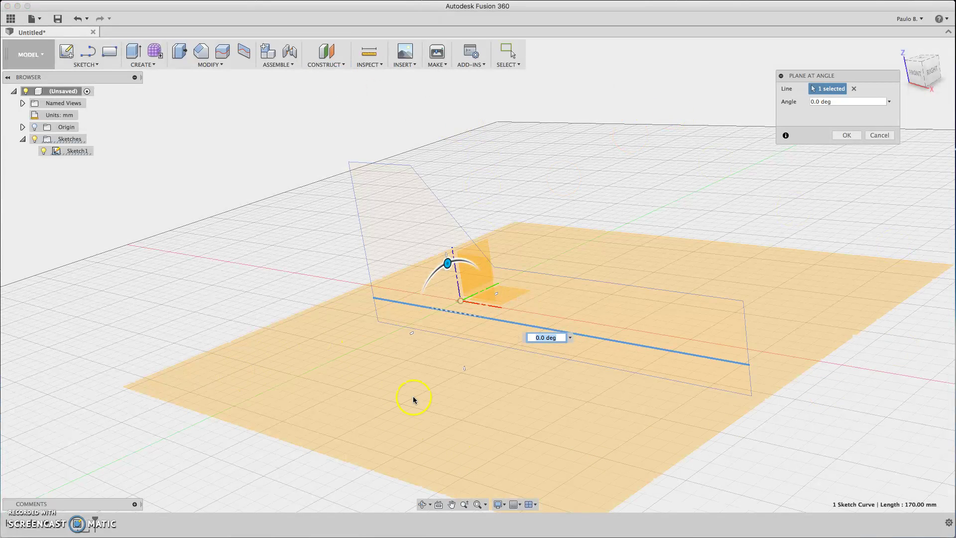
{"action": "left_click", "coordinate": [846, 135]}
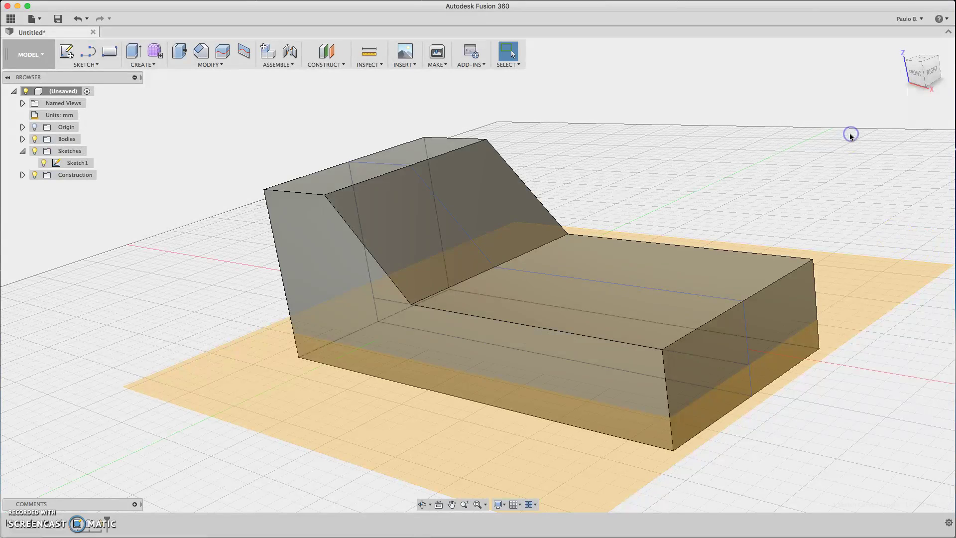
Split the stepped body with Split Body, using the construction plane near the base as the splitting tool.
{"action": "left_click_drag", "start_coordinate": [936, 80], "coordinate": [941, 67]}
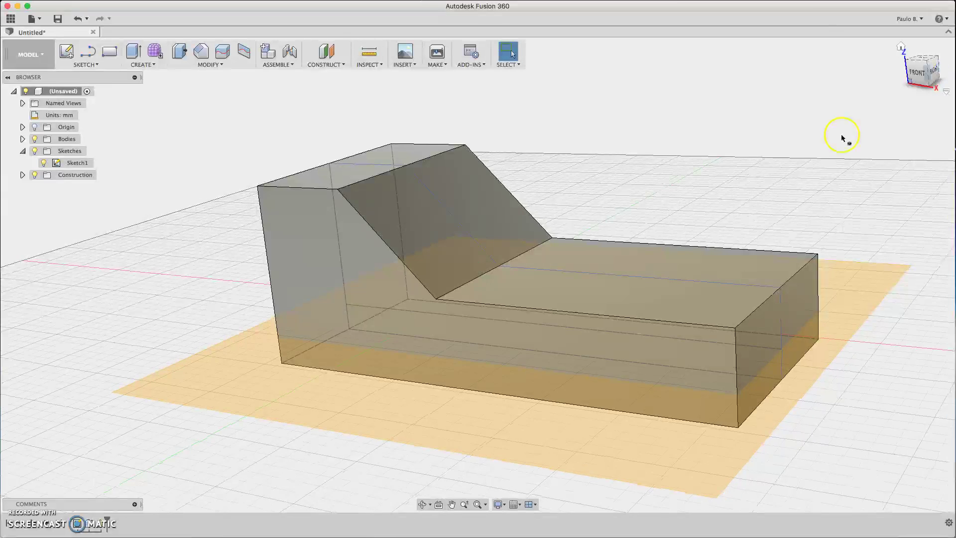
{"action": "left_click", "coordinate": [551, 215]}
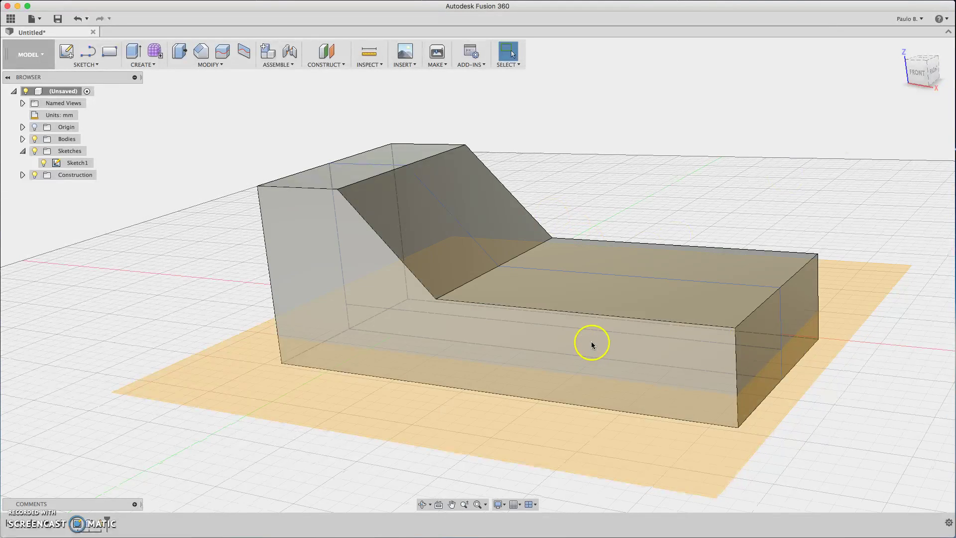
{"action": "left_click", "coordinate": [326, 247]}
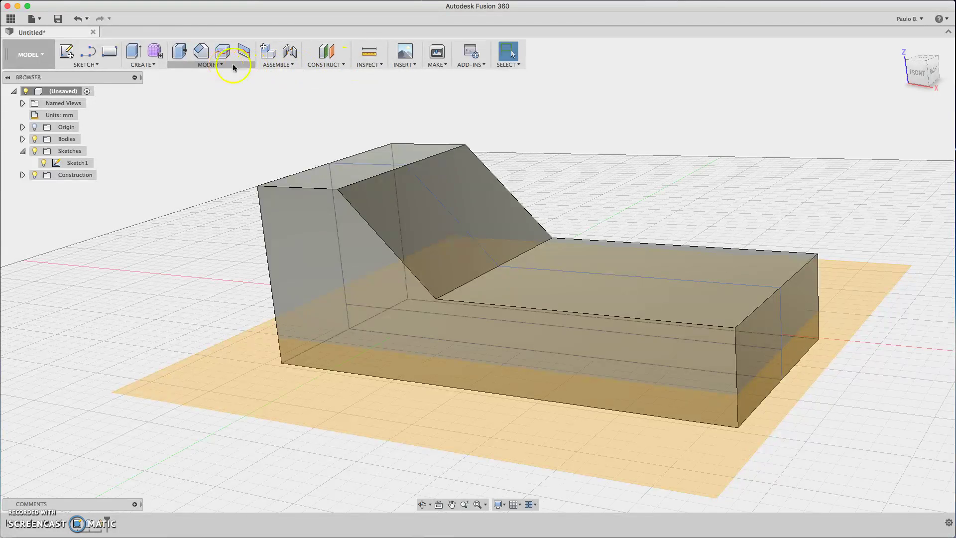
{"action": "left_click", "coordinate": [212, 65]}
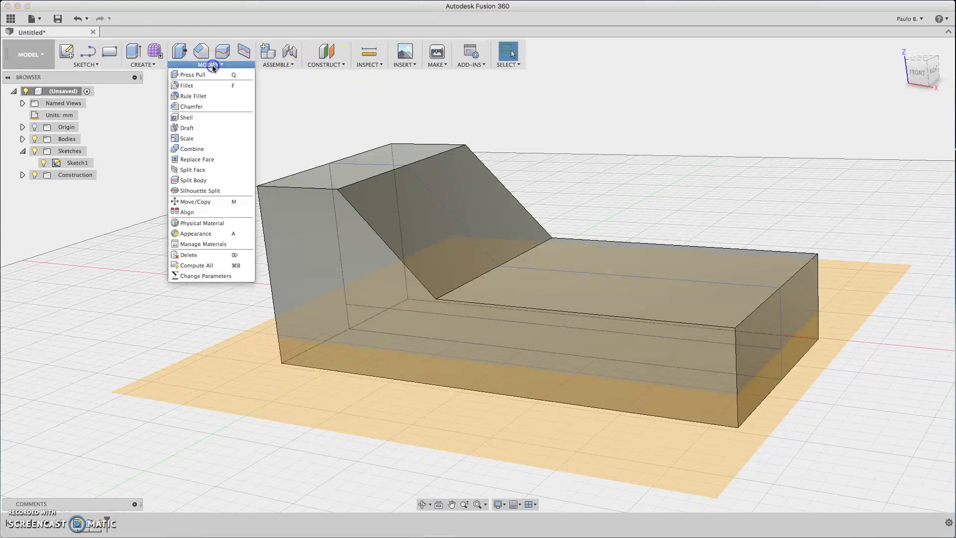
{"action": "left_click", "coordinate": [198, 182]}
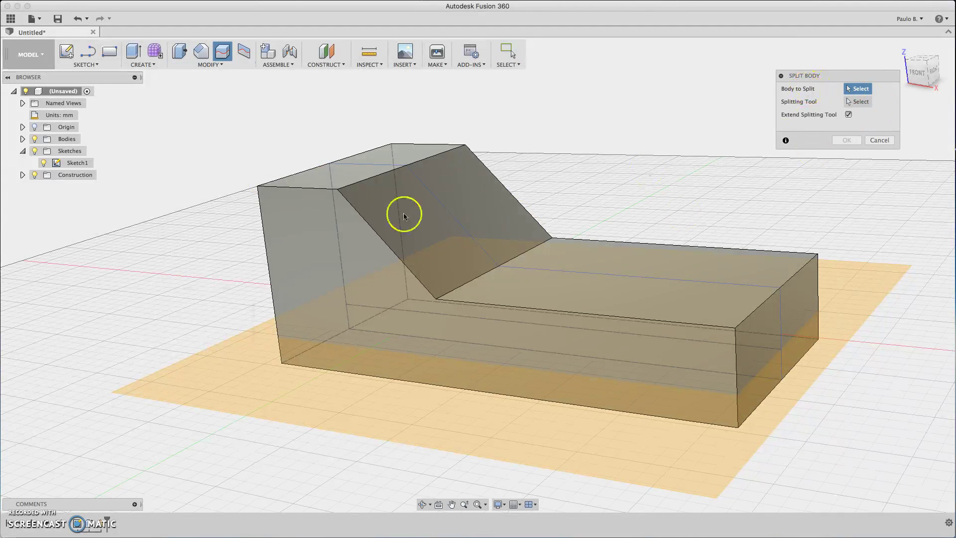
{"action": "left_click", "coordinate": [353, 249]}
{"action": "left_click", "coordinate": [857, 102]}
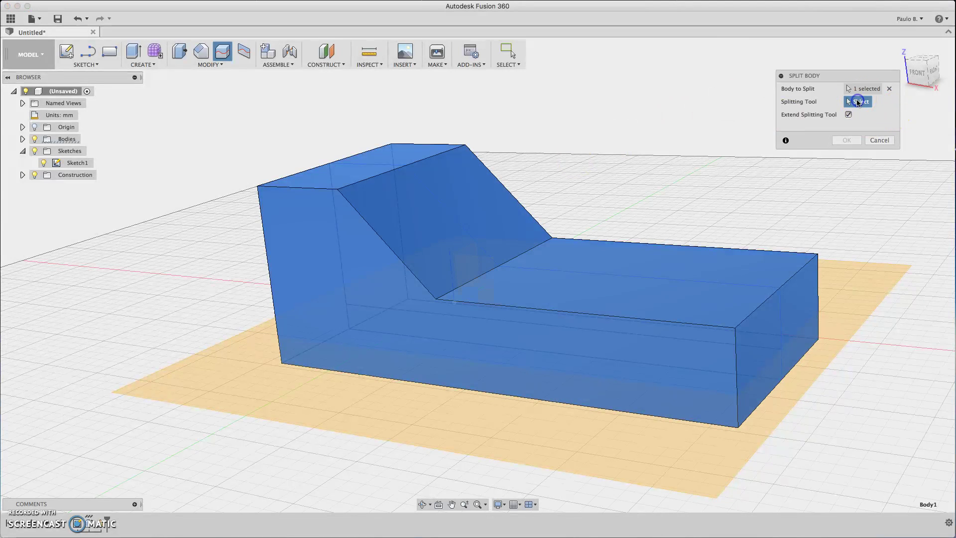
{"action": "left_click", "coordinate": [857, 295]}
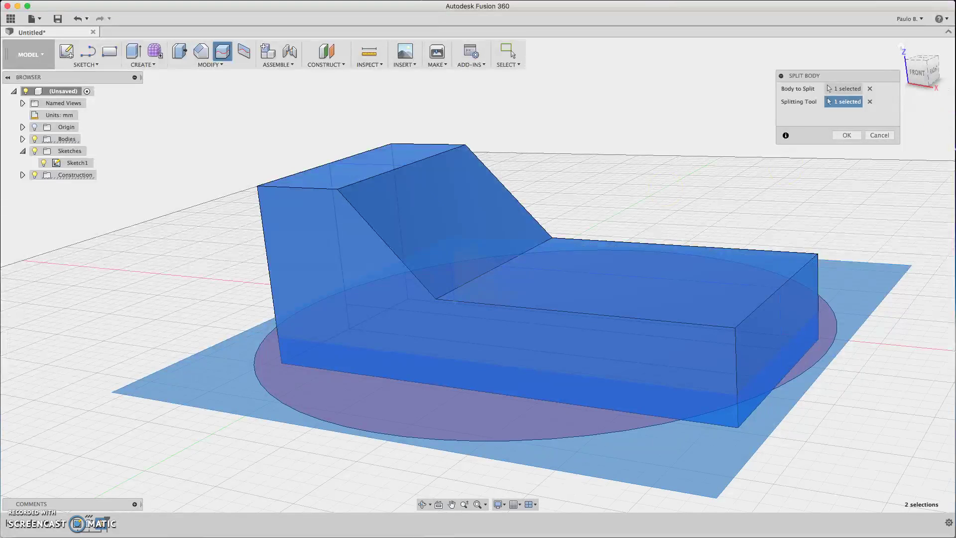
{"action": "left_click", "coordinate": [22, 139]}
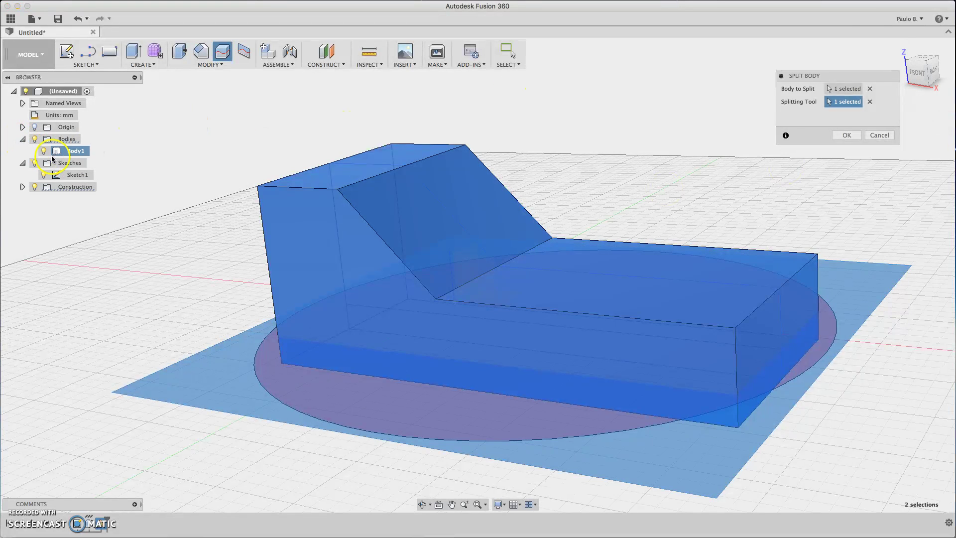
{"action": "left_click", "coordinate": [846, 135]}
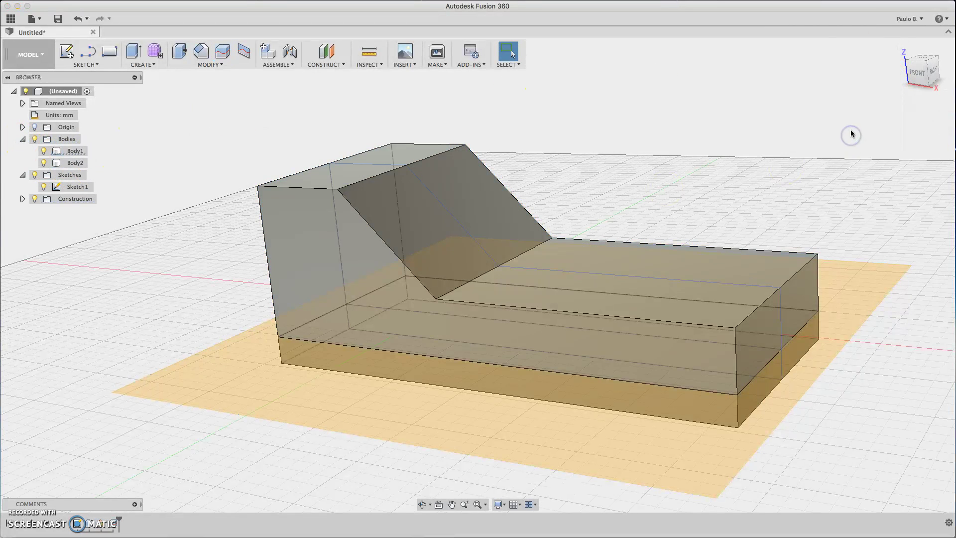
{"action": "left_click", "coordinate": [396, 409]}
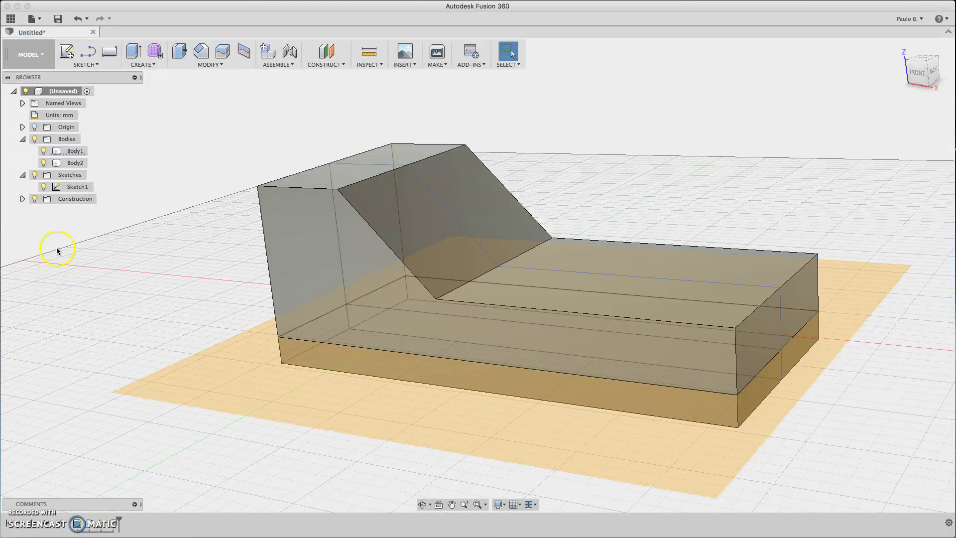
Hide the construction geometry and toggle the two bodies' visibility to check the split.
{"action": "left_click", "coordinate": [34, 199]}
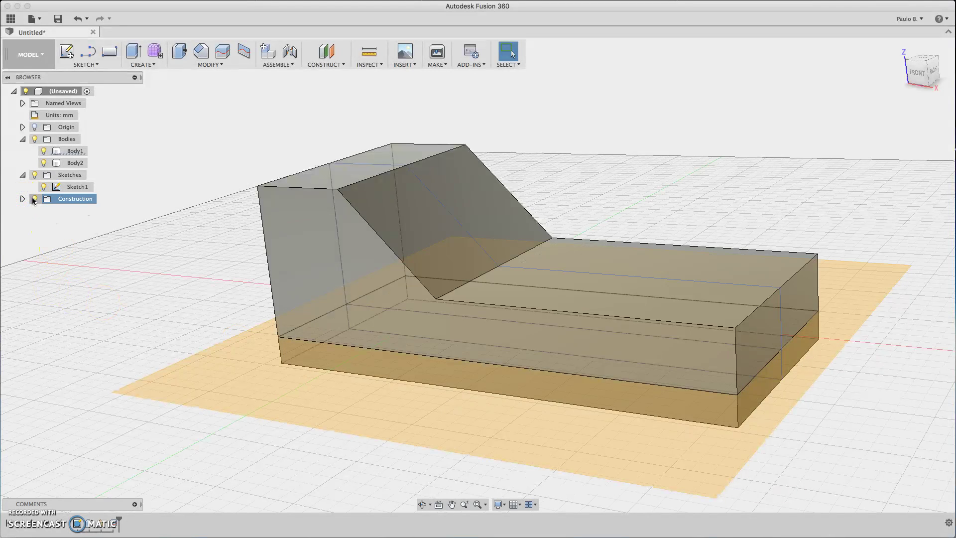
{"action": "left_click", "coordinate": [34, 199]}
{"action": "left_click", "coordinate": [43, 151]}
{"action": "left_click", "coordinate": [43, 163]}
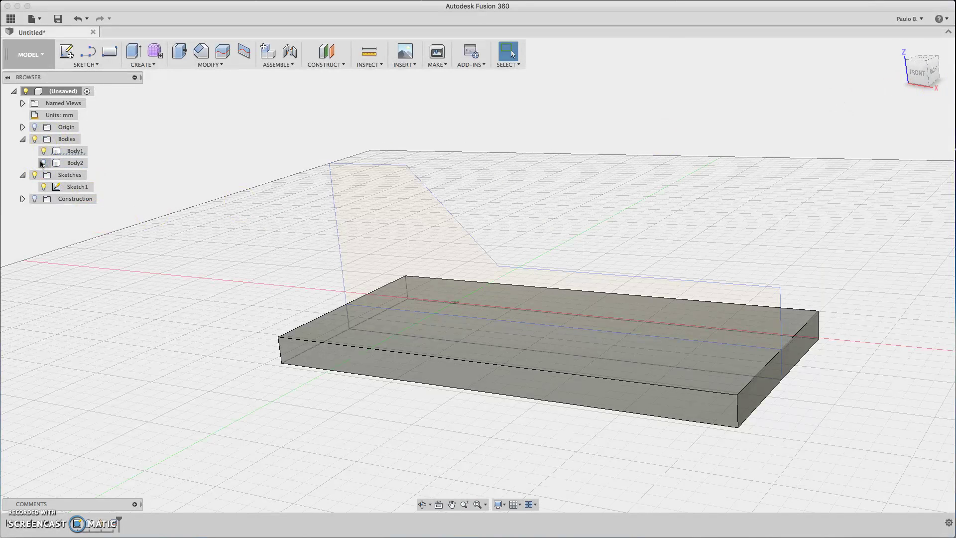
{"action": "left_click", "coordinate": [41, 161]}
{"action": "left_click", "coordinate": [43, 151]}
{"action": "left_click", "coordinate": [43, 151]}
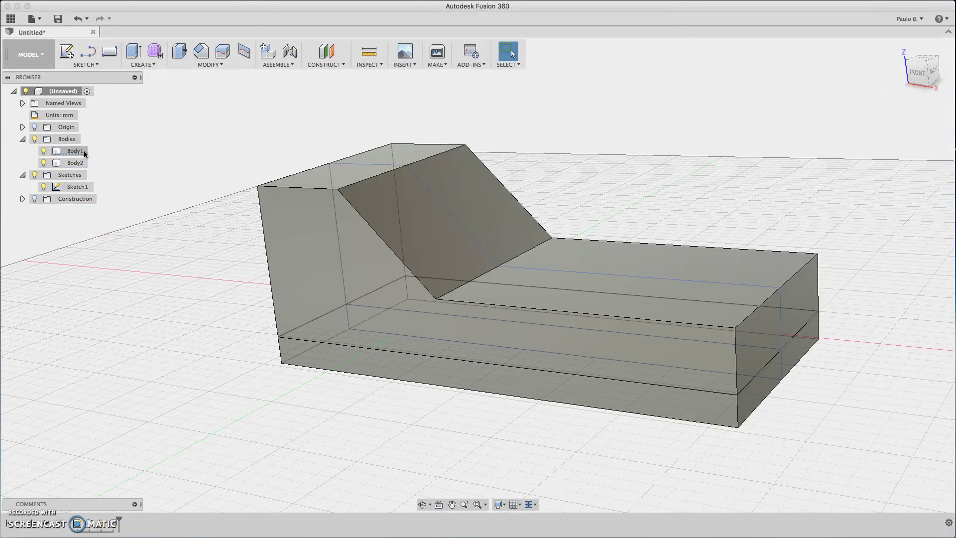
Hide the upper body Body2 and the profile sketch Sketch1 so only the base slab is shown.
{"action": "left_click", "coordinate": [75, 162]}
{"action": "left_click", "coordinate": [42, 163]}
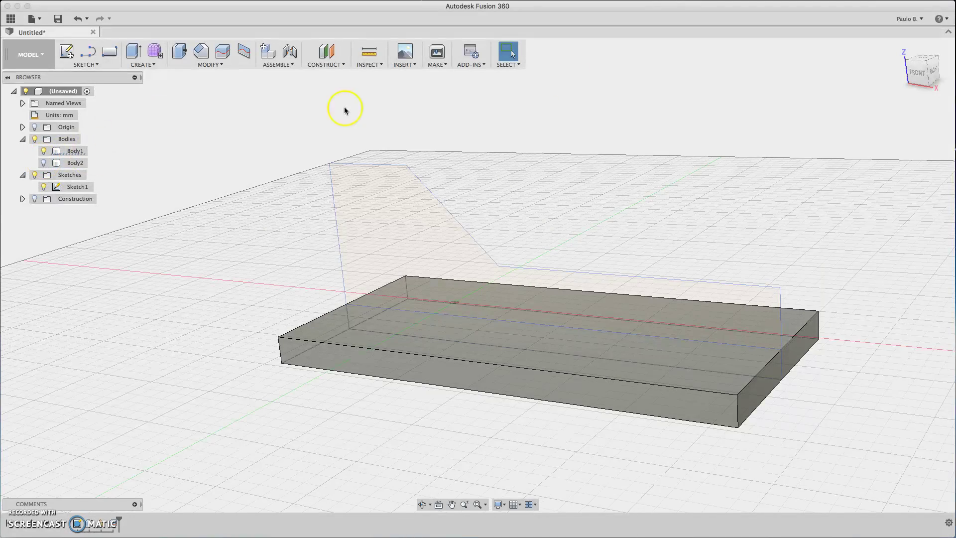
{"action": "left_click_drag", "start_coordinate": [914, 73], "coordinate": [908, 86]}
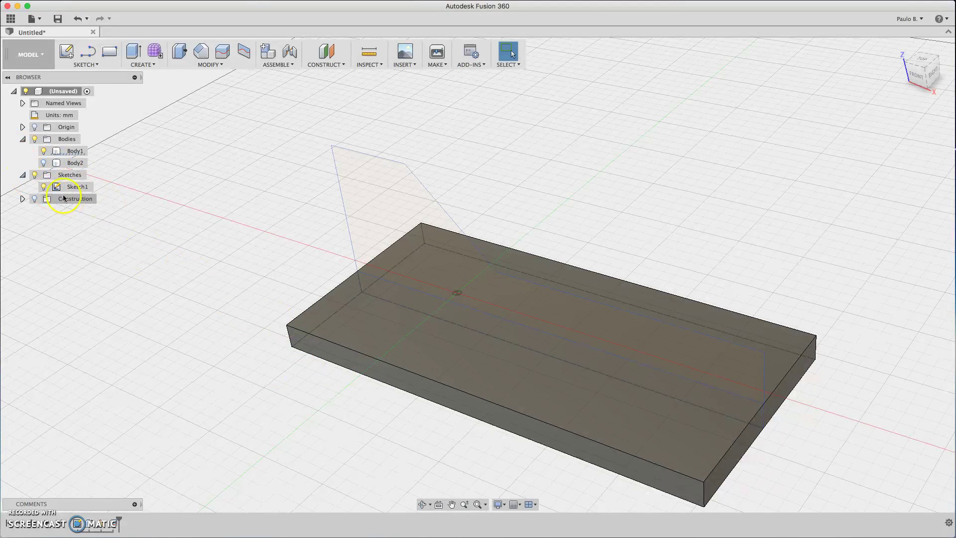
{"action": "left_click", "coordinate": [45, 190]}
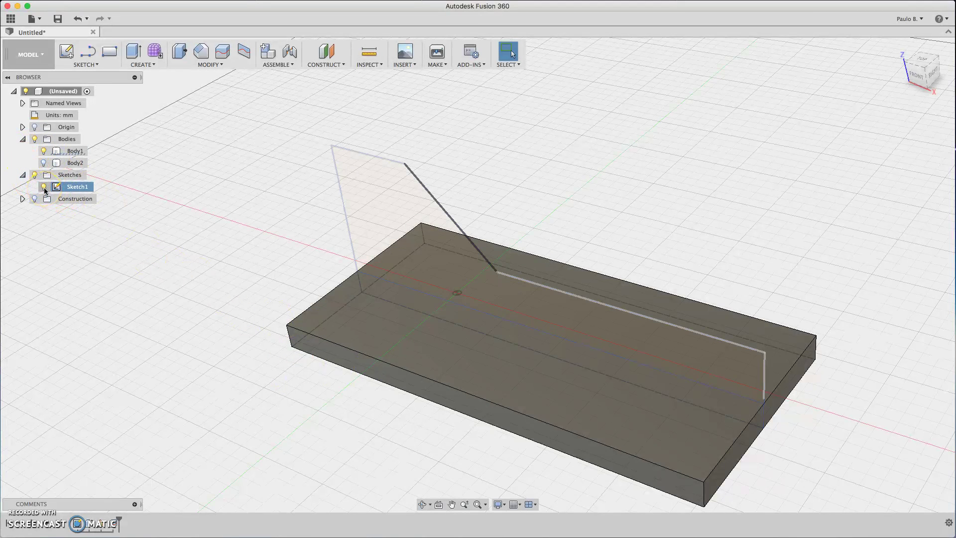
{"action": "left_click", "coordinate": [44, 188]}
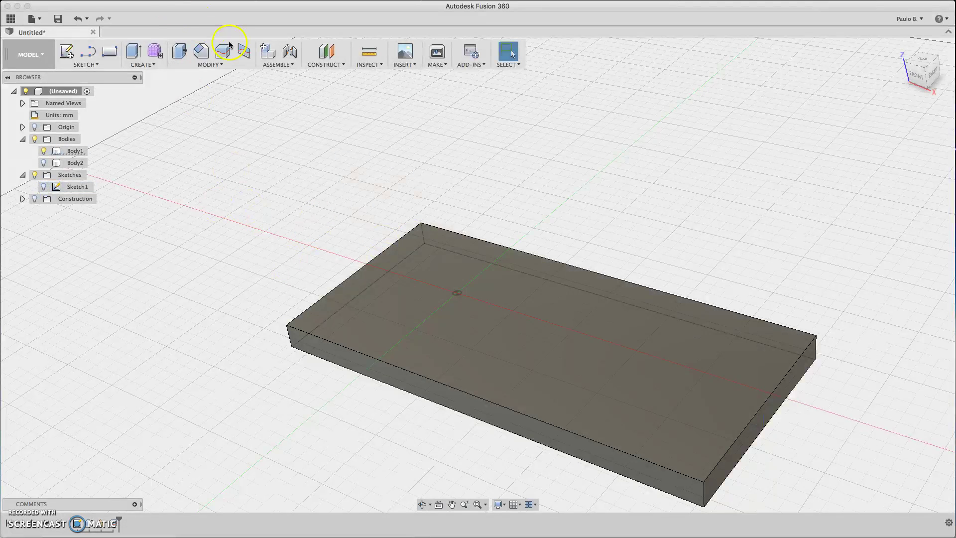
{"action": "left_click", "coordinate": [213, 65]}
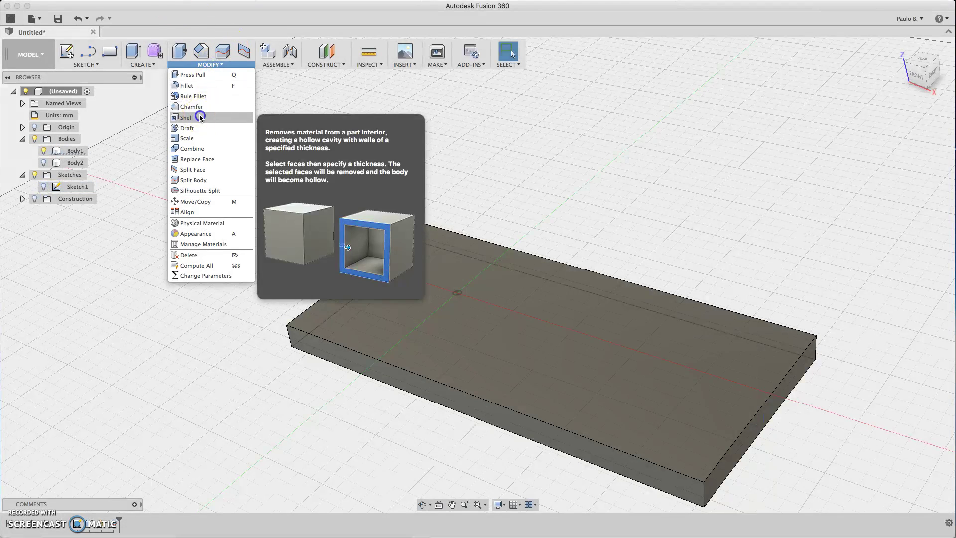
{"action": "left_click", "coordinate": [234, 116]}
{"action": "left_click", "coordinate": [436, 291]}
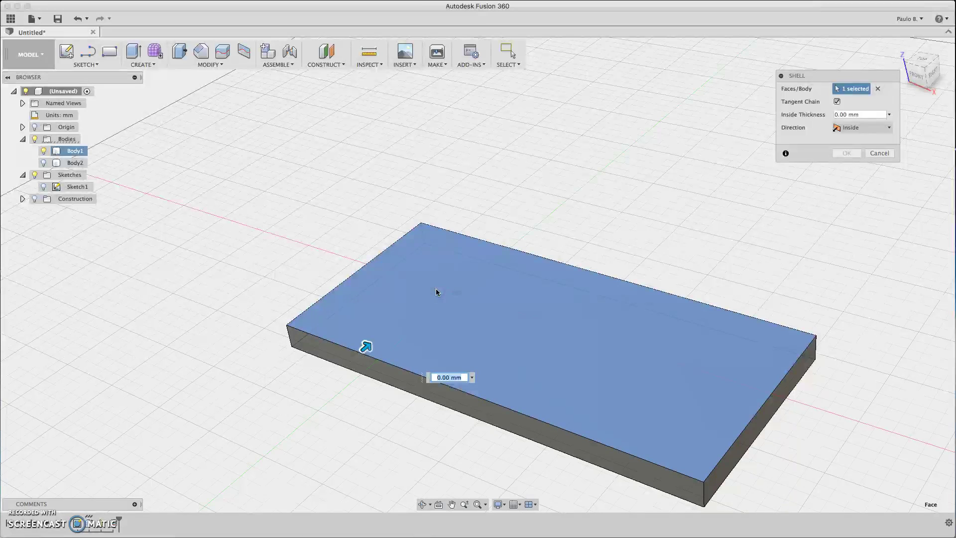
{"action": "key", "text": "Escape"}
Shell the base slab from its upper face with an inside thickness of 3 mm.
{"action": "left_click", "coordinate": [448, 302]}
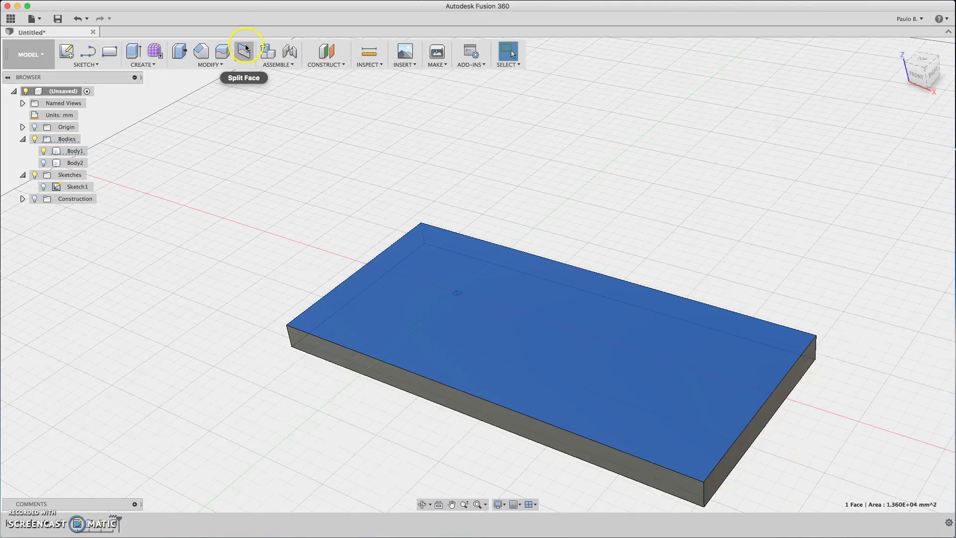
{"action": "left_click", "coordinate": [187, 64]}
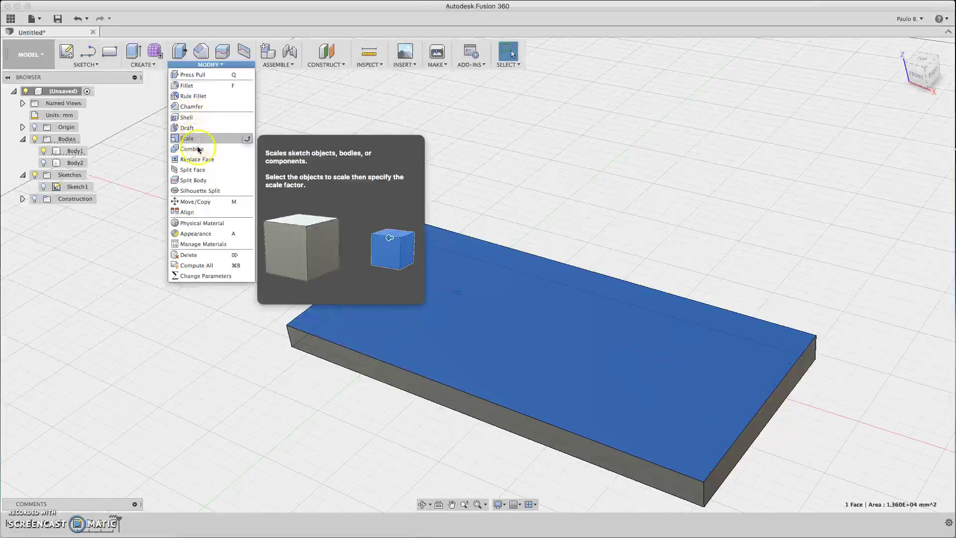
{"action": "left_click", "coordinate": [192, 118]}
{"action": "type", "text": "3"}
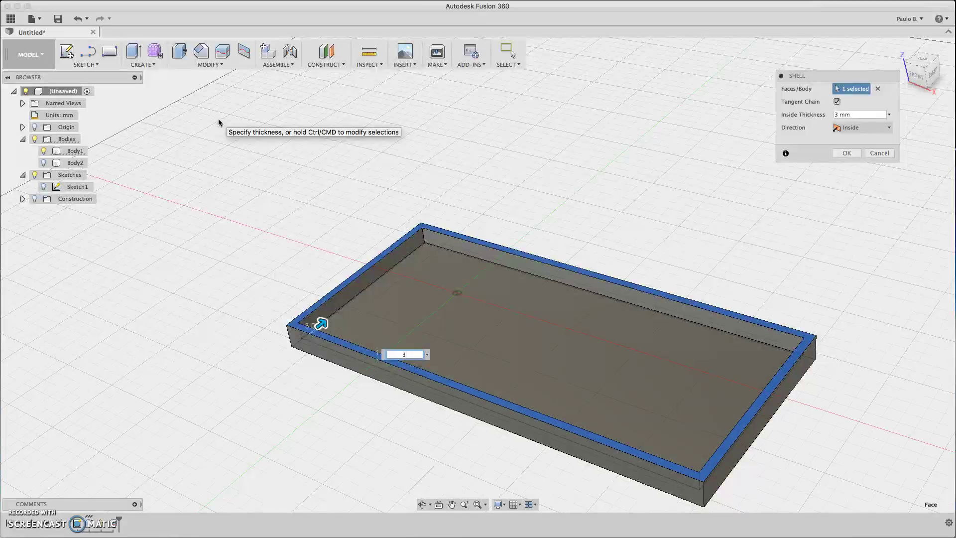
{"action": "left_click", "coordinate": [865, 128]}
{"action": "left_click", "coordinate": [860, 132]}
{"action": "left_click", "coordinate": [848, 153]}
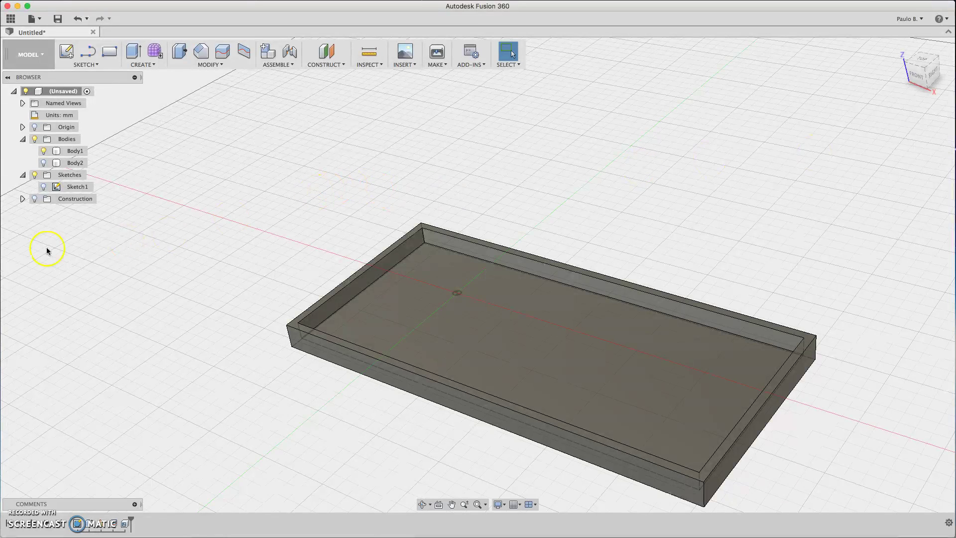
Show only the upper body Body2 and shell it from its flat underside with an inside thickness of 3 mm.
{"action": "left_click", "coordinate": [43, 163]}
{"action": "left_click", "coordinate": [44, 151]}
{"action": "mouse_move", "coordinate": [921, 75]}
{"action": "left_mouse_down"}
{"action": "mouse_move", "coordinate": [917, 1]}
{"action": "mouse_move", "coordinate": [904, 1]}
{"action": "left_mouse_up"}
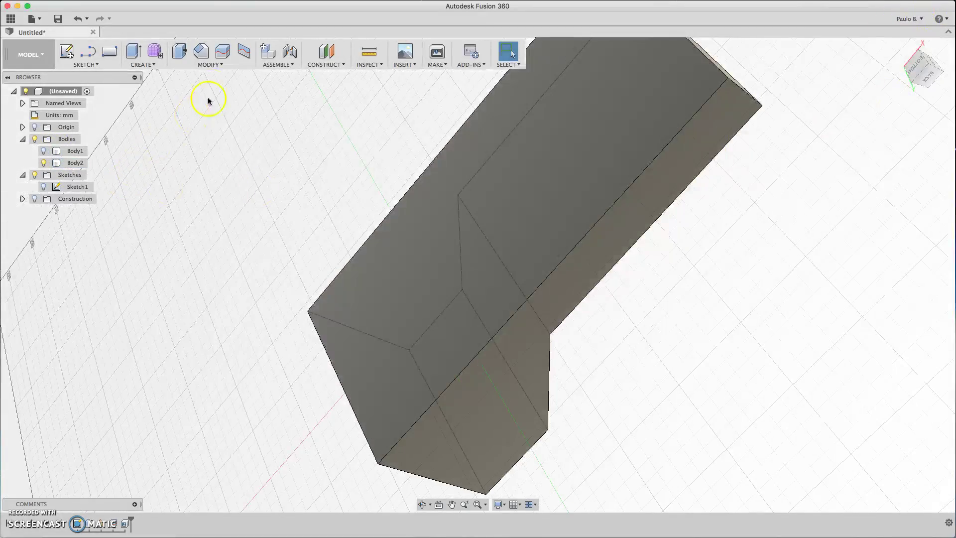
{"action": "left_click", "coordinate": [216, 67]}
{"action": "left_click", "coordinate": [571, 170]}
{"action": "left_click", "coordinate": [194, 64]}
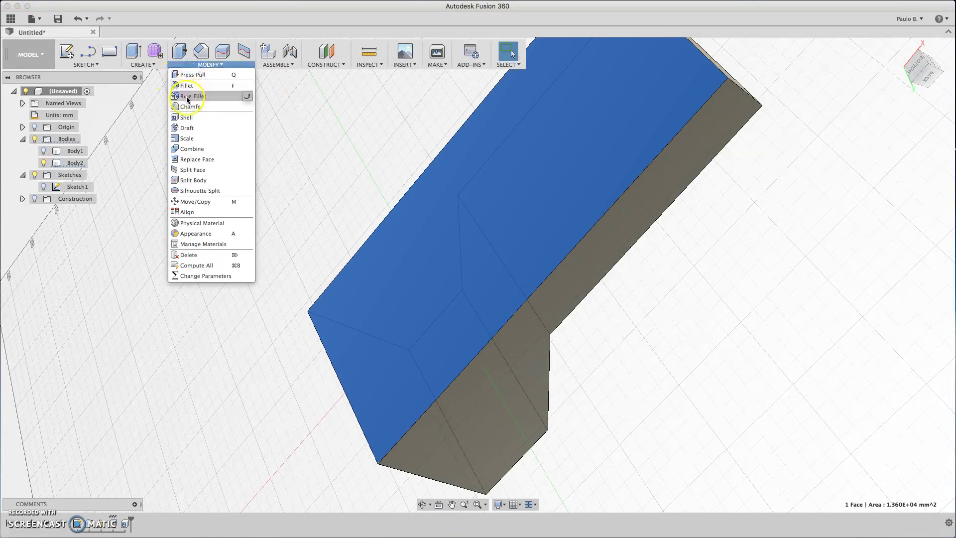
{"action": "left_click", "coordinate": [183, 119]}
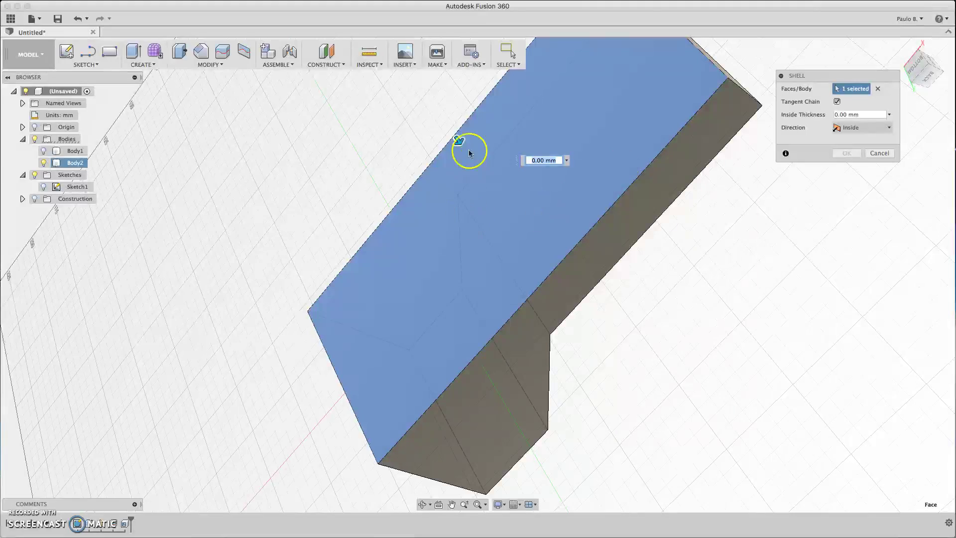
{"action": "key", "text": "Return"}
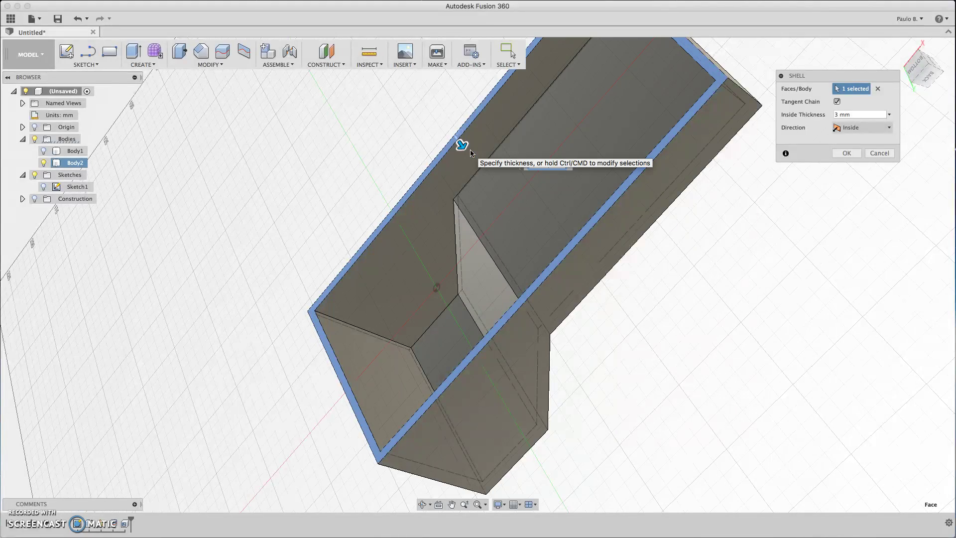
Start a sketch on the upper body's sloped face and draw a line joining the midpoints of the face's upper and lower edges.
{"action": "mouse_move", "coordinate": [917, 66]}
{"action": "left_mouse_down"}
{"action": "mouse_move", "coordinate": [942, 115]}
{"action": "mouse_move", "coordinate": [951, 169]}
{"action": "mouse_move", "coordinate": [916, 133]}
{"action": "mouse_move", "coordinate": [921, 110]}
{"action": "mouse_move", "coordinate": [919, 135]}
{"action": "mouse_move", "coordinate": [938, 174]}
{"action": "mouse_move", "coordinate": [829, 119]}
{"action": "mouse_move", "coordinate": [768, 109]}
{"action": "mouse_move", "coordinate": [723, 142]}
{"action": "mouse_move", "coordinate": [789, 158]}
{"action": "mouse_move", "coordinate": [877, 123]}
{"action": "mouse_move", "coordinate": [806, 75]}
{"action": "mouse_move", "coordinate": [719, 87]}
{"action": "mouse_move", "coordinate": [723, 139]}
{"action": "mouse_move", "coordinate": [743, 127]}
{"action": "left_mouse_up"}
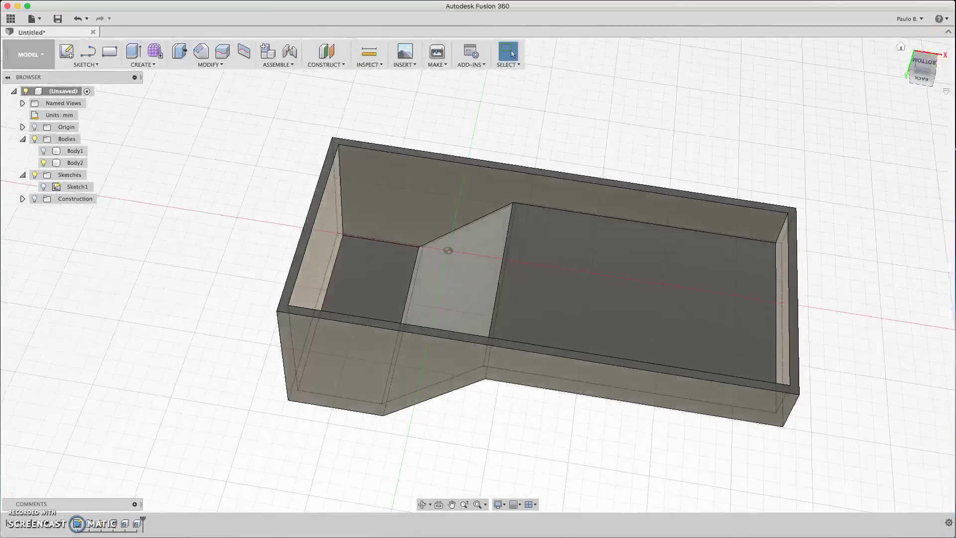
{"action": "left_click", "coordinate": [921, 60]}
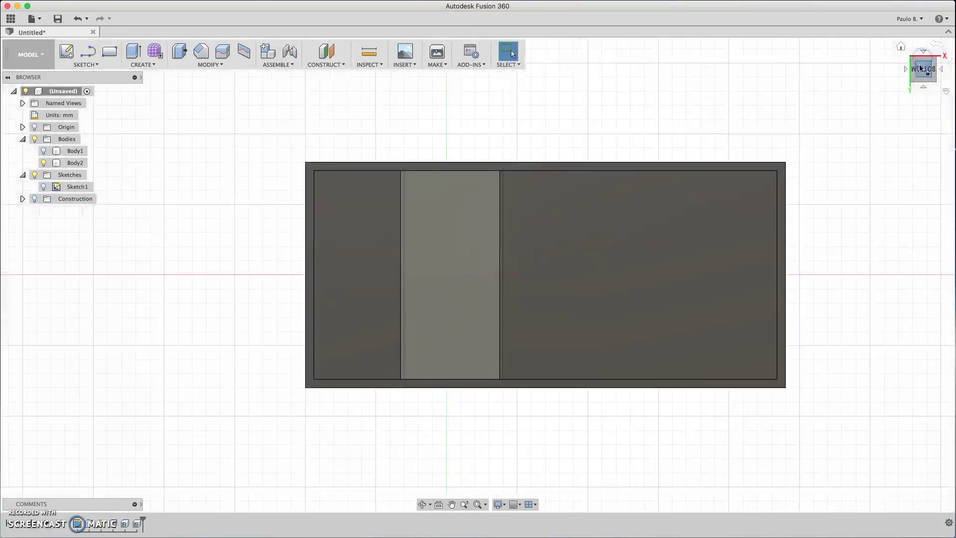
{"action": "mouse_move", "coordinate": [915, 69]}
{"action": "left_mouse_down"}
{"action": "mouse_move", "coordinate": [877, 85]}
{"action": "mouse_move", "coordinate": [796, 164]}
{"action": "left_mouse_up"}
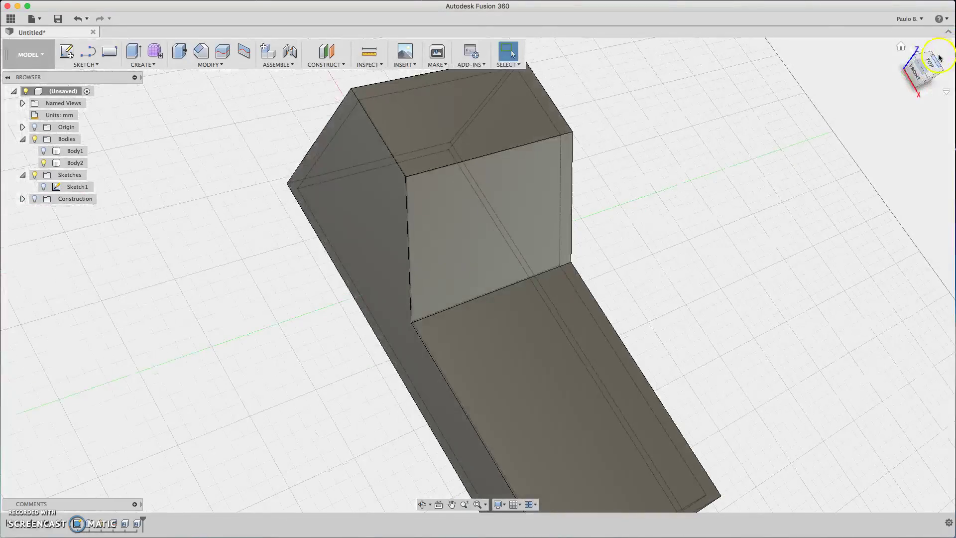
{"action": "left_click_drag", "start_coordinate": [917, 62], "coordinate": [852, 42]}
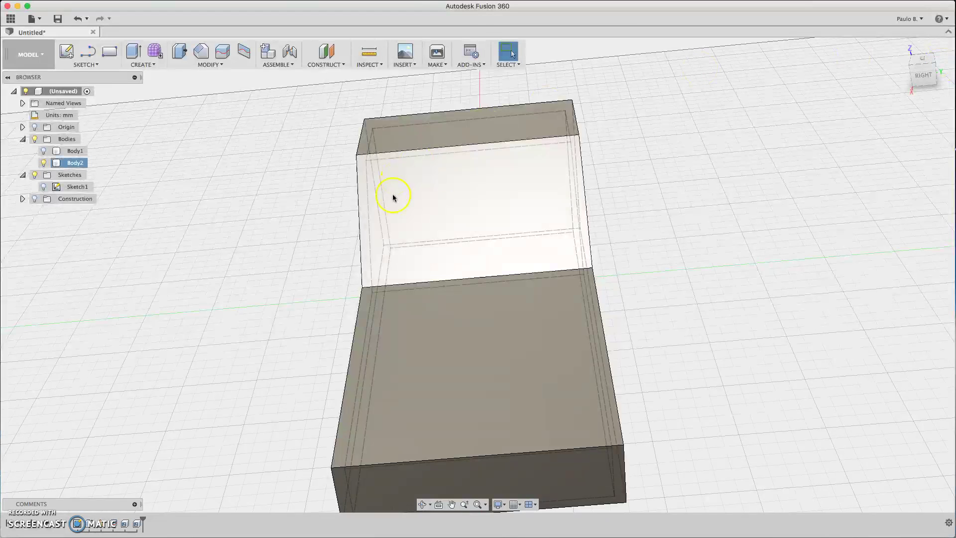
{"action": "left_click", "coordinate": [466, 190]}
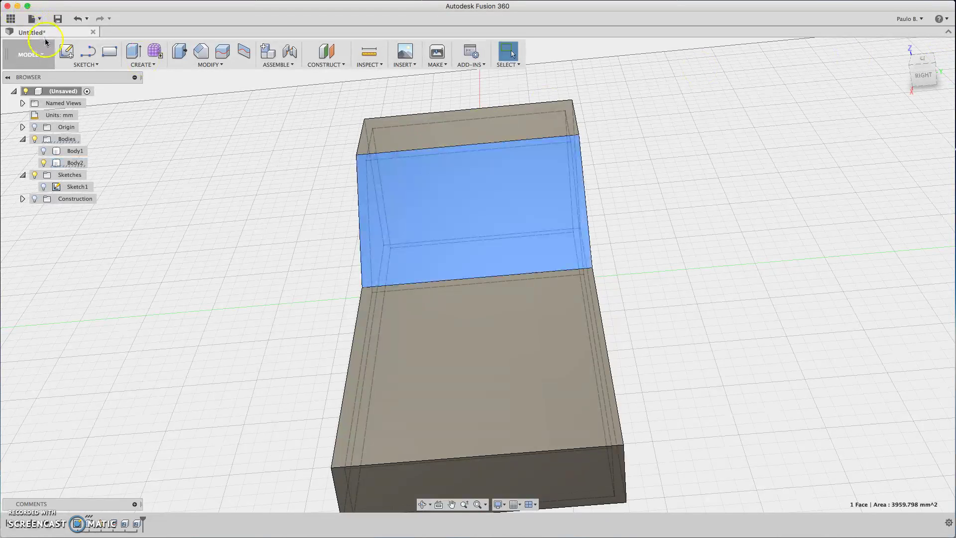
{"action": "left_click", "coordinate": [64, 52]}
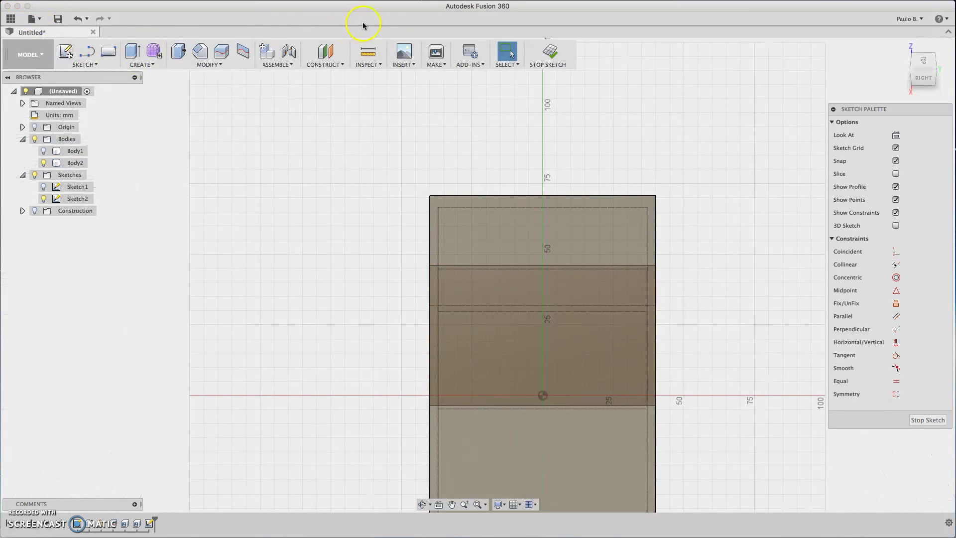
{"action": "key", "text": "l"}
{"action": "left_click", "coordinate": [543, 265]}
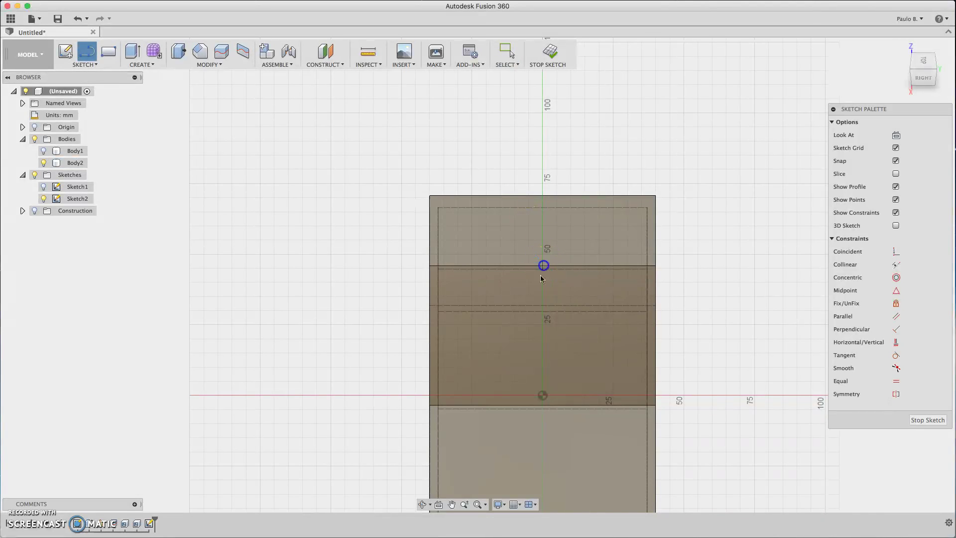
{"action": "left_click", "coordinate": [543, 403]}
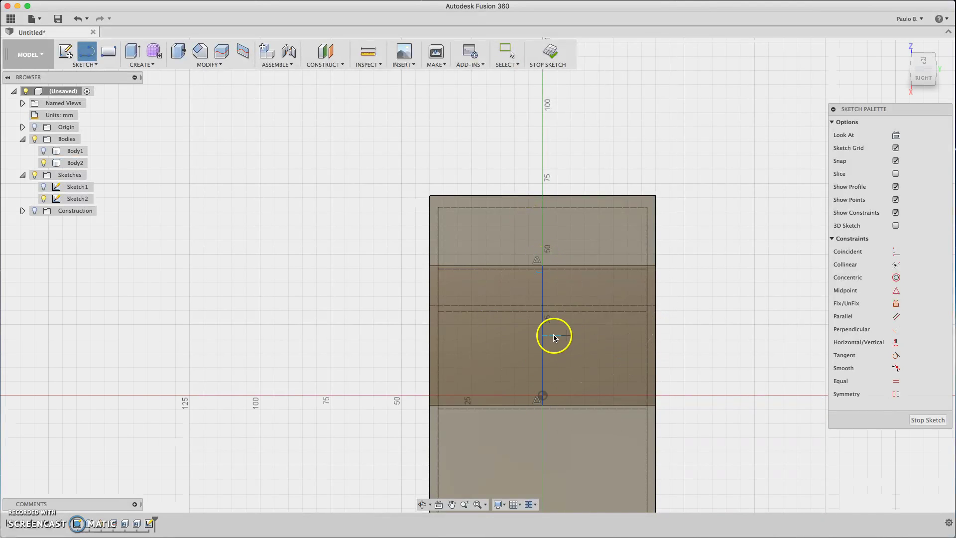
Convert the line between the sloped face's edge midpoints into a construction line.
{"action": "key", "text": "Escape"}
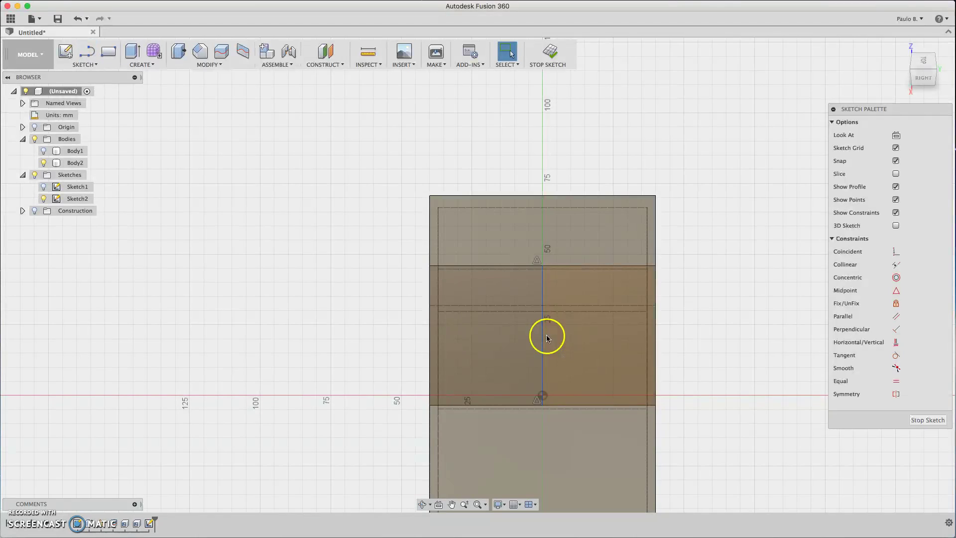
{"action": "left_click", "coordinate": [542, 332]}
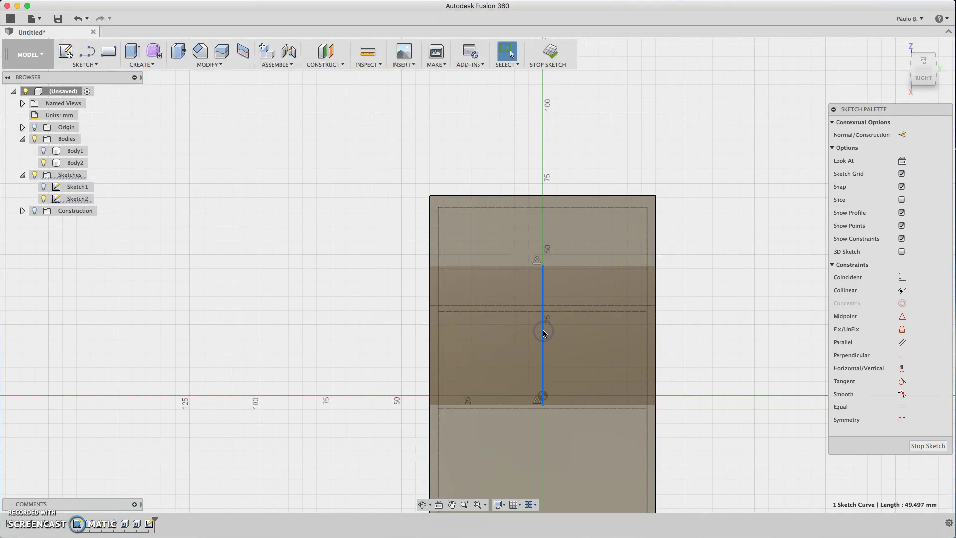
{"action": "key", "text": "Delete"}
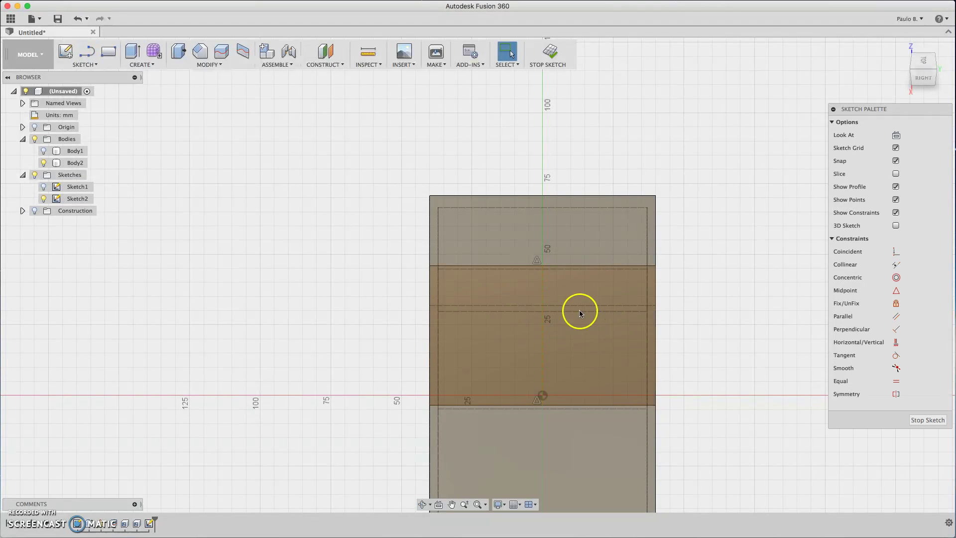
Draw a 50 by 30 mm center rectangle on the sloped face, centred on the construction line's midpoint.
{"action": "left_click", "coordinate": [931, 80]}
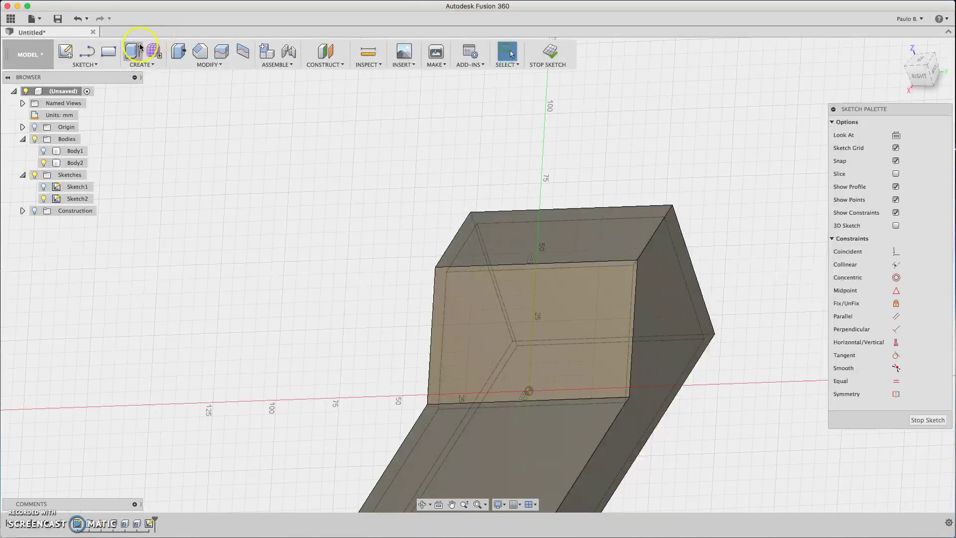
{"action": "left_click", "coordinate": [85, 64]}
{"action": "mouse_move", "coordinate": [86, 152]}
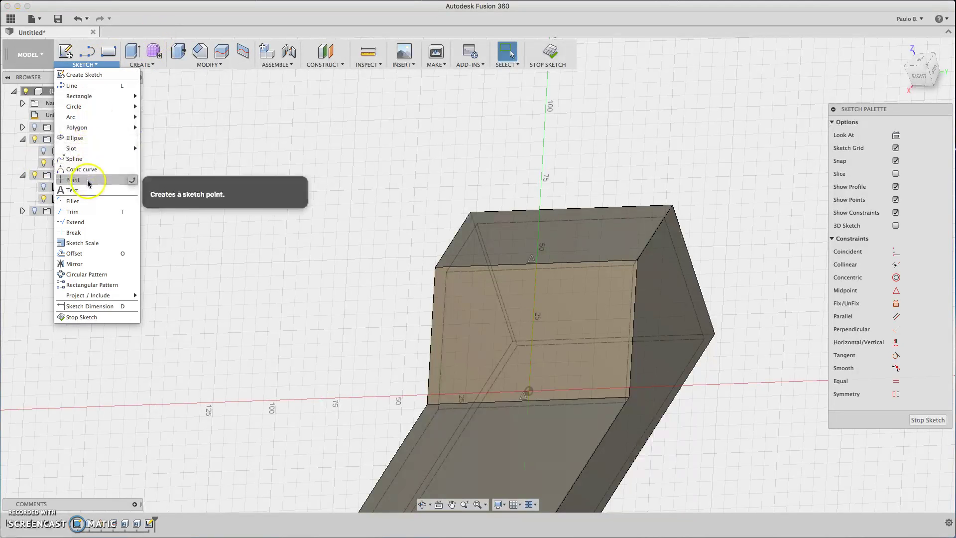
{"action": "mouse_move", "coordinate": [101, 98]}
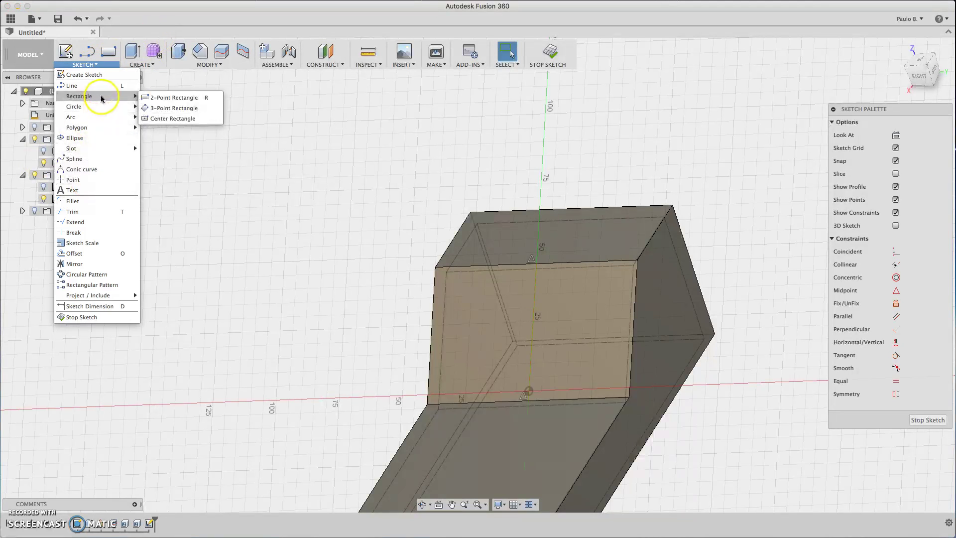
{"action": "left_click", "coordinate": [168, 118]}
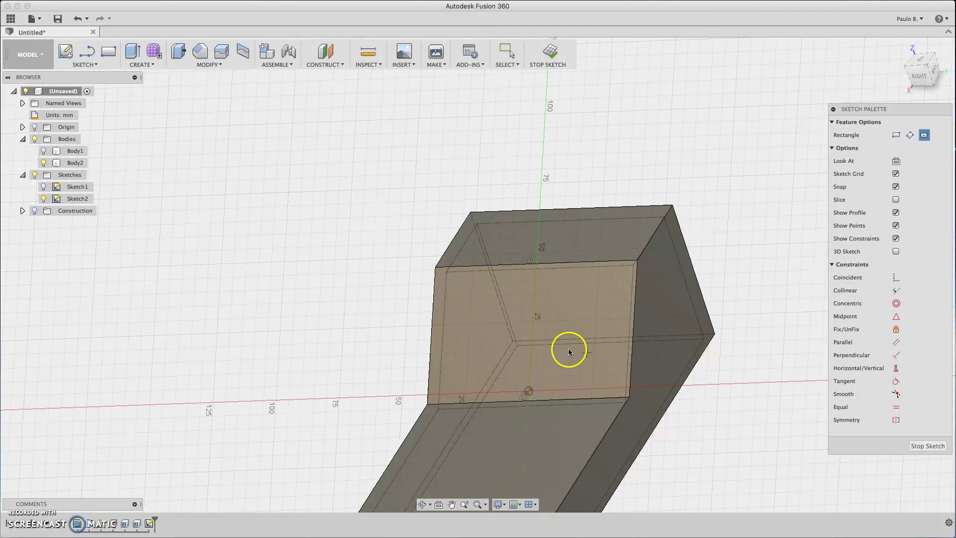
{"action": "left_click", "coordinate": [532, 333]}
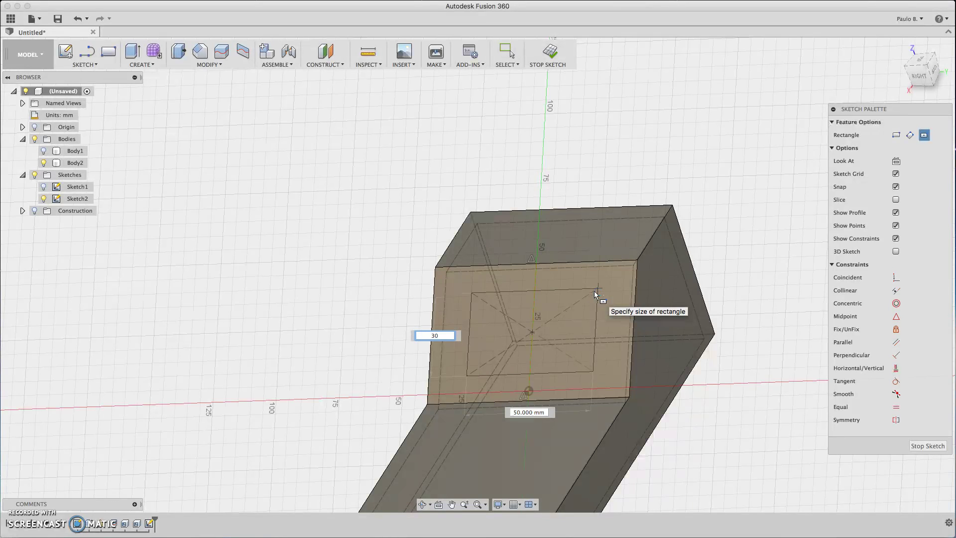
{"action": "left_click", "coordinate": [594, 292]}
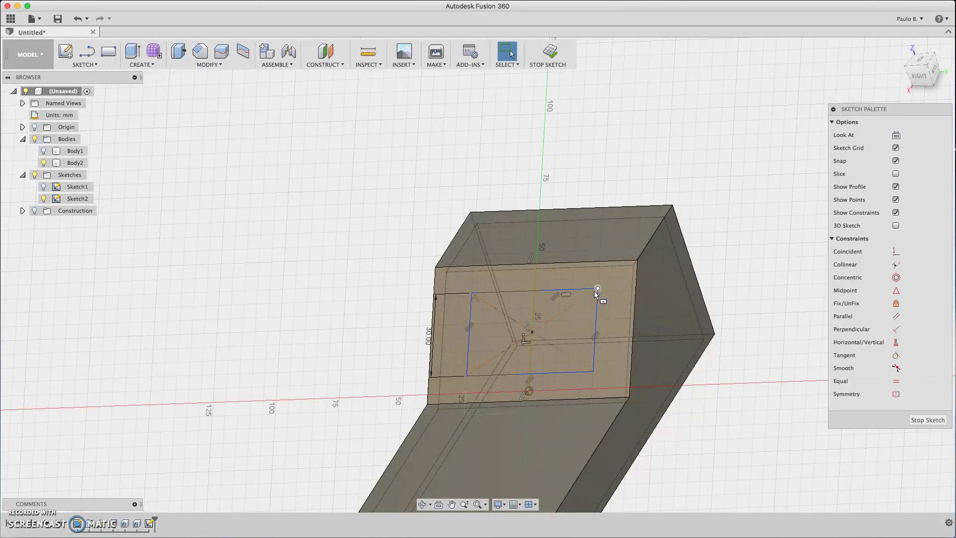
Cut the rectangle profile through the sloped wall with an extrude distance of -3 mm.
{"action": "left_click", "coordinate": [911, 81]}
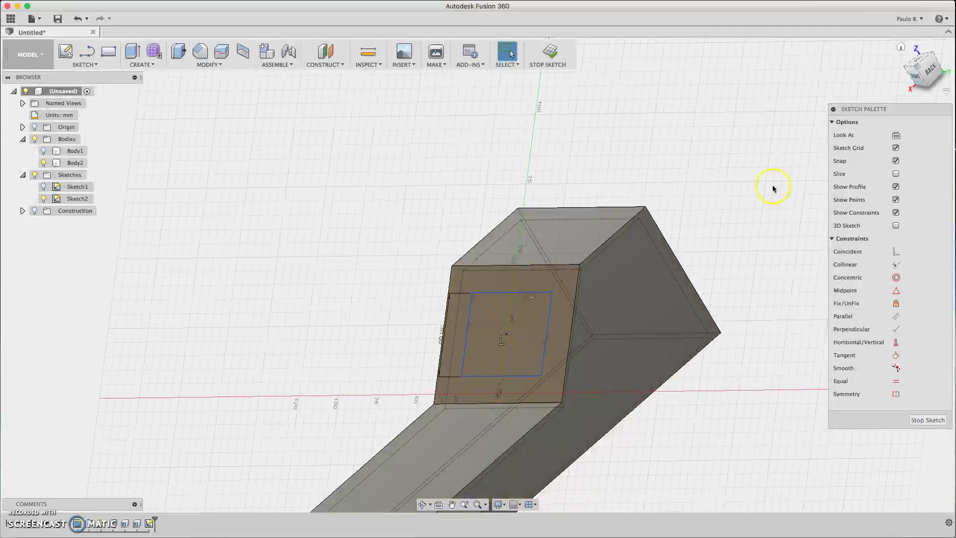
{"action": "key", "text": "q"}
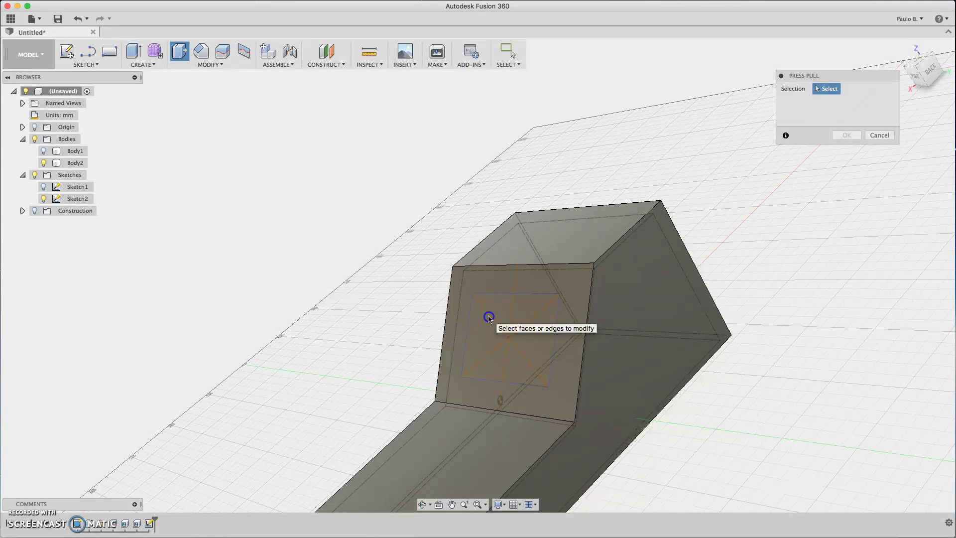
{"action": "left_click", "coordinate": [488, 317]}
{"action": "left_click_drag", "start_coordinate": [499, 334], "coordinate": [512, 337]}
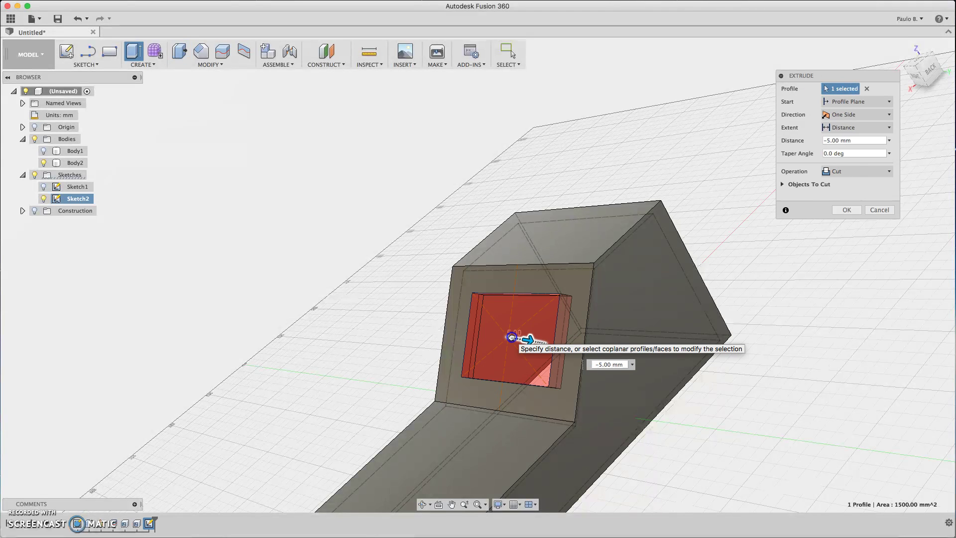
{"action": "left_click", "coordinate": [767, 142]}
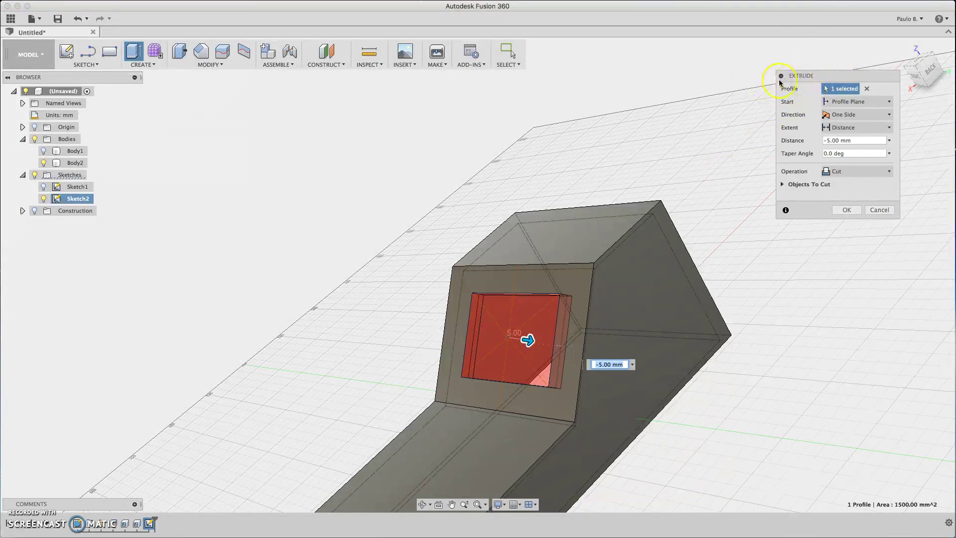
{"action": "mouse_move", "coordinate": [538, 336]}
{"action": "left_mouse_down"}
{"action": "mouse_move", "coordinate": [512, 335]}
{"action": "mouse_move", "coordinate": [540, 341]}
{"action": "left_mouse_up"}
{"action": "left_click", "coordinate": [857, 102]}
{"action": "mouse_move", "coordinate": [927, 68]}
{"action": "left_mouse_down"}
{"action": "mouse_move", "coordinate": [810, 84]}
{"action": "mouse_move", "coordinate": [812, 107]}
{"action": "left_mouse_up"}
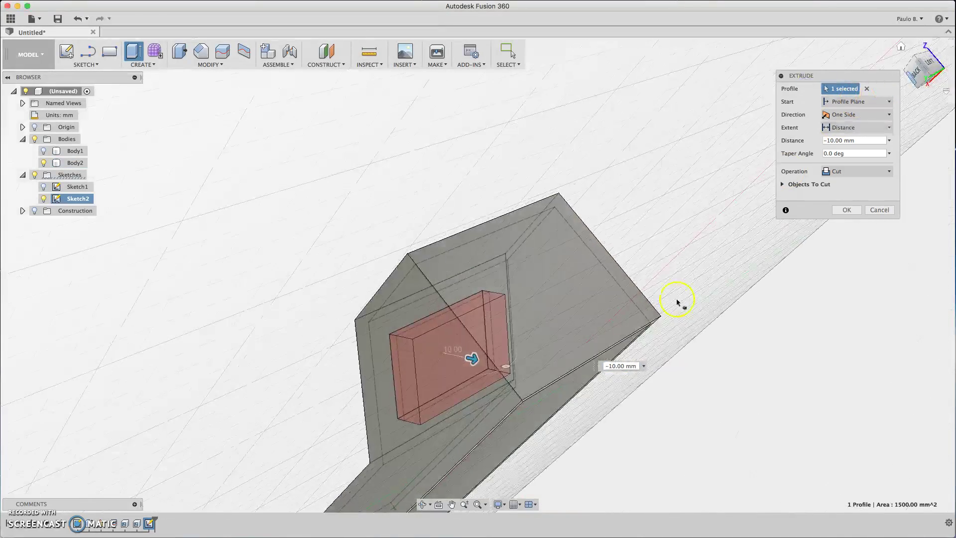
{"action": "left_click", "coordinate": [392, 326]}
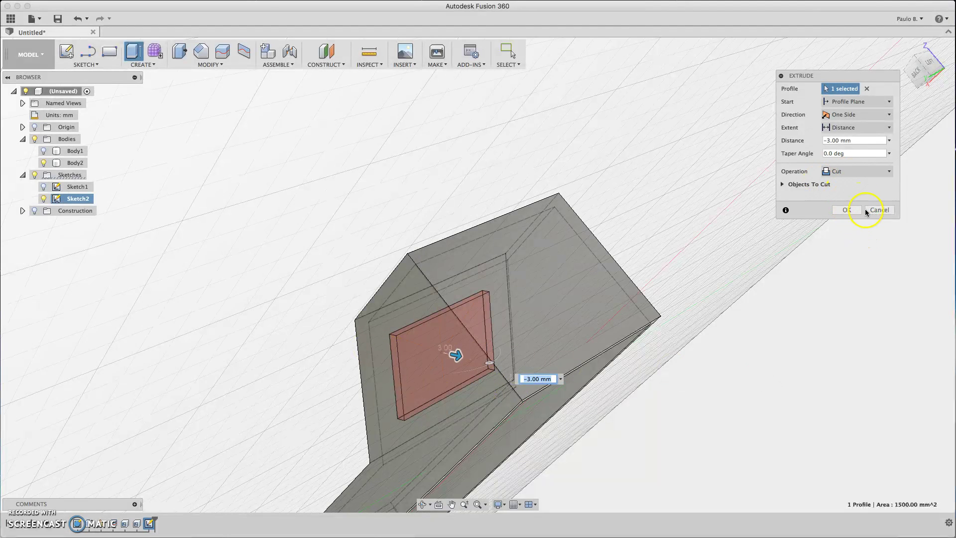
{"action": "left_click", "coordinate": [846, 210]}
Check the window opening from above and below, and switch the visible body from Body2 to the base Body1.
{"action": "left_click", "coordinate": [899, 48]}
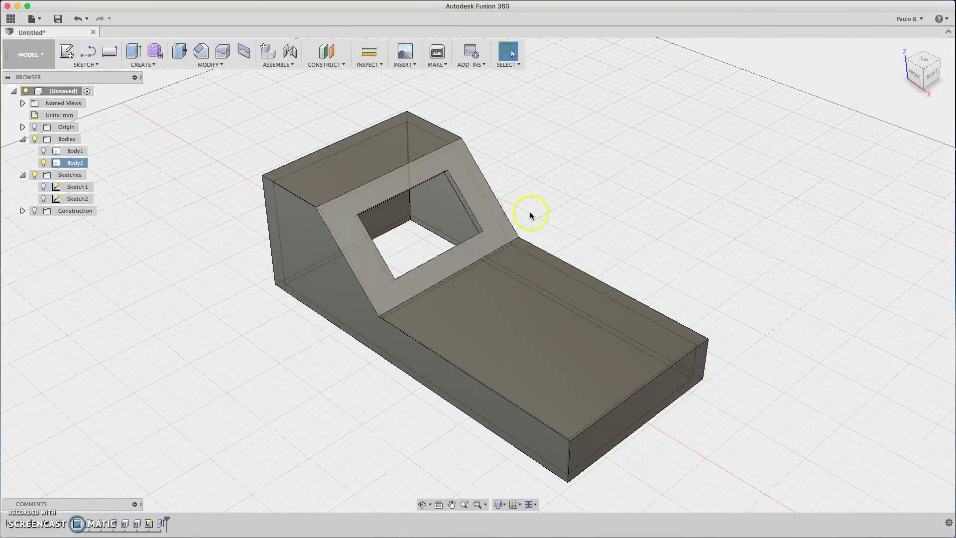
{"action": "mouse_move", "coordinate": [919, 77]}
{"action": "left_mouse_down"}
{"action": "mouse_move", "coordinate": [930, 42]}
{"action": "mouse_move", "coordinate": [942, 101]}
{"action": "left_mouse_up"}
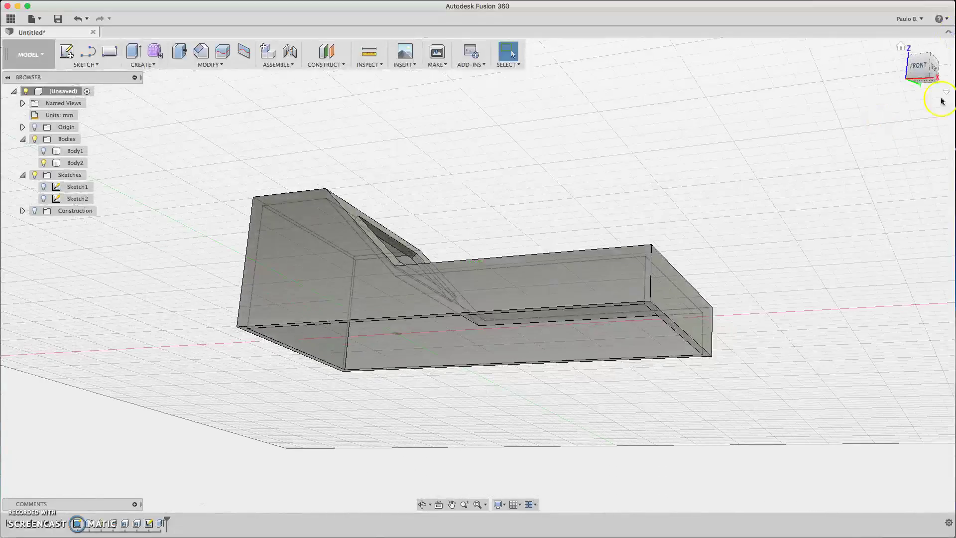
{"action": "left_click", "coordinate": [917, 72]}
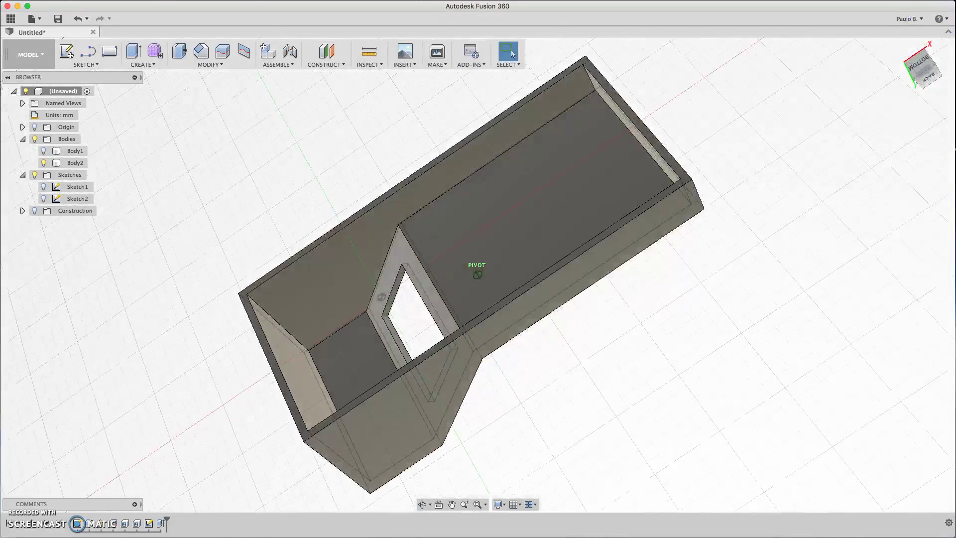
{"action": "left_click", "coordinate": [915, 68]}
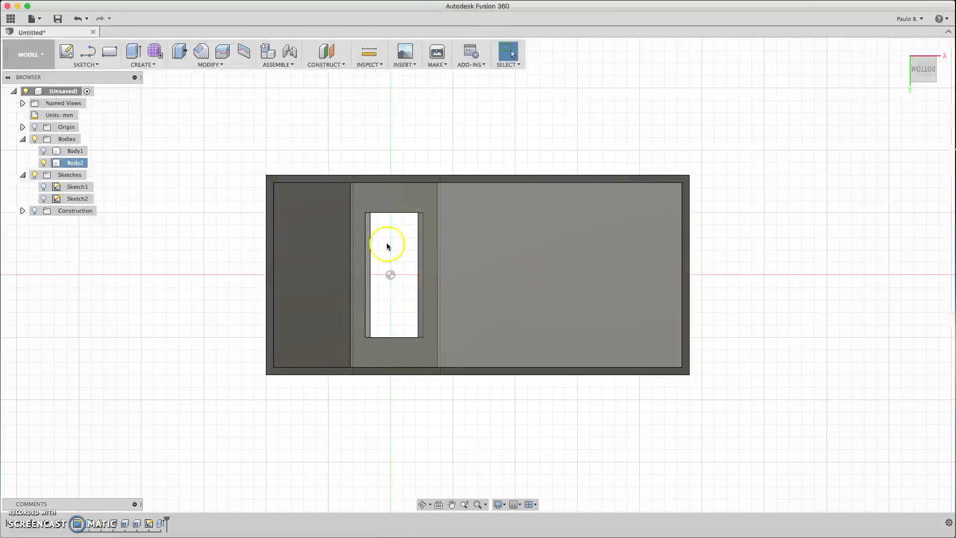
{"action": "left_click_drag", "start_coordinate": [918, 73], "coordinate": [938, 71]}
{"action": "left_click", "coordinate": [938, 72]}
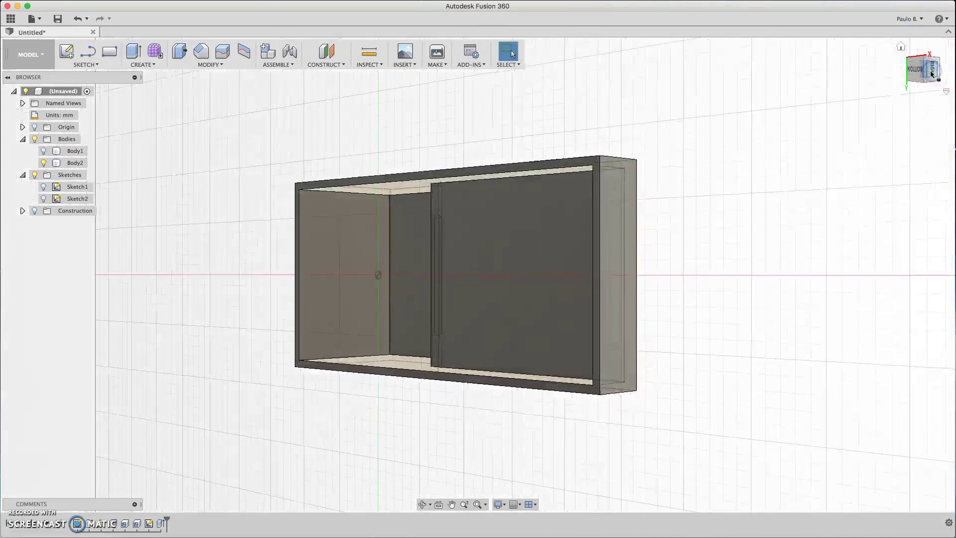
{"action": "left_click", "coordinate": [43, 150]}
{"action": "left_click", "coordinate": [43, 162]}
Start a sketch on the inside floor of the base tray Body1.
{"action": "mouse_move", "coordinate": [916, 62]}
{"action": "left_mouse_down"}
{"action": "mouse_move", "coordinate": [927, 154]}
{"action": "mouse_move", "coordinate": [926, 75]}
{"action": "mouse_move", "coordinate": [927, 204]}
{"action": "mouse_move", "coordinate": [917, 174]}
{"action": "left_mouse_up"}
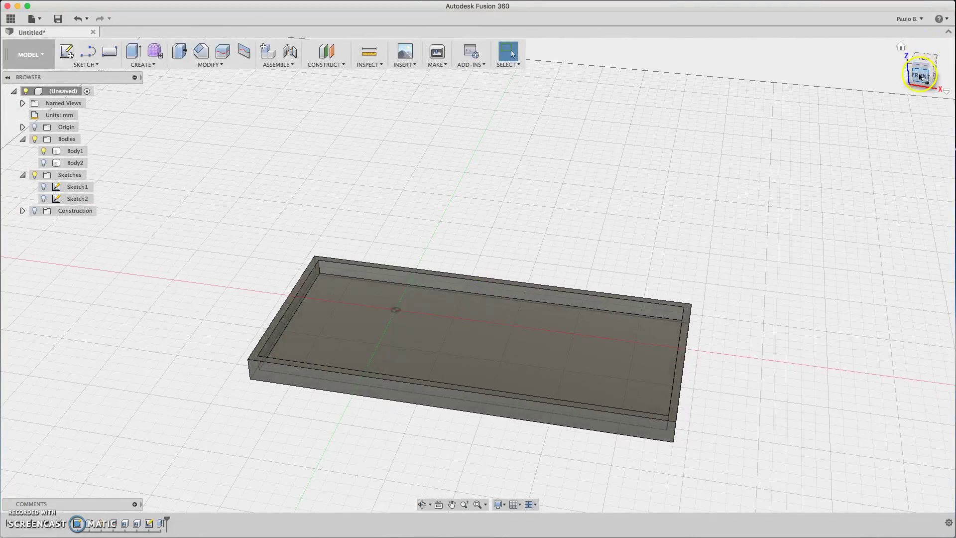
{"action": "left_click", "coordinate": [922, 76]}
{"action": "left_click_drag", "start_coordinate": [928, 76], "coordinate": [930, 167]}
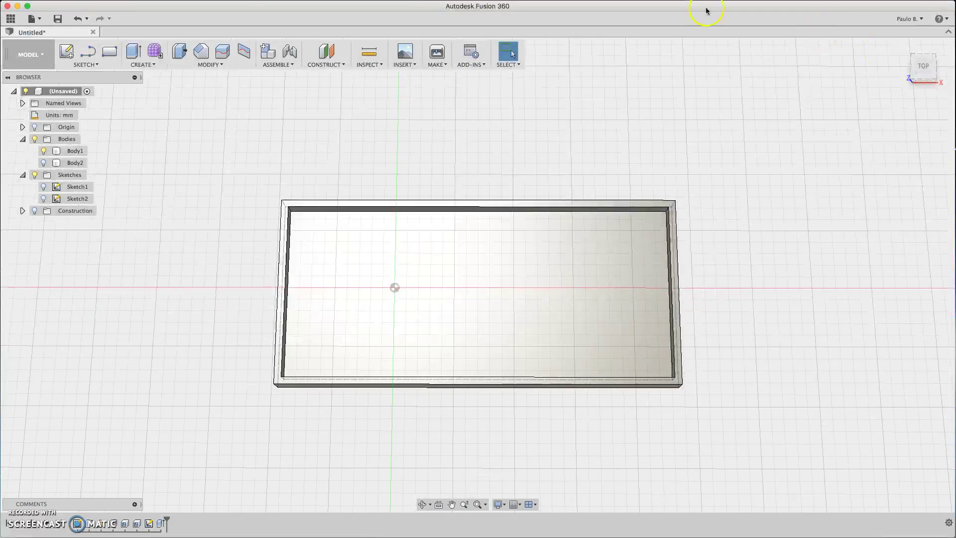
{"action": "left_click", "coordinate": [66, 51]}
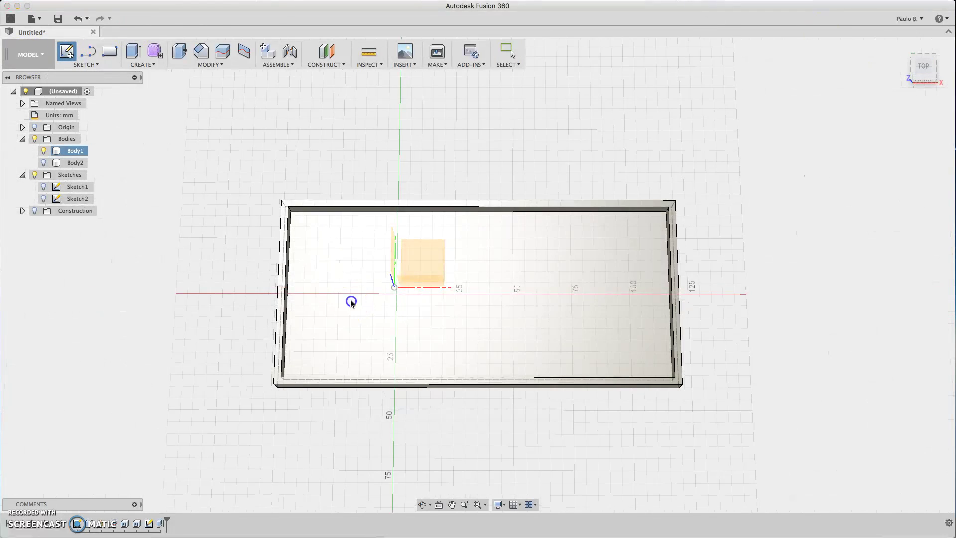
{"action": "left_click", "coordinate": [348, 299]}
Offset the floor outline inwards by 4 mm and convert the offset rectangle into construction lines.
{"action": "key", "text": "o"}
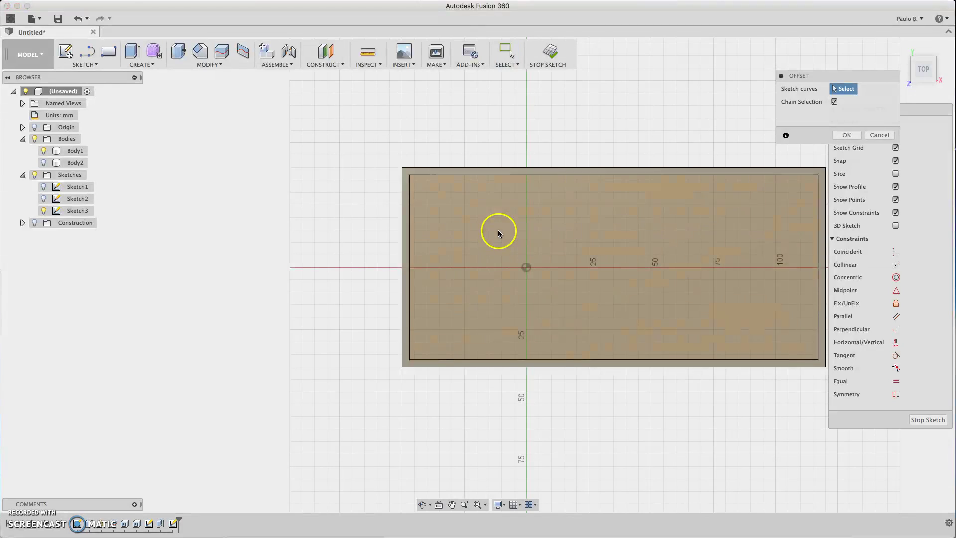
{"action": "left_click", "coordinate": [503, 174]}
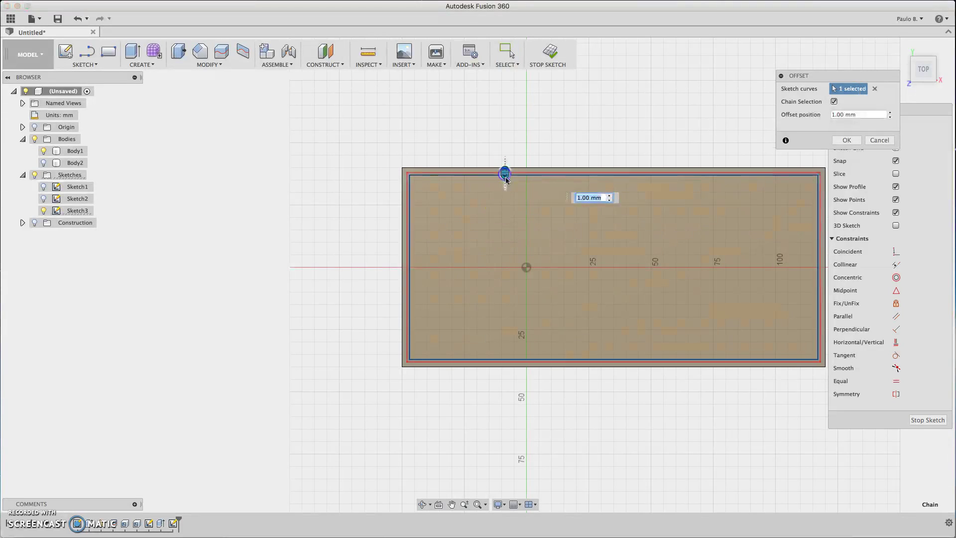
{"action": "left_click_drag", "start_coordinate": [503, 175], "coordinate": [504, 189]}
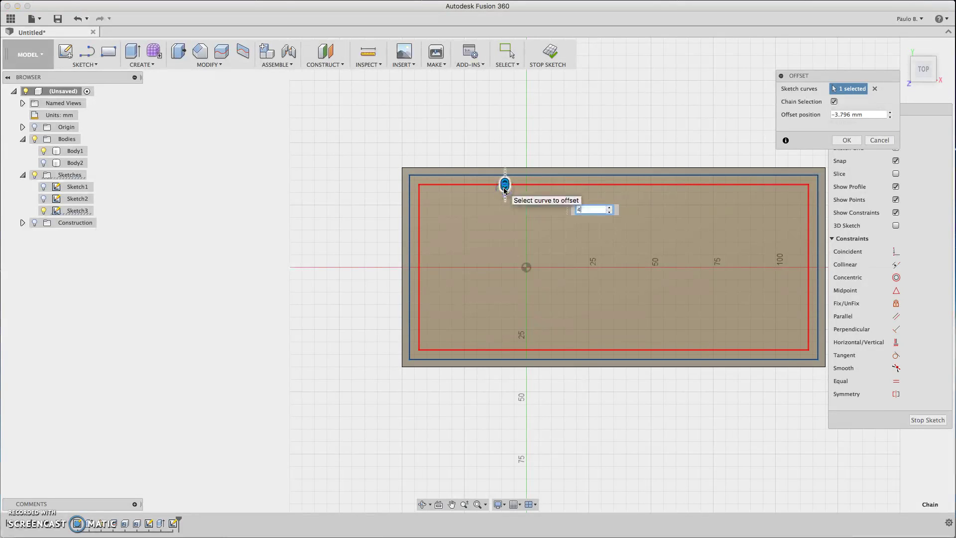
{"action": "key", "text": "Return"}
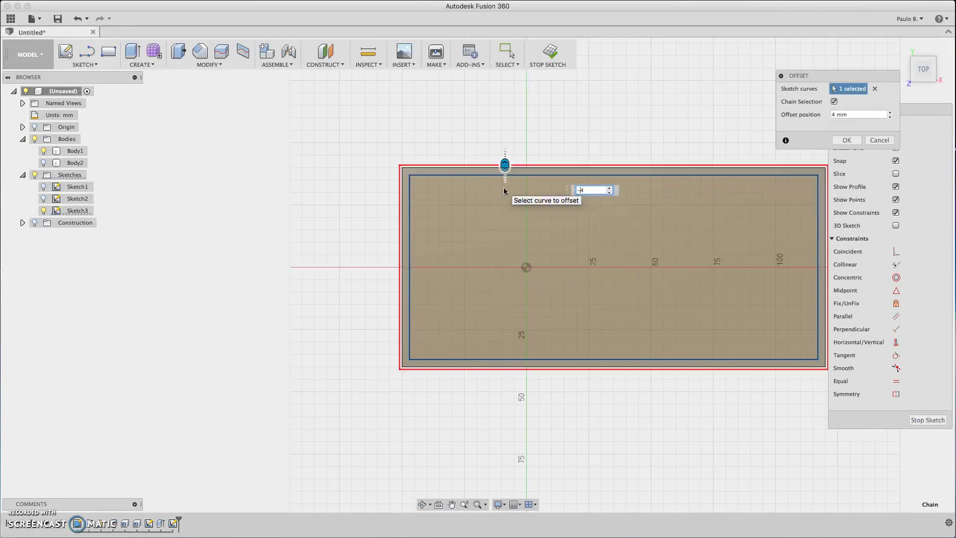
{"action": "key", "text": "Return"}
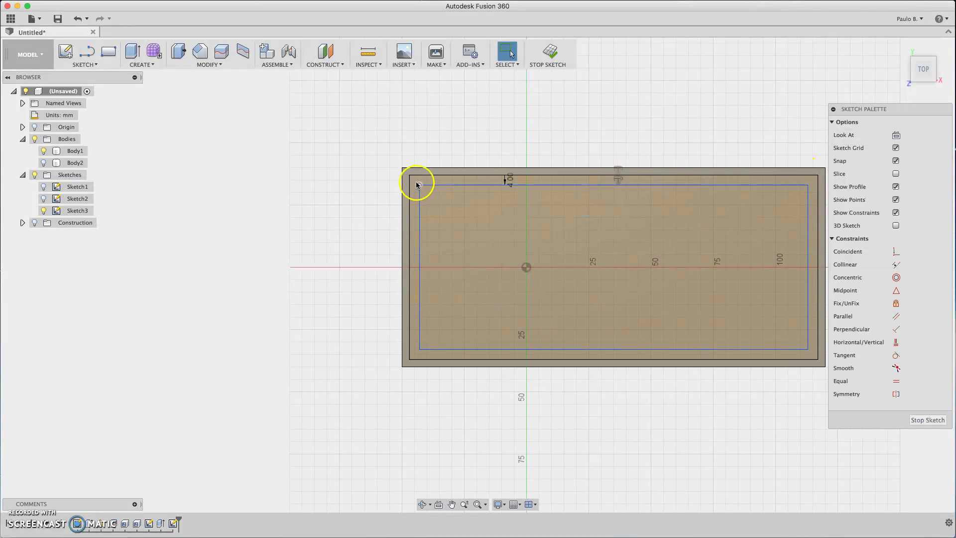
{"action": "mouse_move", "coordinate": [419, 183]}
{"action": "left_mouse_down"}
{"action": "mouse_move", "coordinate": [608, 284]}
{"action": "mouse_move", "coordinate": [814, 352]}
{"action": "left_mouse_up"}
{"action": "key", "text": "x"}
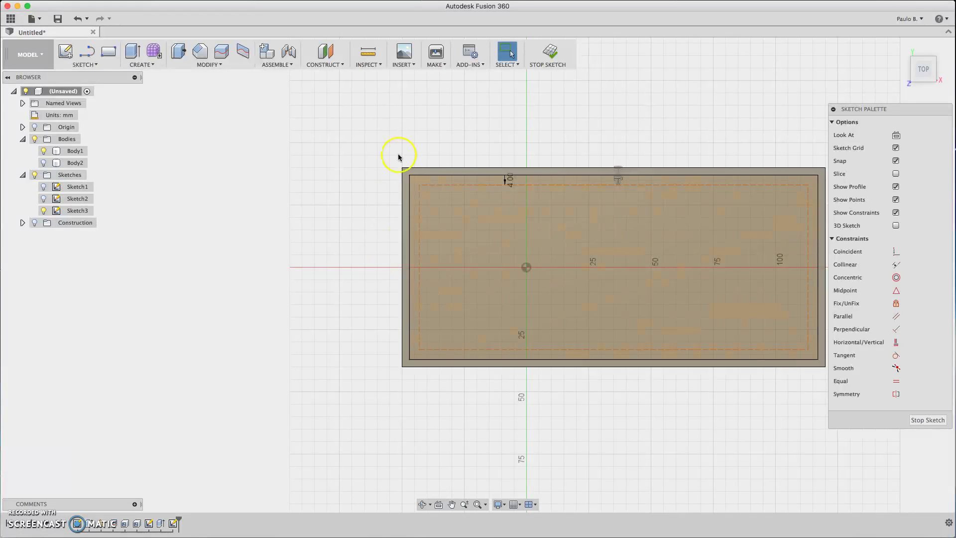
Draw a circle centred on the construction rectangle's upper-left corner, passing through the nearest inner corner of the tray.
{"action": "left_click", "coordinate": [419, 186]}
{"action": "left_click", "coordinate": [420, 185]}
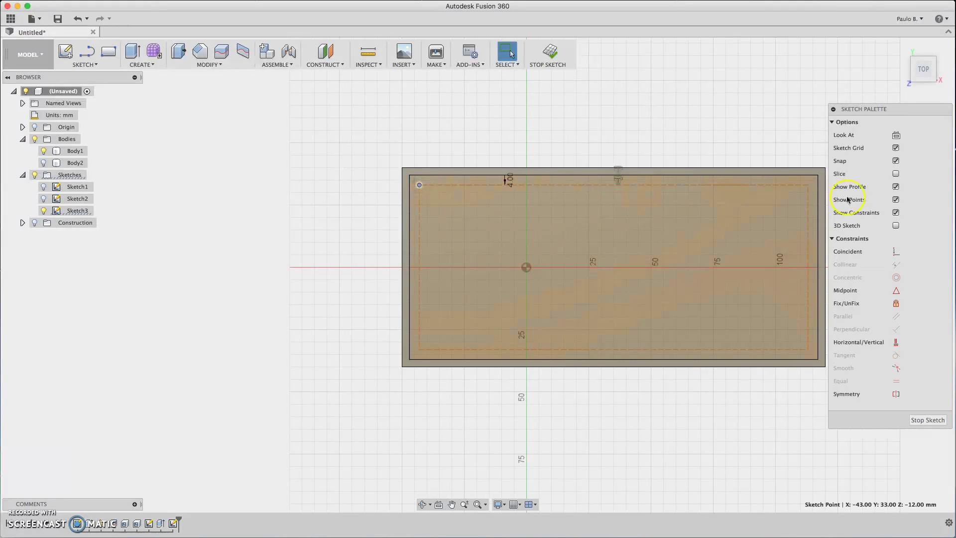
{"action": "left_click", "coordinate": [809, 186], "text": "shift"}
{"action": "left_click", "coordinate": [808, 349], "text": "shift"}
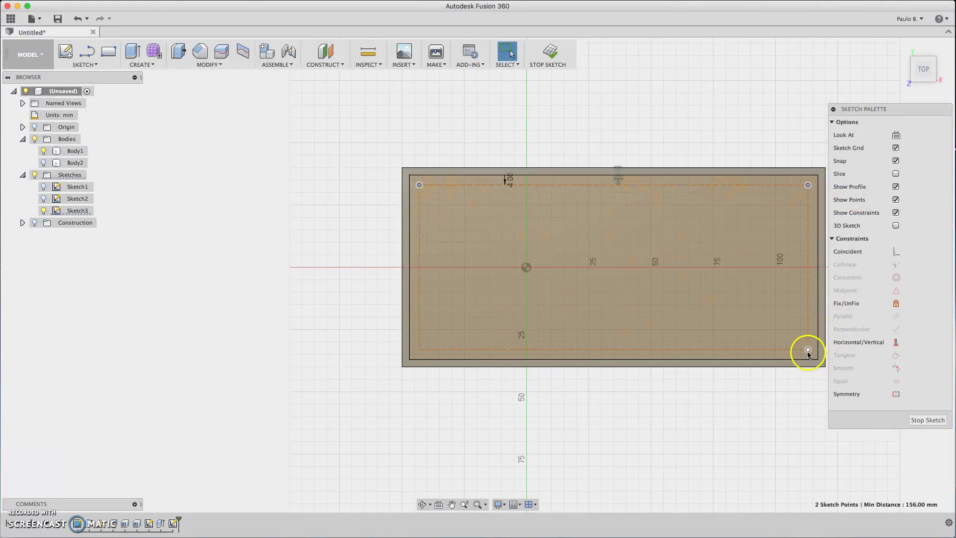
{"action": "left_click", "coordinate": [418, 349], "text": "shift"}
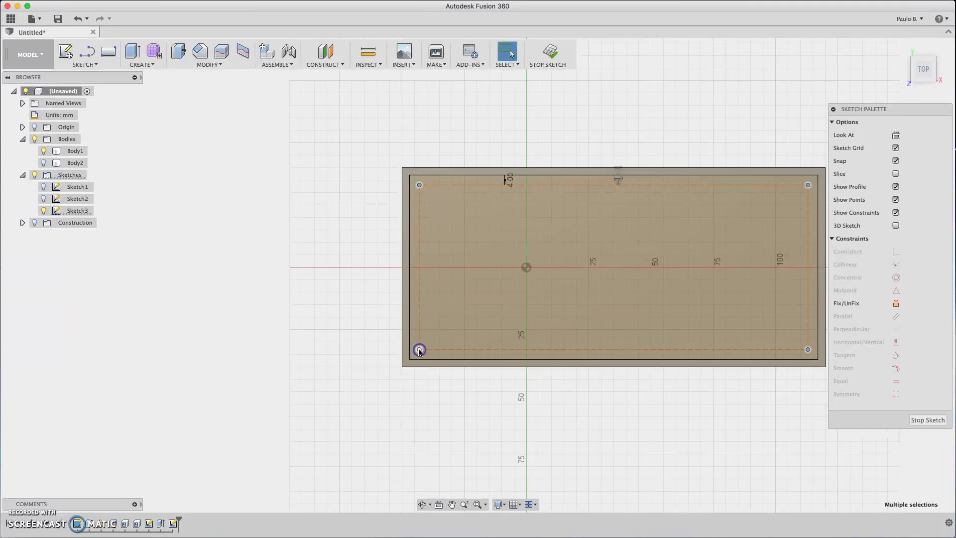
{"action": "key", "text": "c"}
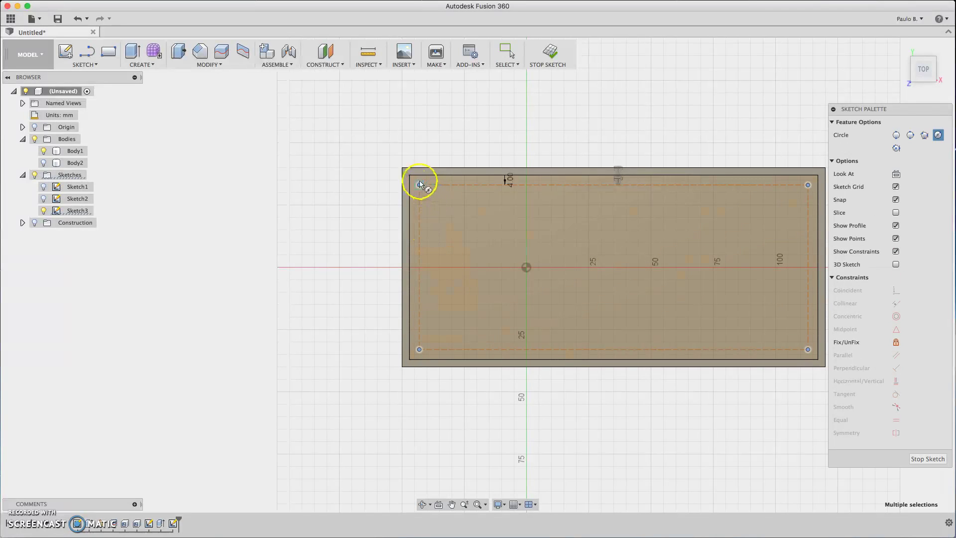
{"action": "left_click", "coordinate": [419, 185]}
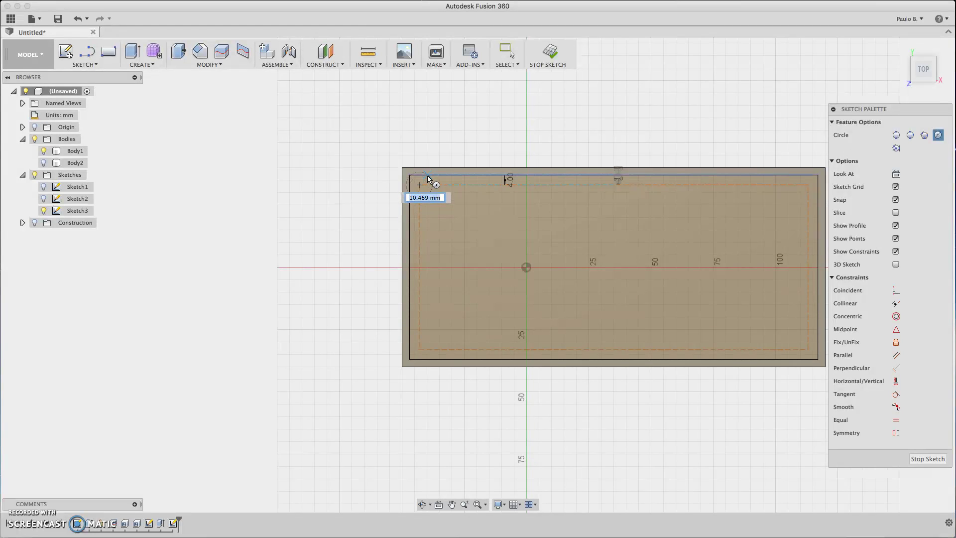
{"action": "left_click", "coordinate": [407, 175]}
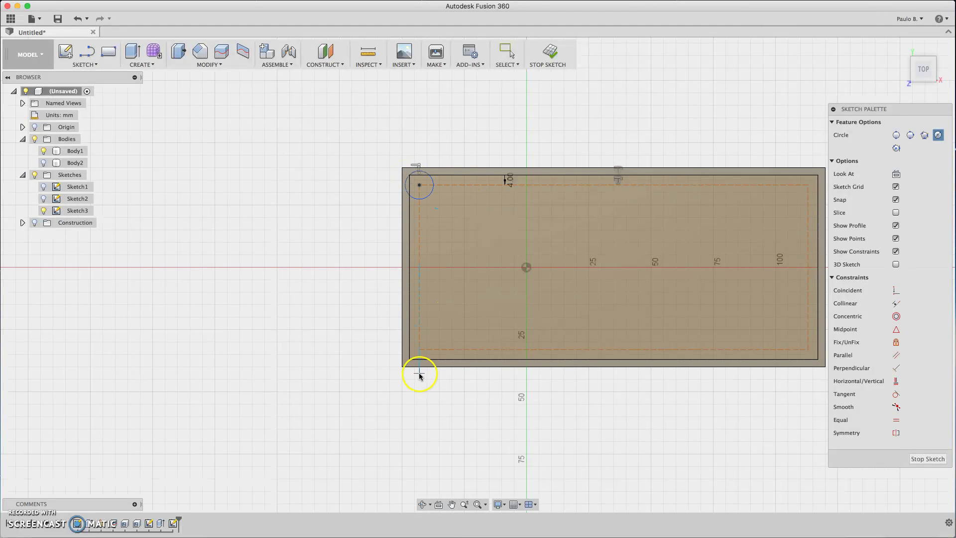
Draw circles centred on the construction rectangle's other three corners, each passing through the nearest inner corner of the tray.
{"action": "left_click", "coordinate": [418, 350]}
{"action": "left_click", "coordinate": [408, 363]}
{"action": "left_click", "coordinate": [807, 350]}
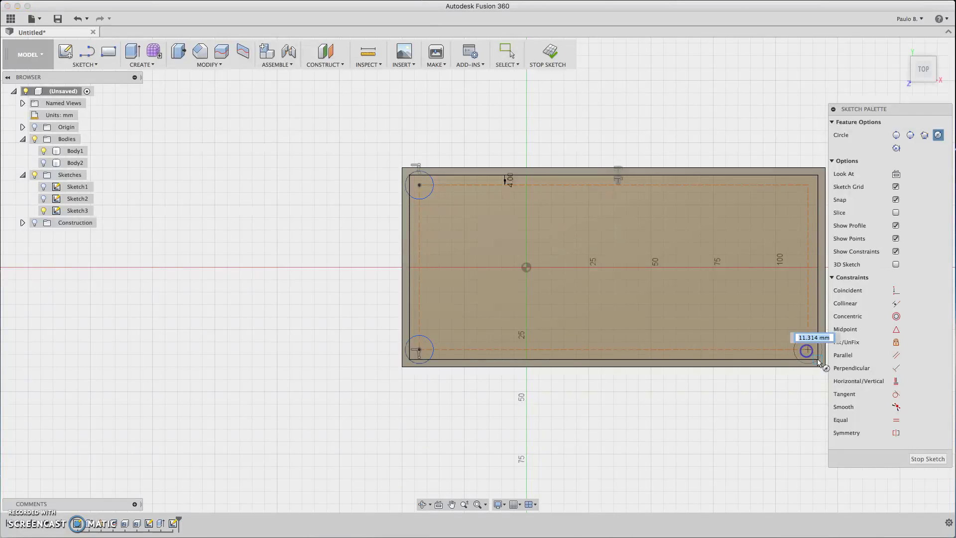
{"action": "left_click", "coordinate": [821, 355]}
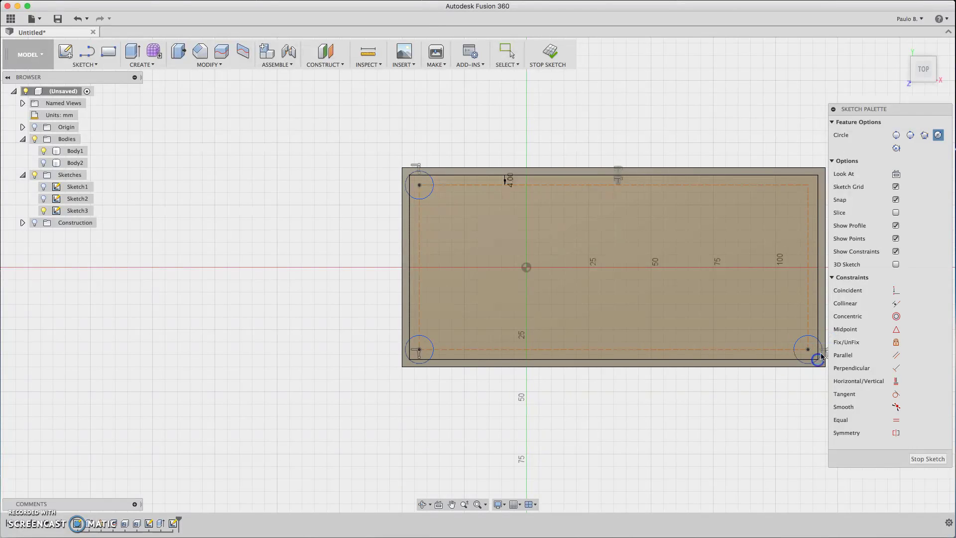
{"action": "left_click", "coordinate": [811, 181]}
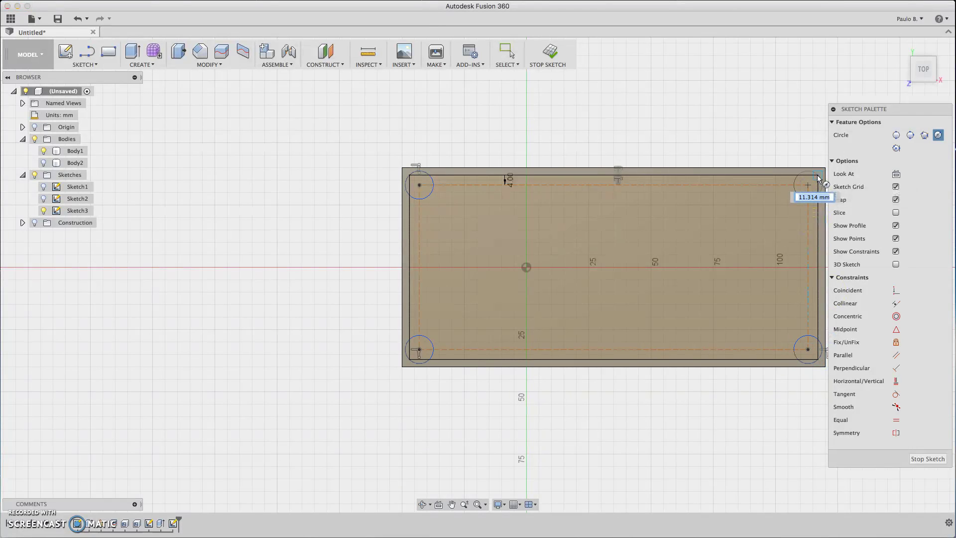
{"action": "left_click", "coordinate": [818, 177]}
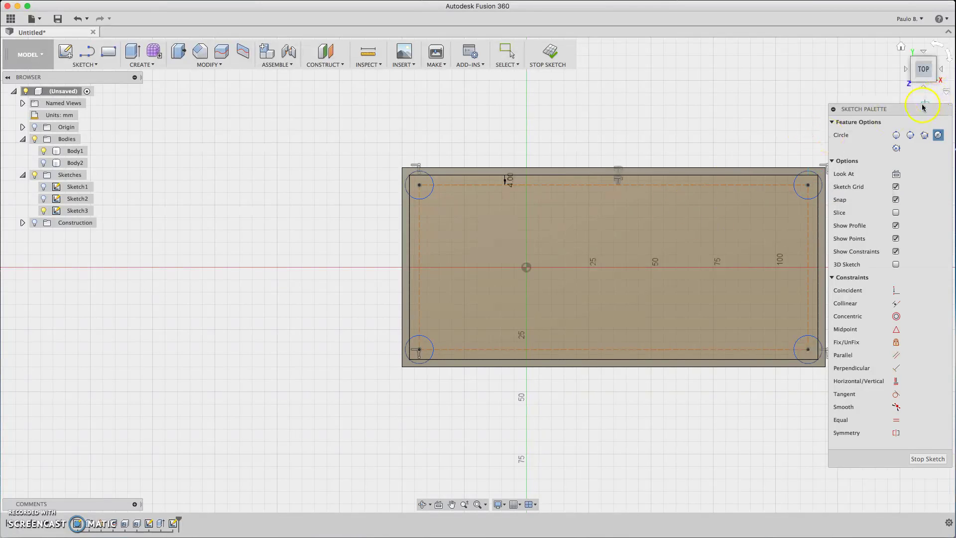
{"action": "left_click_drag", "start_coordinate": [921, 109], "coordinate": [922, 137]}
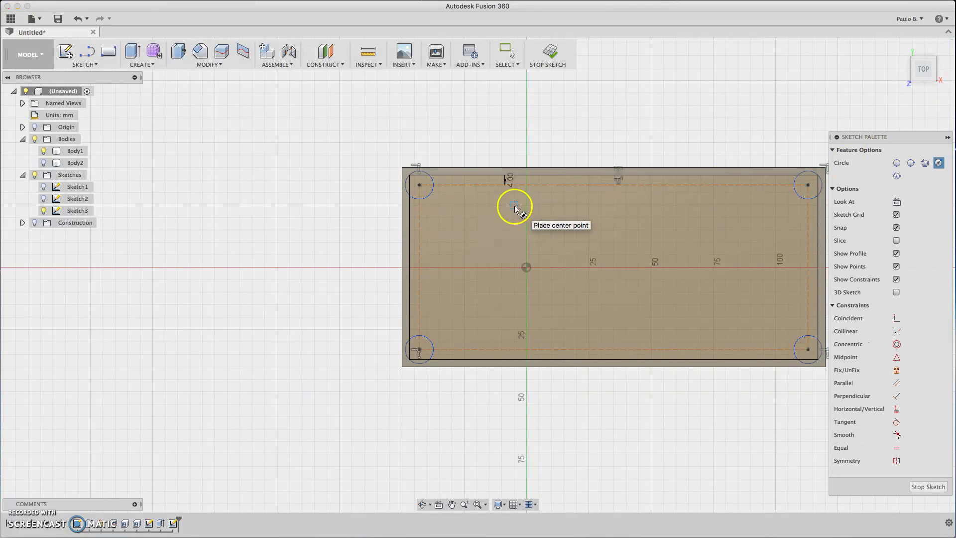
{"action": "key", "text": "Escape"}
Trim the portions of the four corner circles that extend beyond the tray's inner floor outline.
{"action": "left_click", "coordinate": [425, 173]}
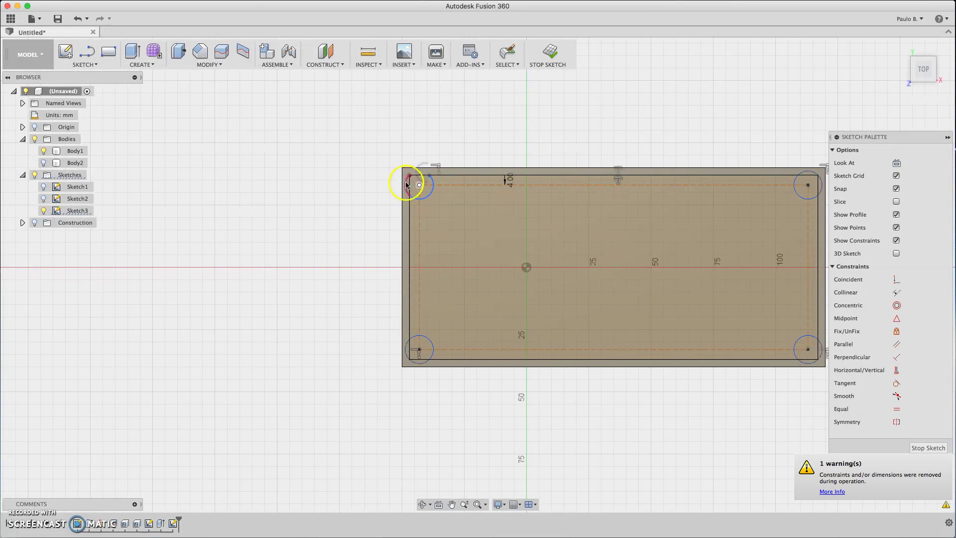
{"action": "left_click_drag", "start_coordinate": [407, 349], "coordinate": [423, 367]}
{"action": "left_click", "coordinate": [812, 367]}
{"action": "left_click", "coordinate": [824, 352]}
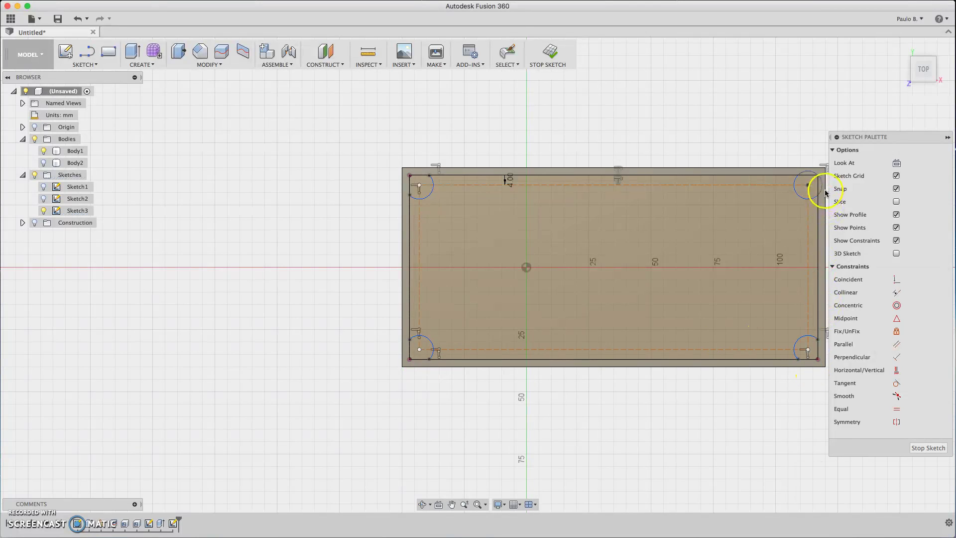
{"action": "left_click_drag", "start_coordinate": [822, 191], "coordinate": [811, 173]}
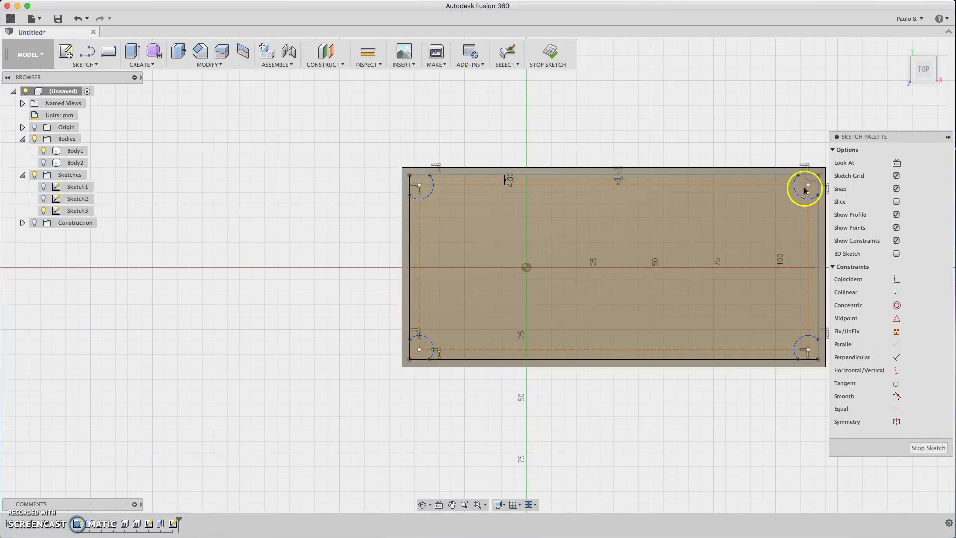
Check how the upper shell Body2 sits over the corner profiles, leaving only the base Body1 visible.
{"action": "scroll", "coordinate": [424, 186], "scroll_direction": "up", "scroll_amount": 1}
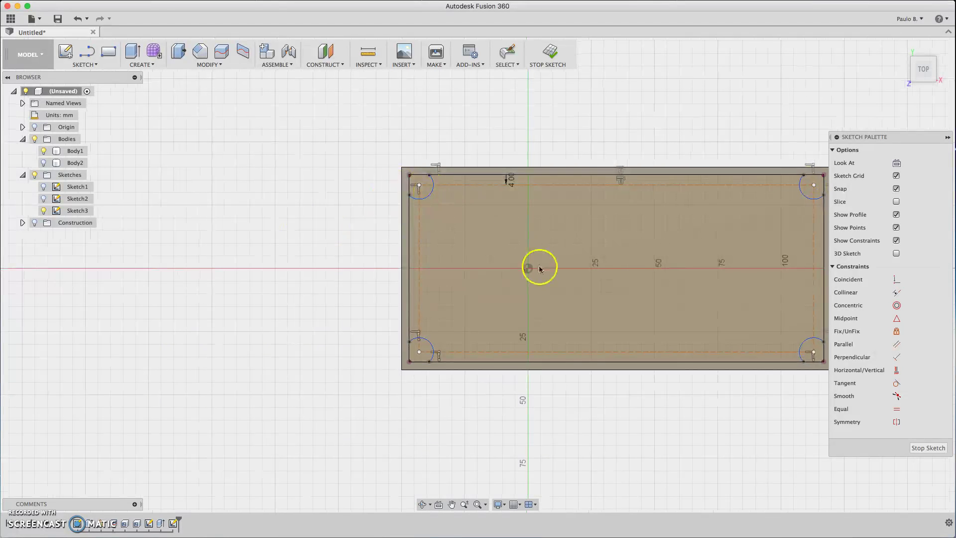
{"action": "left_click_drag", "start_coordinate": [926, 68], "coordinate": [896, 29]}
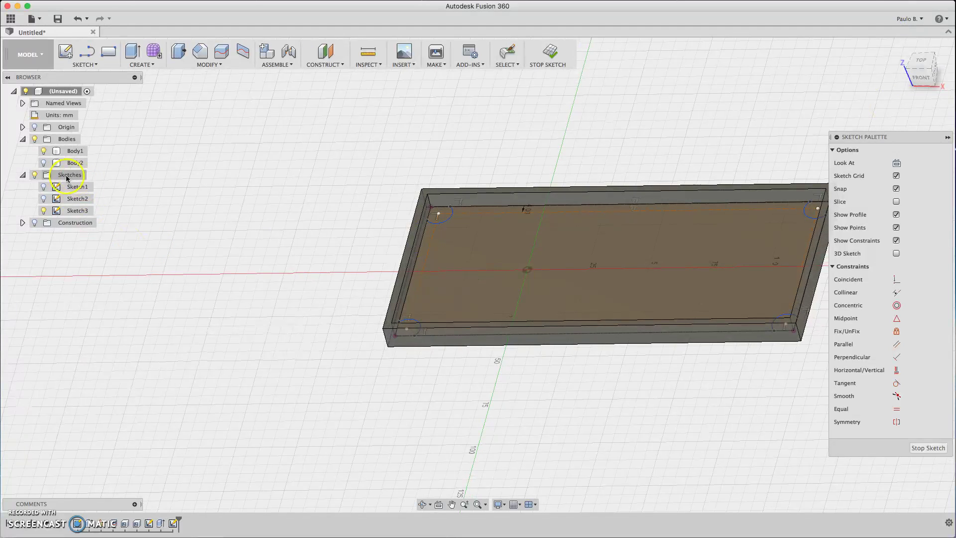
{"action": "left_click", "coordinate": [44, 163]}
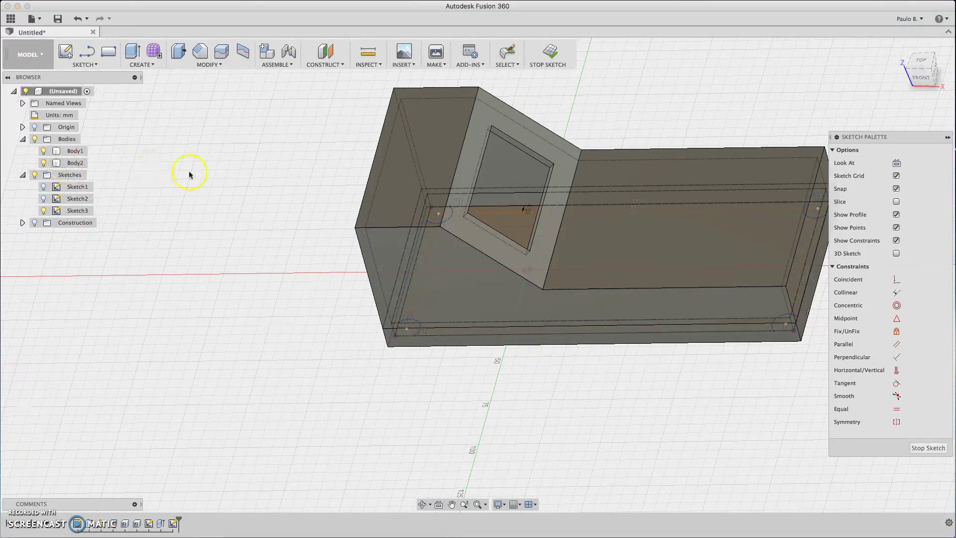
{"action": "left_click", "coordinate": [44, 151]}
{"action": "left_click", "coordinate": [42, 163]}
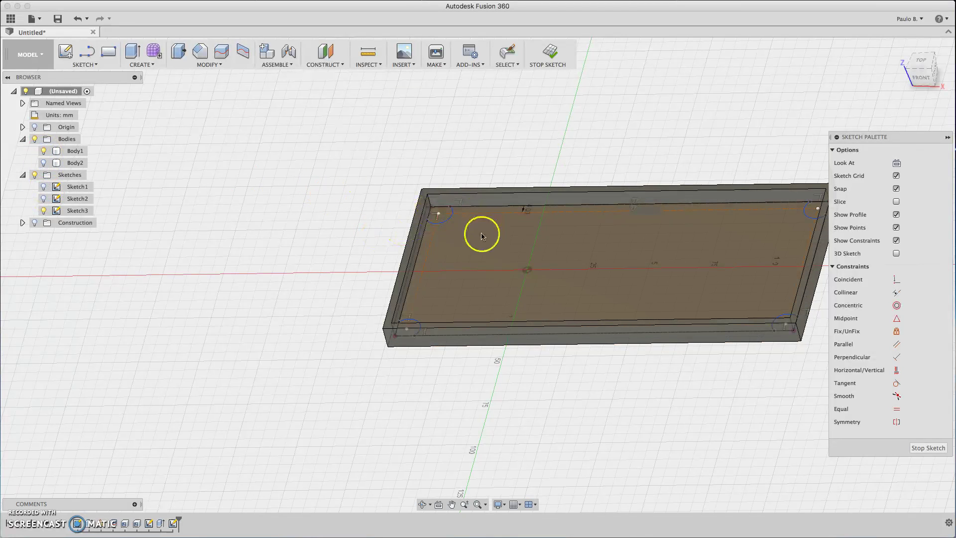
Set up an extrusion of the four trimmed corner circle profiles, 45 mm upwards from the tray floor.
{"action": "key", "text": "e"}
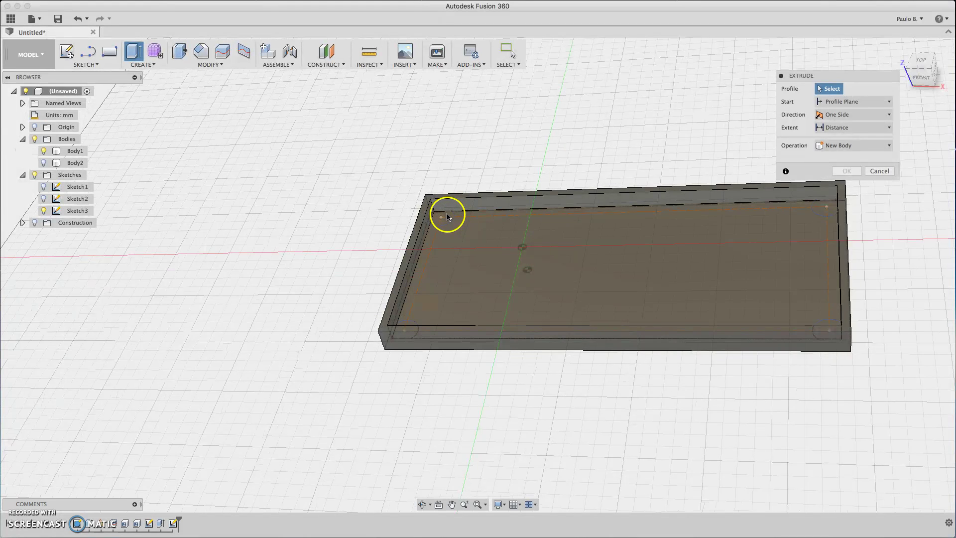
{"action": "left_click", "coordinate": [447, 217]}
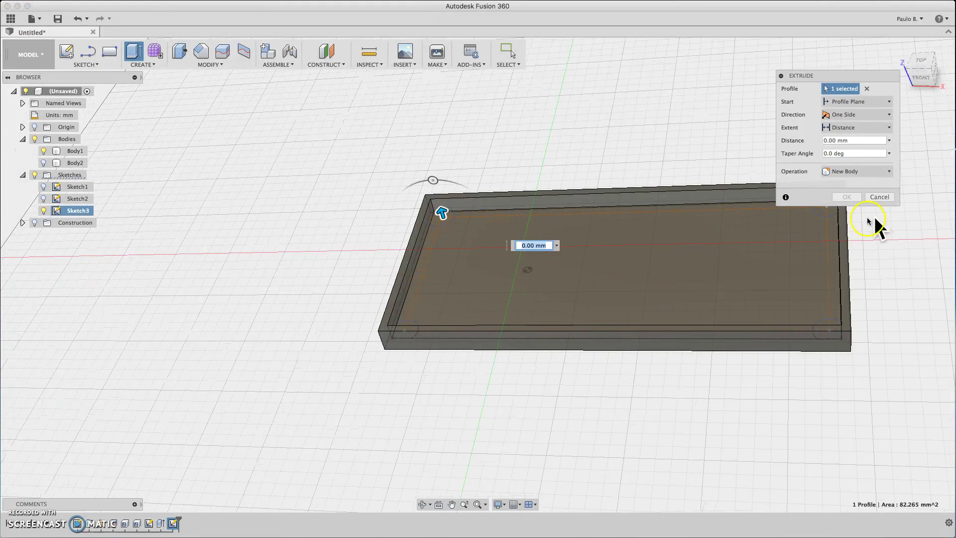
{"action": "left_click", "coordinate": [829, 211]}
{"action": "left_click", "coordinate": [836, 322]}
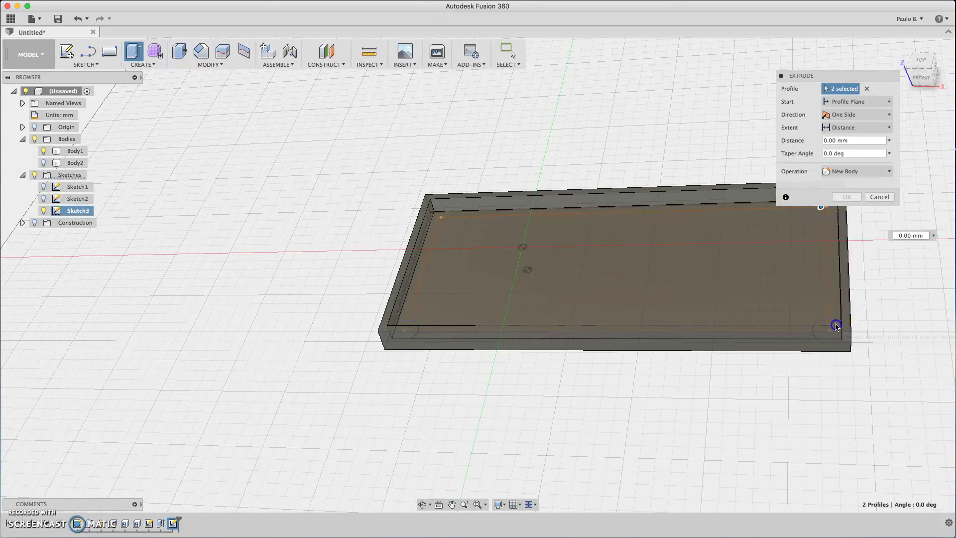
{"action": "left_click", "coordinate": [404, 326]}
{"action": "left_click_drag", "start_coordinate": [407, 318], "coordinate": [377, 231]}
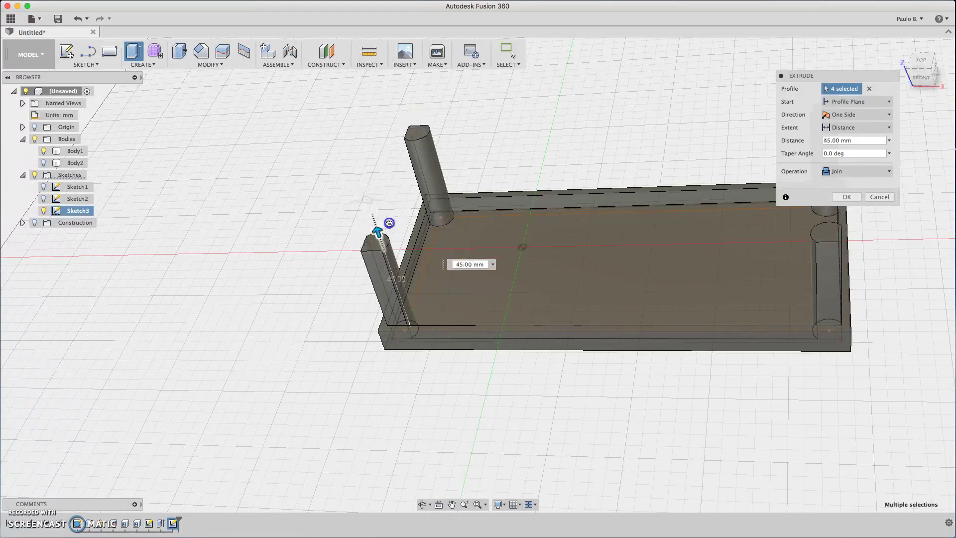
Show Body2 and examine from below how the extruded corner posts fit inside the enclosure.
{"action": "left_click_drag", "start_coordinate": [926, 63], "coordinate": [934, 63]}
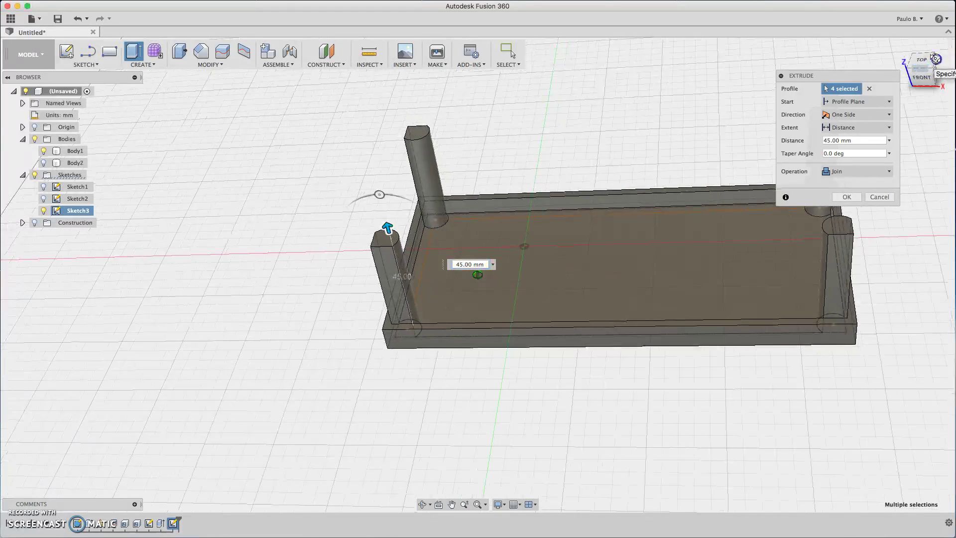
{"action": "left_click", "coordinate": [44, 162]}
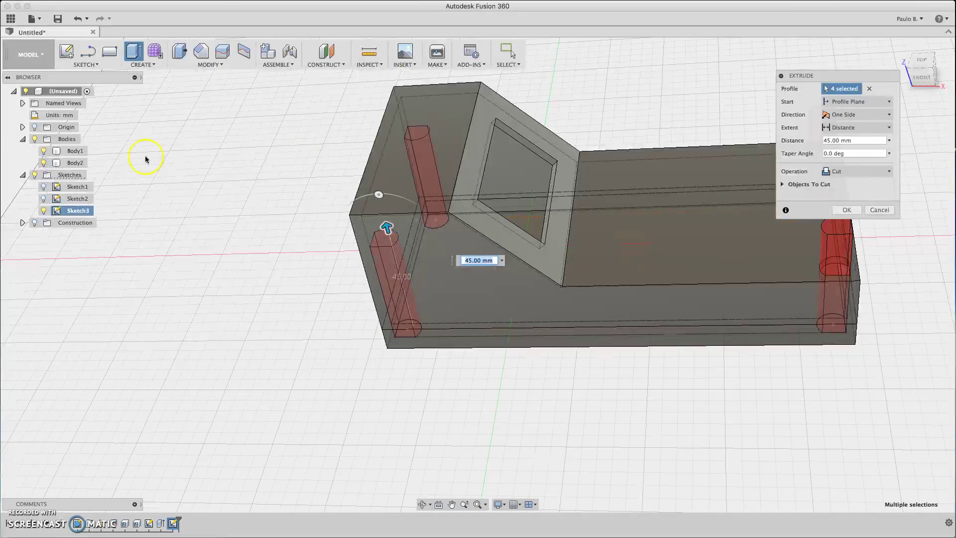
{"action": "left_click_drag", "start_coordinate": [919, 81], "coordinate": [885, 18]}
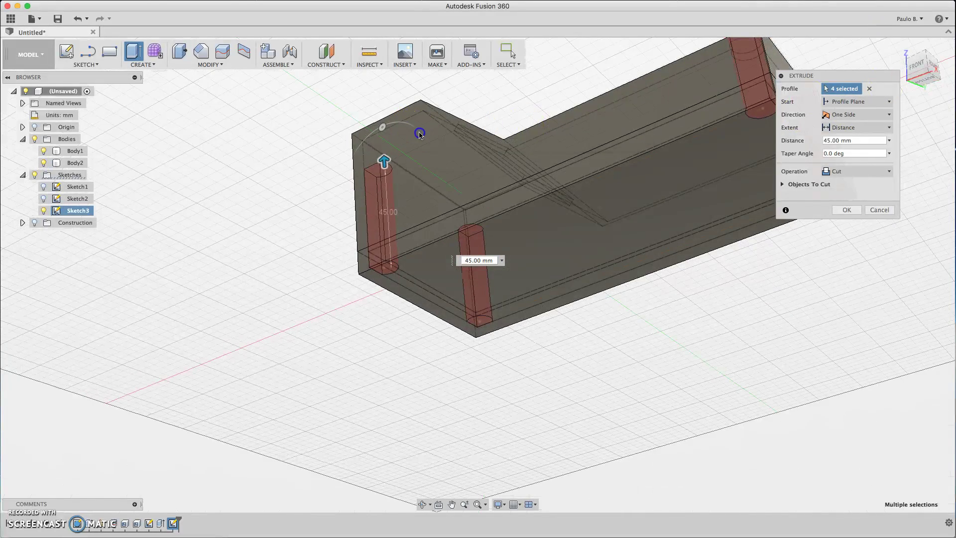
{"action": "mouse_move", "coordinate": [420, 133]}
{"action": "left_mouse_down"}
{"action": "mouse_move", "coordinate": [483, 91]}
{"action": "mouse_move", "coordinate": [428, 134]}
{"action": "left_mouse_up"}
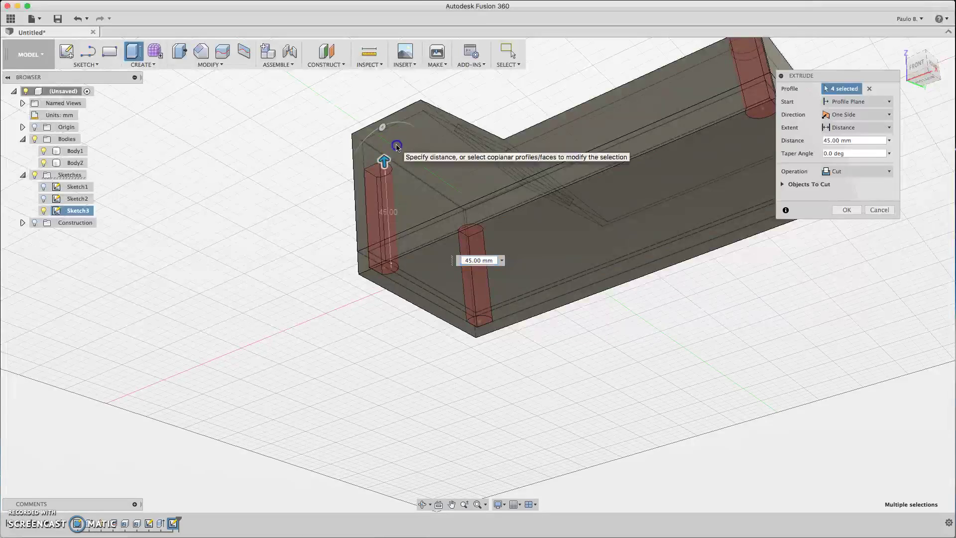
{"action": "middle_click_drag", "start_coordinate": [726, 122], "coordinate": [548, 108], "text": "shift"}
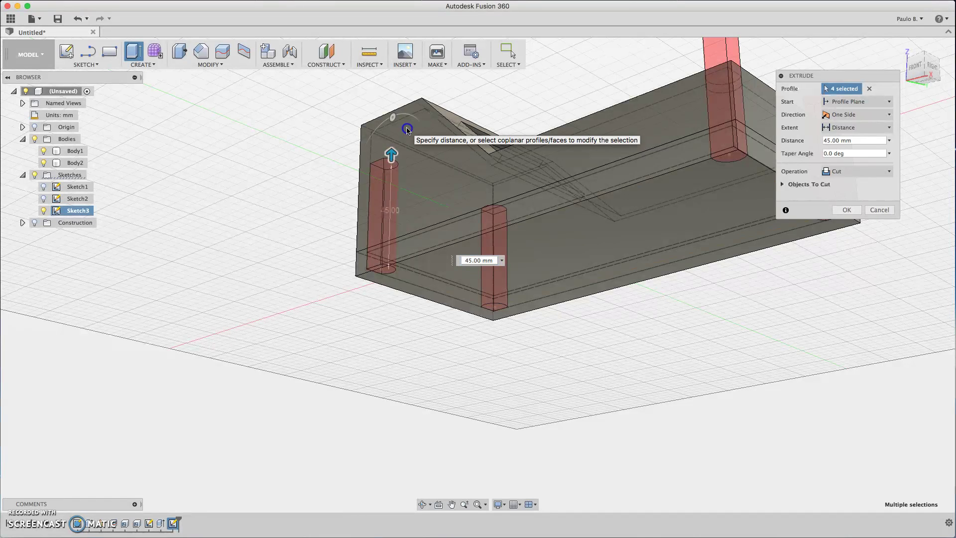
Change the extrusion's operation to New Body and raise the posts' distance to 59 mm.
{"action": "left_click", "coordinate": [400, 159]}
{"action": "mouse_move", "coordinate": [392, 156]}
{"action": "left_mouse_down"}
{"action": "mouse_move", "coordinate": [394, 130]}
{"action": "mouse_move", "coordinate": [394, 157]}
{"action": "left_mouse_up"}
{"action": "left_click", "coordinate": [857, 172]}
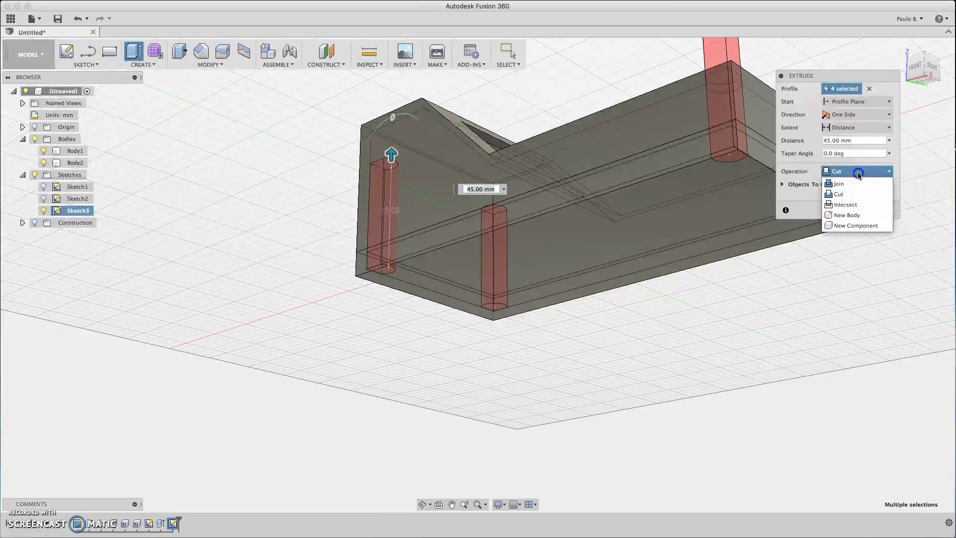
{"action": "left_click", "coordinate": [848, 214]}
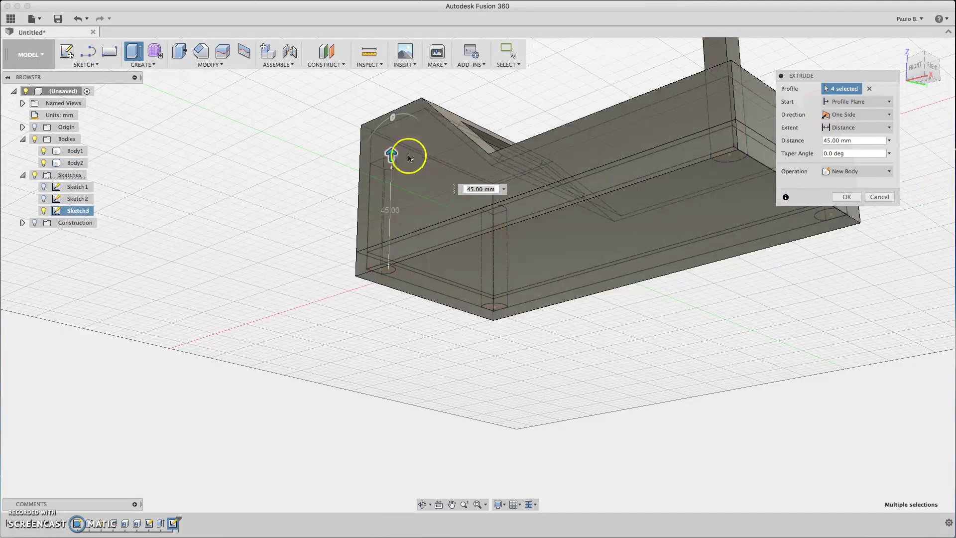
{"action": "left_click_drag", "start_coordinate": [390, 155], "coordinate": [395, 129]}
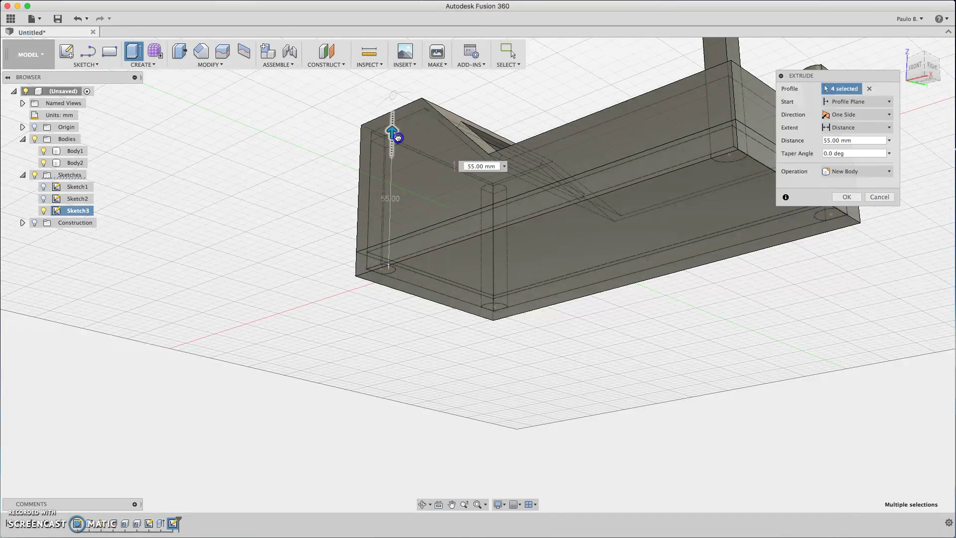
Replace the profile selection with only the two corner profiles under the tall section and complete their 59 mm extrusion as new bodies.
{"action": "left_click_drag", "start_coordinate": [951, 63], "coordinate": [947, 90]}
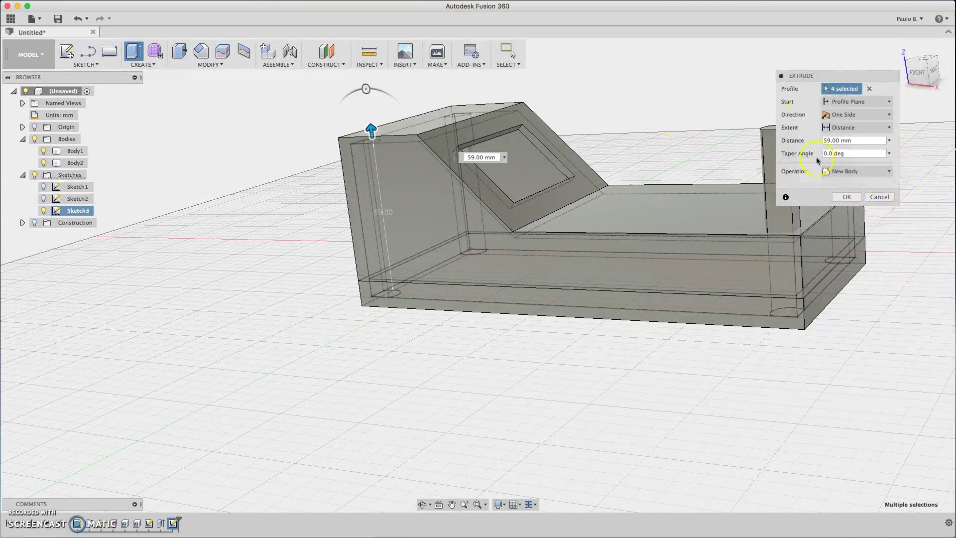
{"action": "left_click_drag", "start_coordinate": [938, 74], "coordinate": [892, 68]}
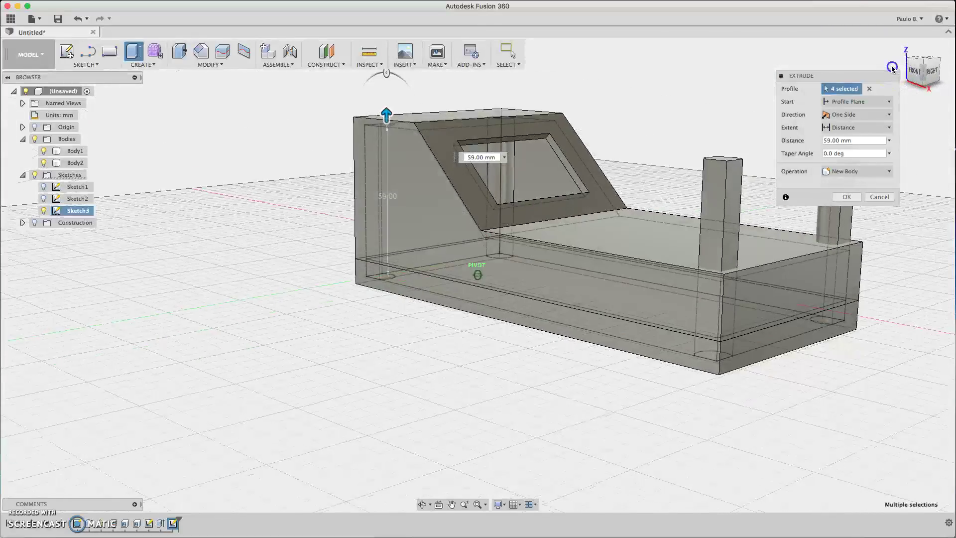
{"action": "left_click", "coordinate": [870, 90]}
{"action": "left_click_drag", "start_coordinate": [386, 278], "coordinate": [396, 317]}
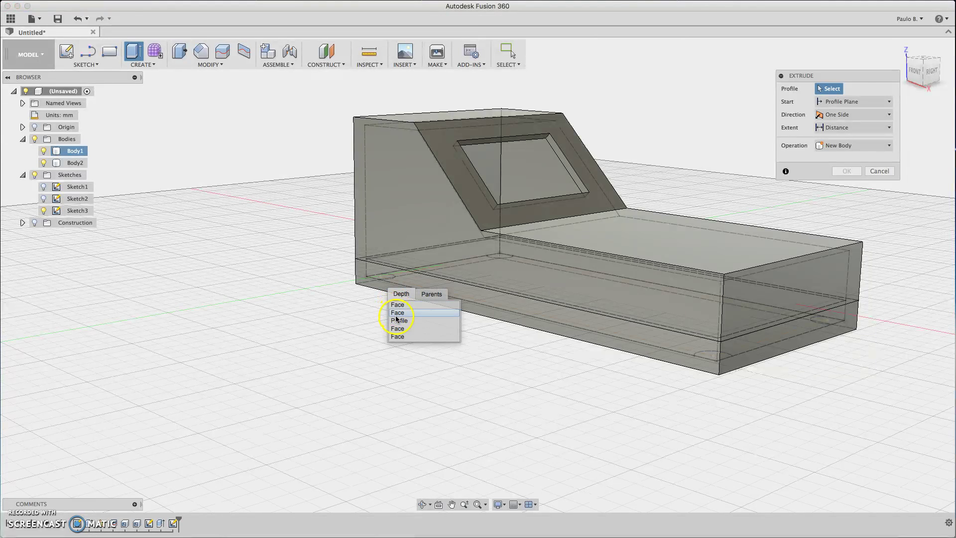
{"action": "left_click", "coordinate": [398, 320]}
{"action": "left_click_drag", "start_coordinate": [496, 258], "coordinate": [496, 259]}
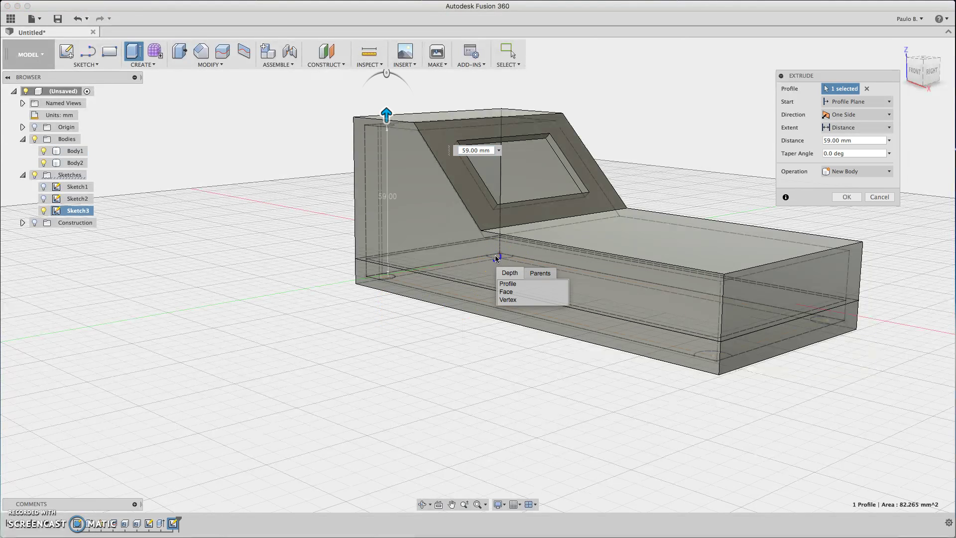
{"action": "left_click", "coordinate": [504, 284]}
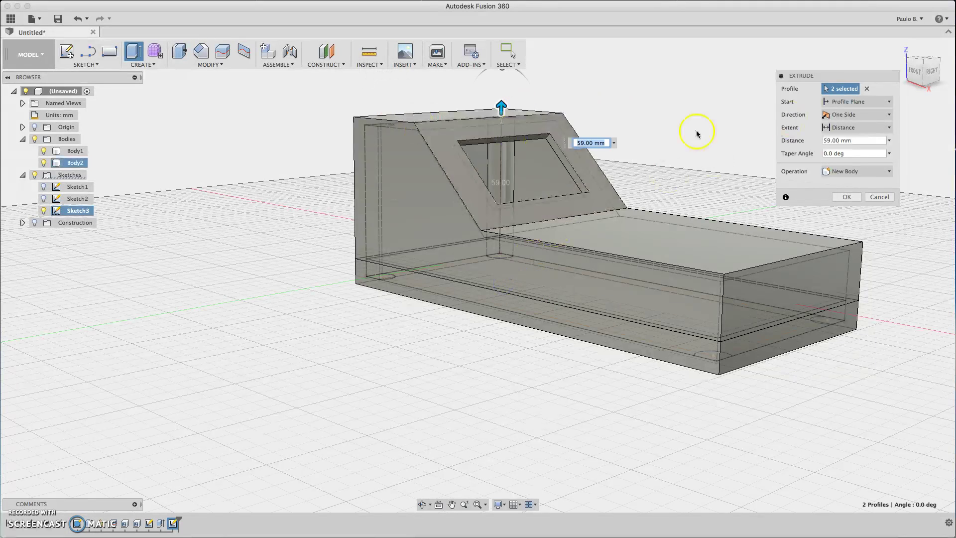
{"action": "mouse_move", "coordinate": [927, 69]}
{"action": "left_mouse_down"}
{"action": "mouse_move", "coordinate": [946, 63]}
{"action": "mouse_move", "coordinate": [938, 69]}
{"action": "left_mouse_up"}
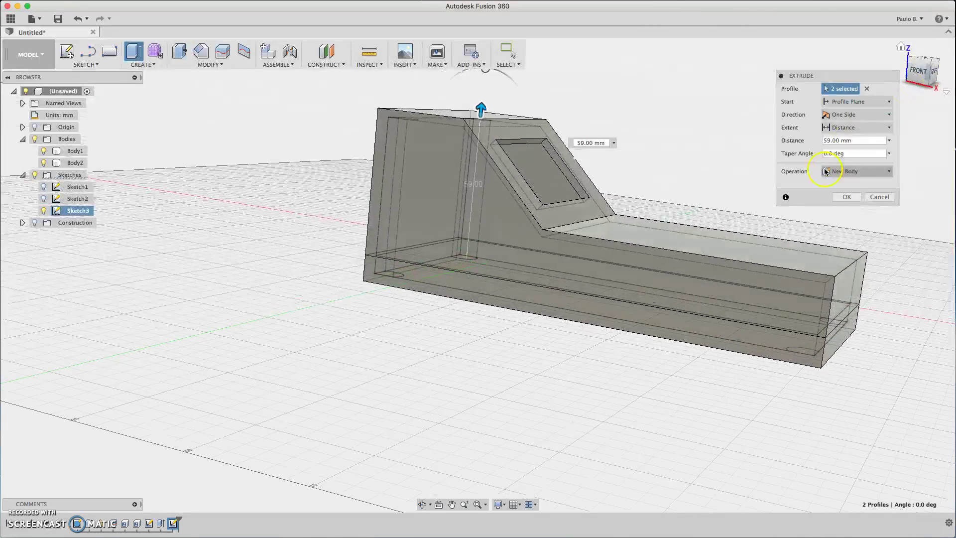
{"action": "left_click", "coordinate": [847, 198]}
{"action": "left_click", "coordinate": [540, 199]}
{"action": "left_click", "coordinate": [331, 185]}
{"action": "left_click", "coordinate": [374, 153]}
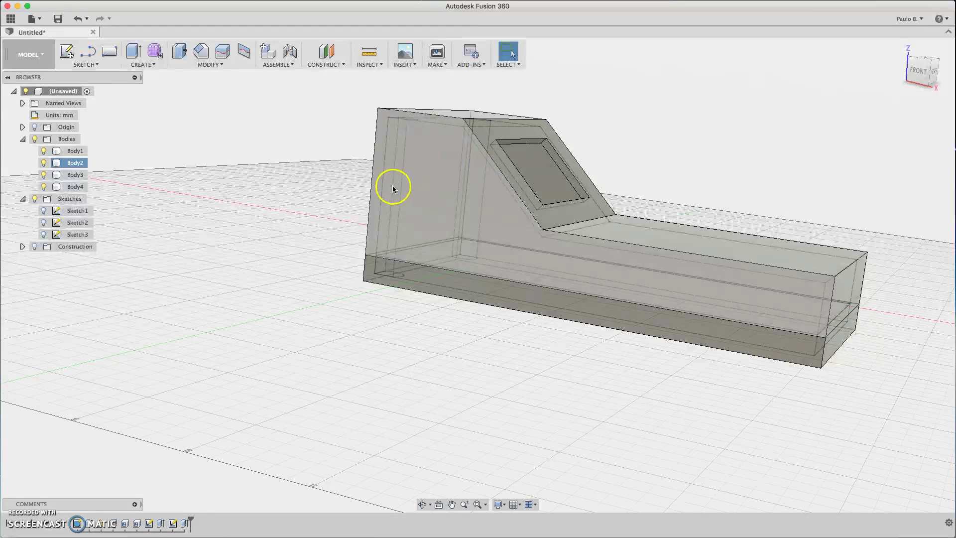
{"action": "left_click", "coordinate": [500, 292]}
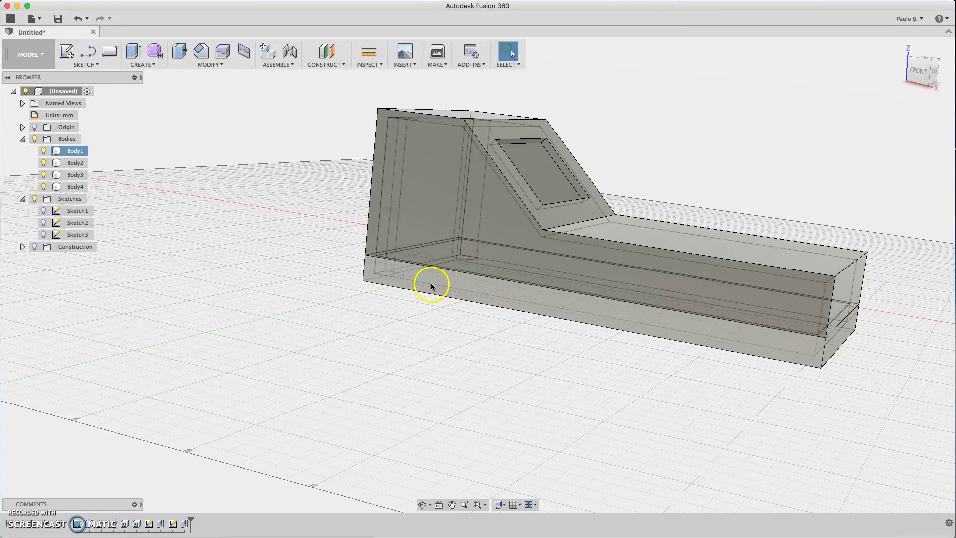
{"action": "left_click", "coordinate": [724, 279]}
{"action": "left_click", "coordinate": [873, 294]}
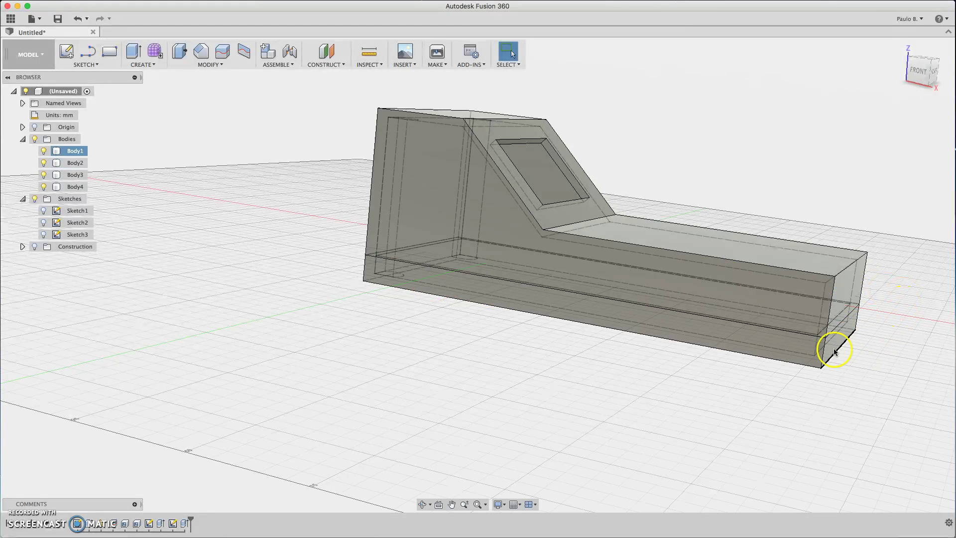
Show Sketch3 and start an extrusion of the two corner circle profiles under the low section.
{"action": "mouse_move", "coordinate": [919, 73]}
{"action": "left_mouse_down"}
{"action": "mouse_move", "coordinate": [928, 73]}
{"action": "mouse_move", "coordinate": [921, 33]}
{"action": "mouse_move", "coordinate": [916, 122]}
{"action": "mouse_move", "coordinate": [887, 154]}
{"action": "left_mouse_up"}
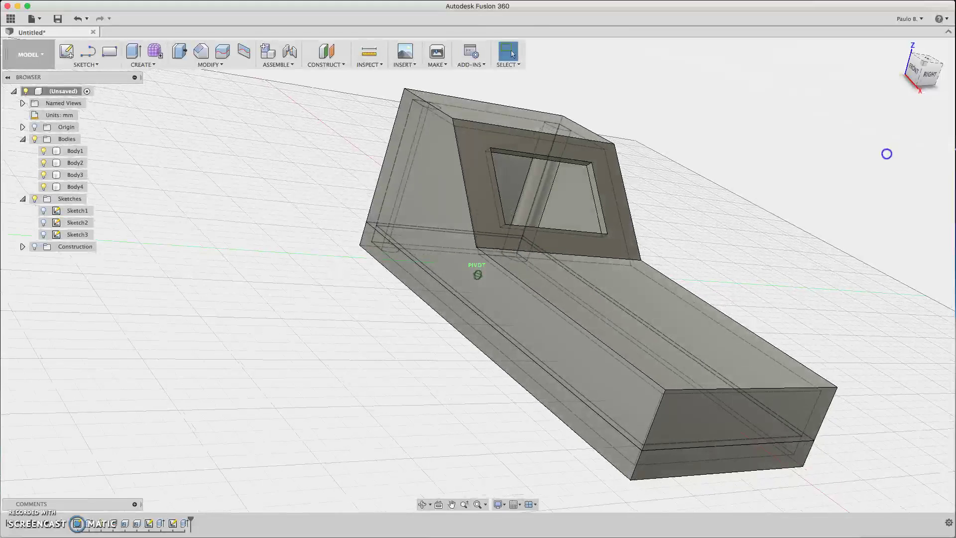
{"action": "left_click", "coordinate": [43, 235]}
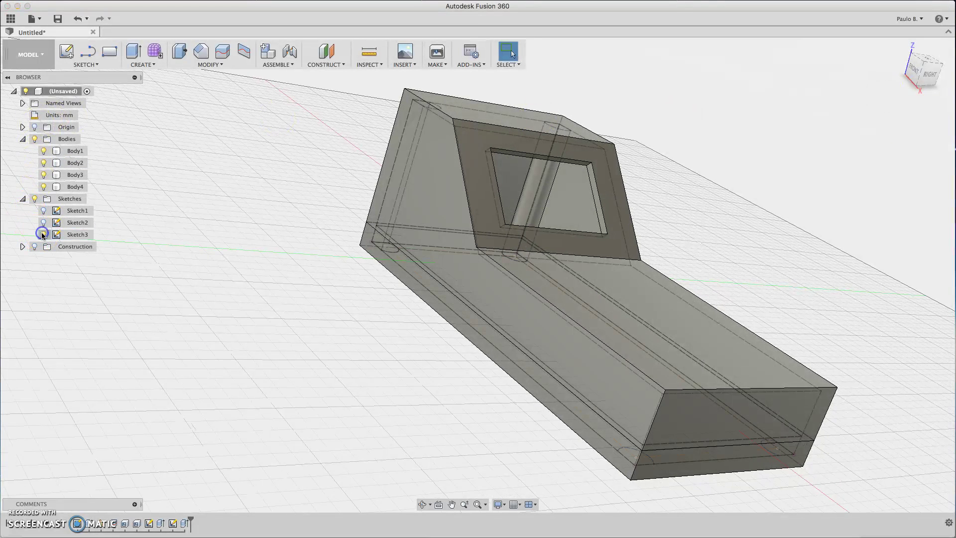
{"action": "left_click", "coordinate": [626, 453]}
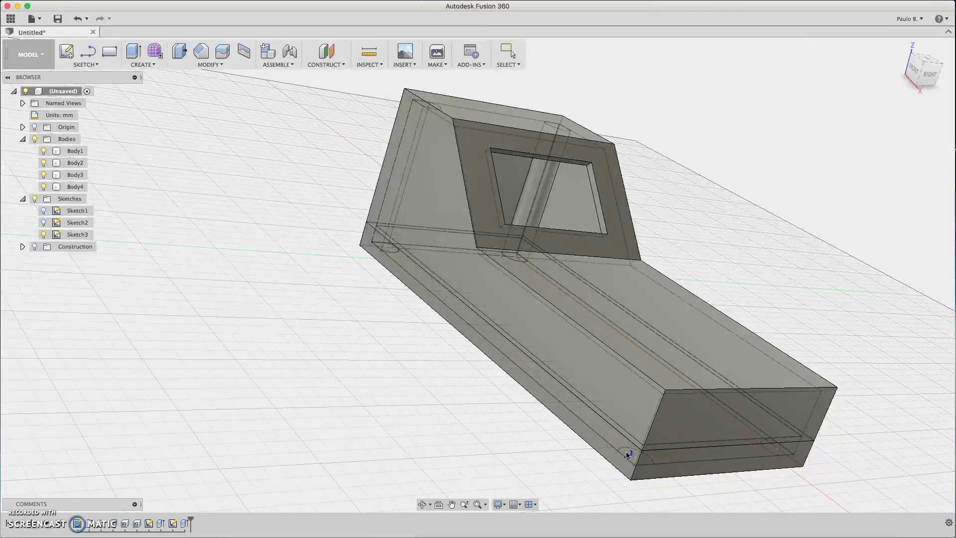
{"action": "key", "text": "e"}
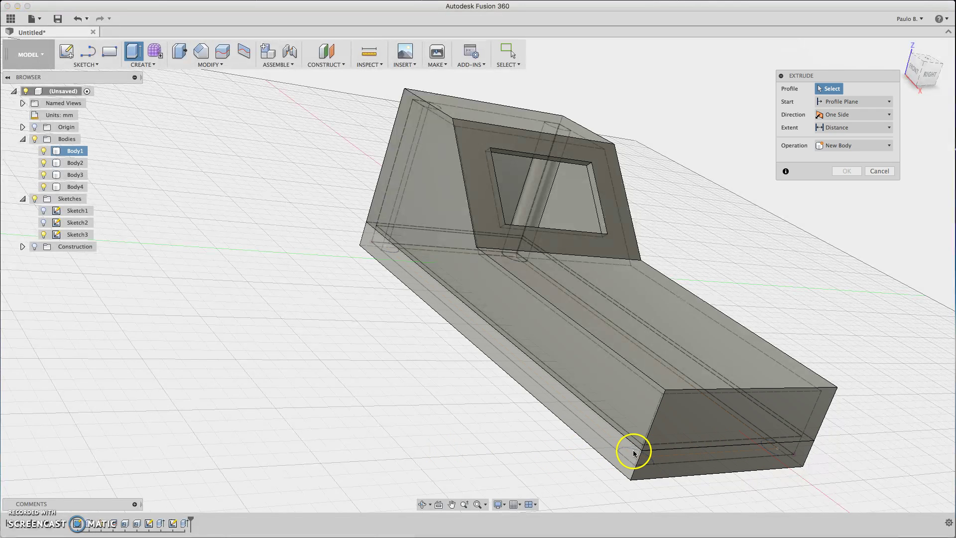
{"action": "left_click", "coordinate": [626, 451]}
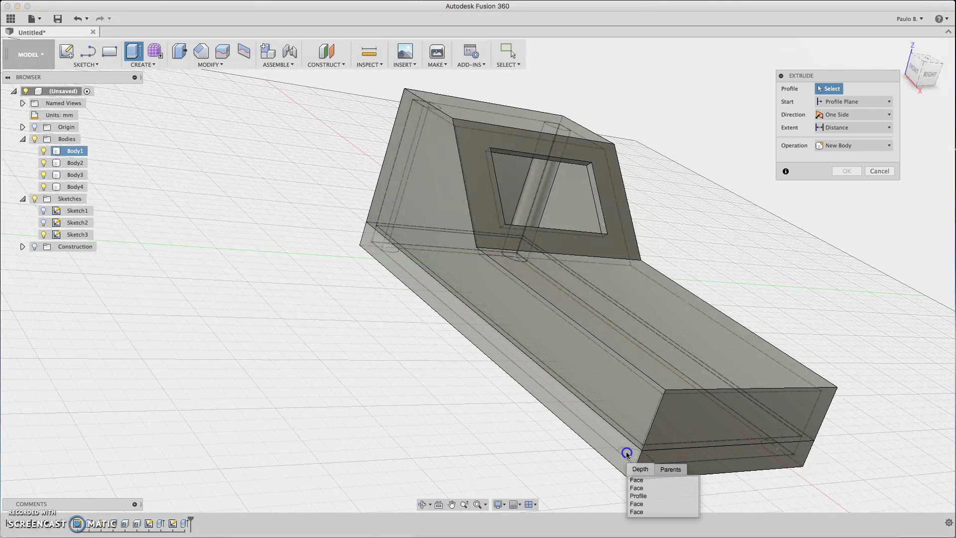
{"action": "left_click", "coordinate": [638, 496]}
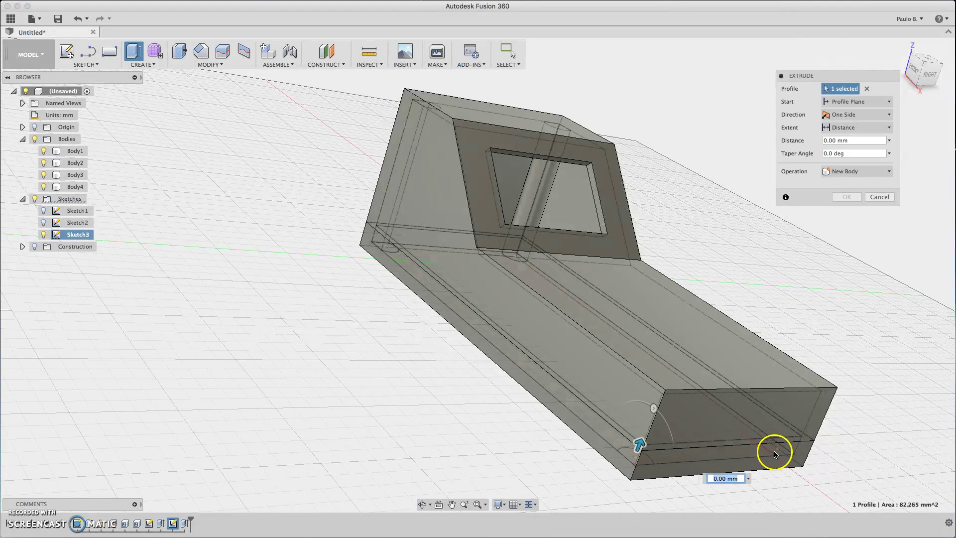
{"action": "left_click", "coordinate": [775, 454]}
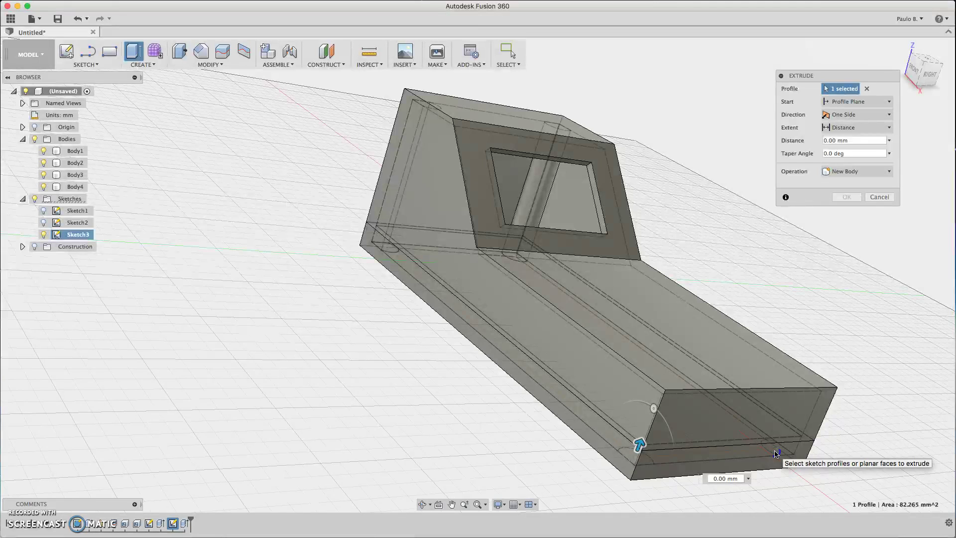
{"action": "left_click", "coordinate": [683, 454]}
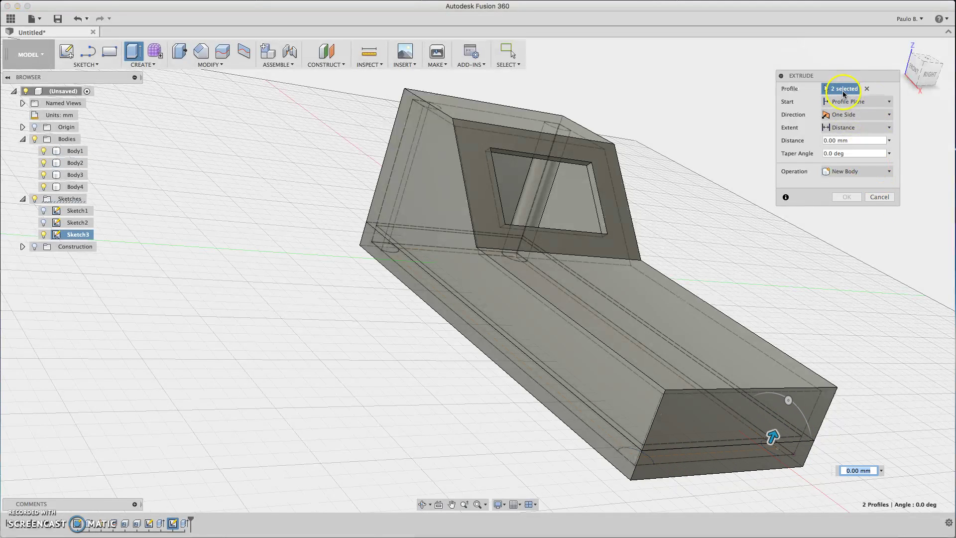
Extrude the two selected corner profiles 24 mm upwards as new bodies.
{"action": "left_click_drag", "start_coordinate": [910, 74], "coordinate": [932, 81]}
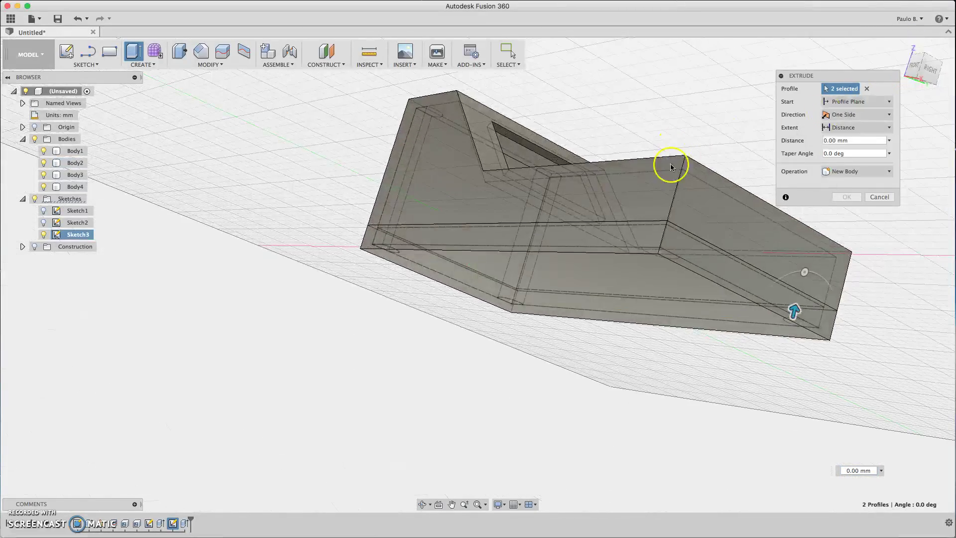
{"action": "left_click", "coordinate": [668, 192]}
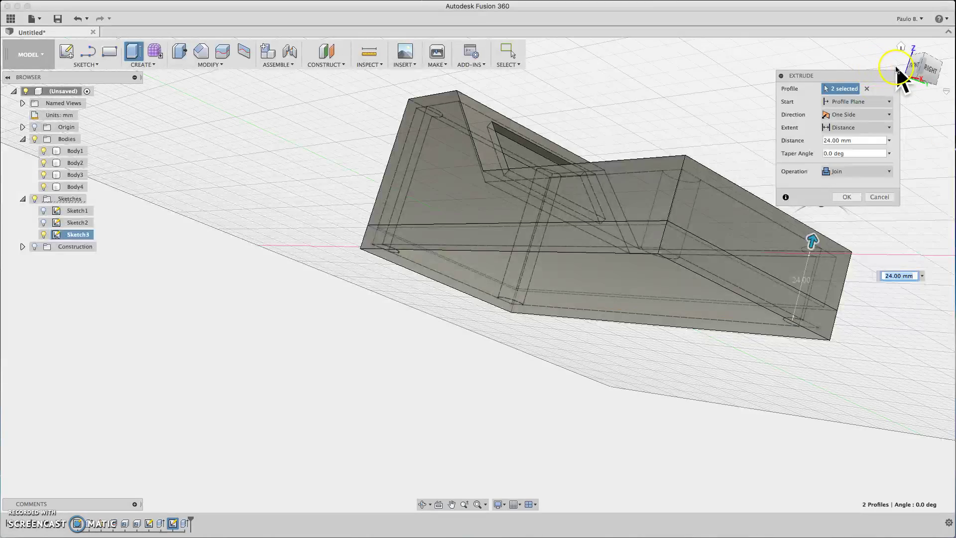
{"action": "left_click", "coordinate": [849, 171]}
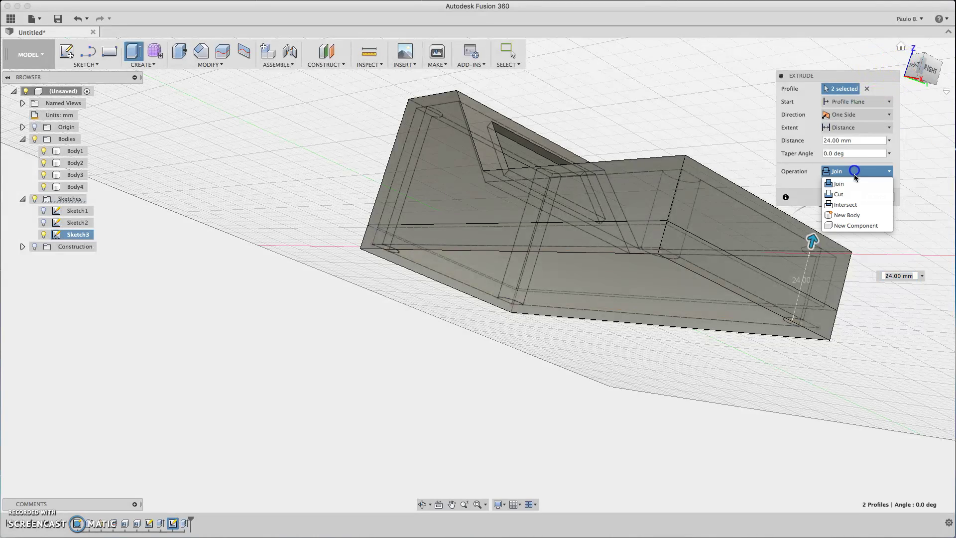
{"action": "left_click", "coordinate": [847, 215]}
{"action": "mouse_move", "coordinate": [923, 77]}
{"action": "left_mouse_down"}
{"action": "mouse_move", "coordinate": [848, 298]}
{"action": "mouse_move", "coordinate": [933, 81]}
{"action": "mouse_move", "coordinate": [939, 89]}
{"action": "left_mouse_up"}
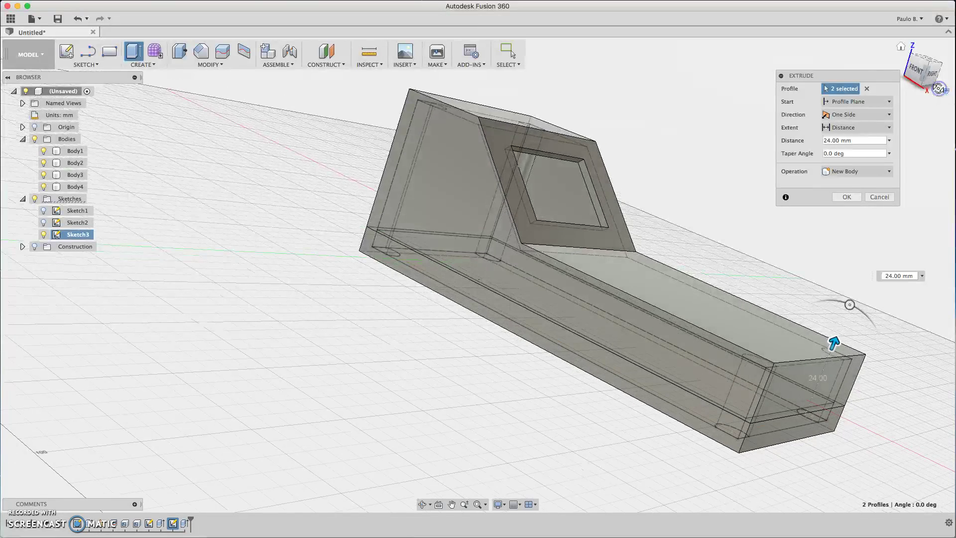
{"action": "left_click", "coordinate": [860, 175]}
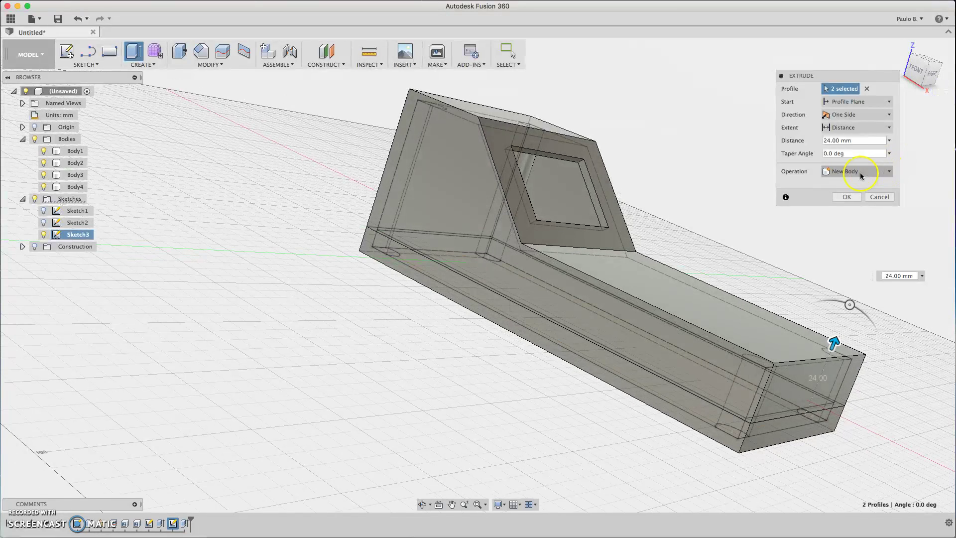
{"action": "left_click", "coordinate": [847, 197]}
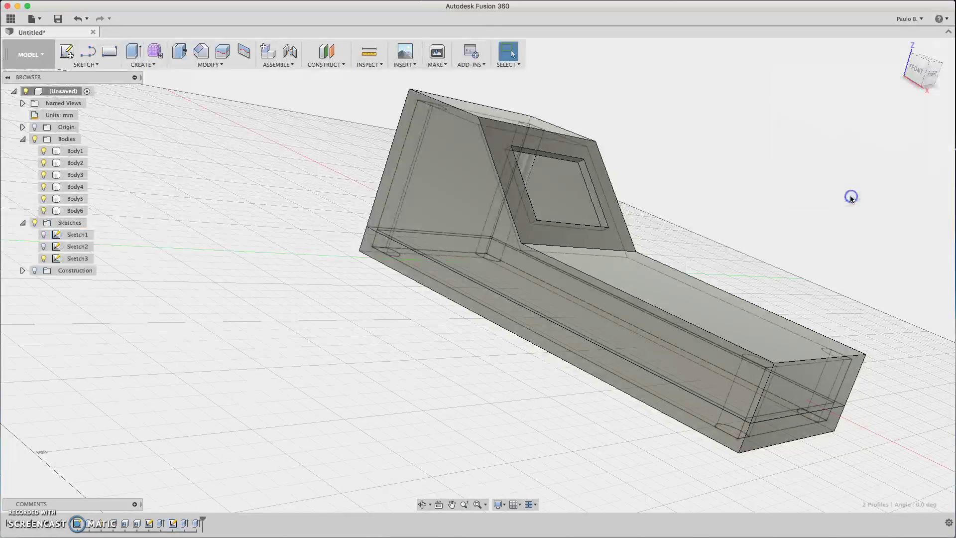
Hide Body1 and Body2 and show the construction plane, leaving the four corner posts in view.
{"action": "left_click", "coordinate": [44, 151]}
{"action": "left_click", "coordinate": [44, 163]}
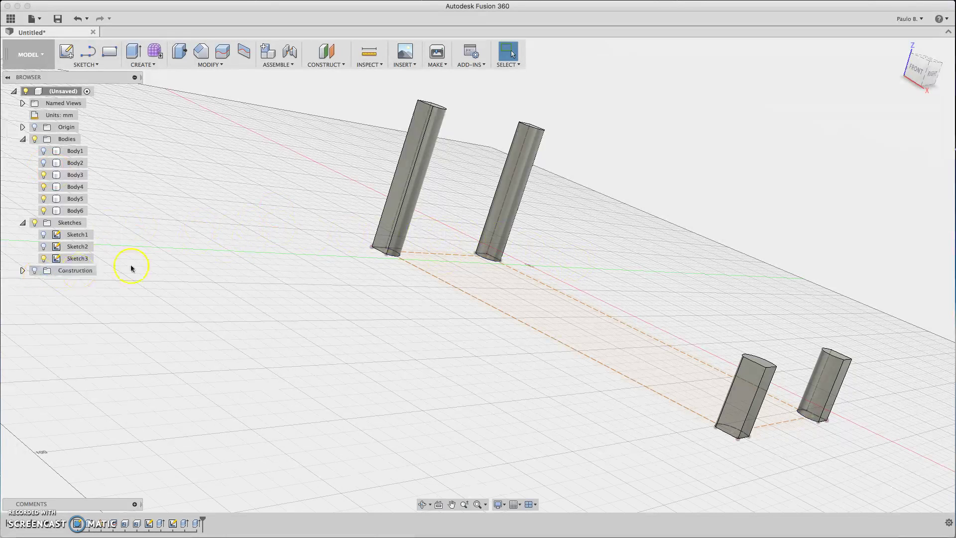
{"action": "left_click", "coordinate": [33, 271]}
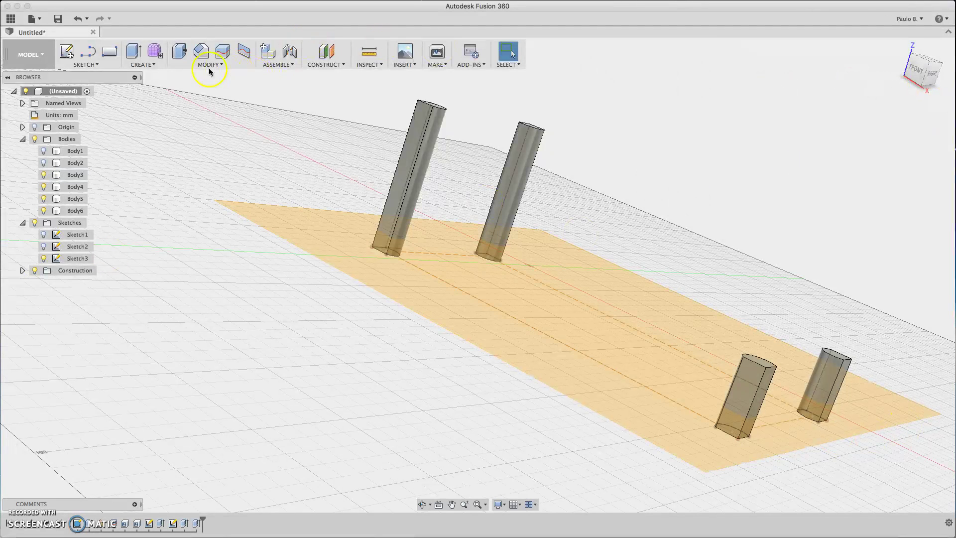
Split all four corner posts into upper and lower pieces, using the horizontal construction plane as the splitting tool.
{"action": "left_click", "coordinate": [214, 65]}
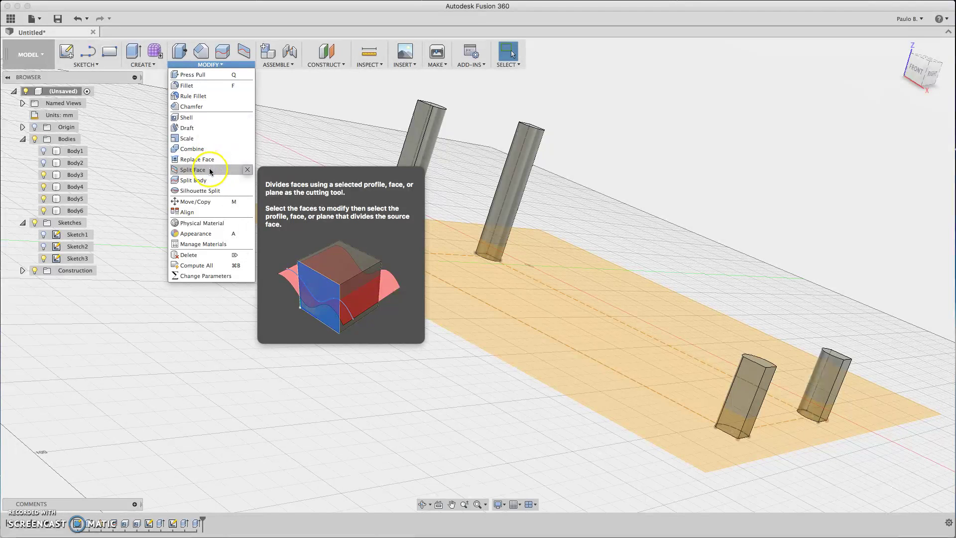
{"action": "left_click", "coordinate": [209, 180]}
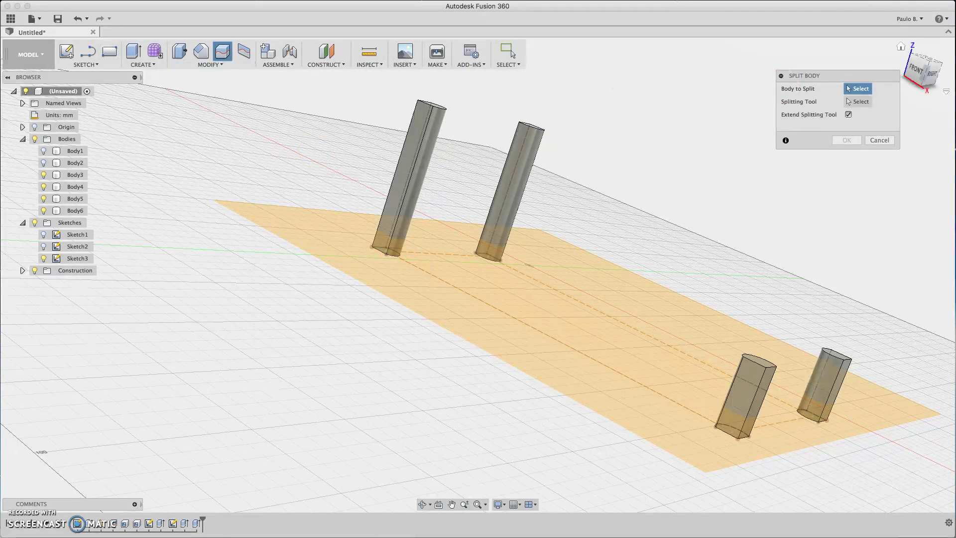
{"action": "left_click", "coordinate": [412, 150]}
{"action": "left_click", "coordinate": [529, 159]}
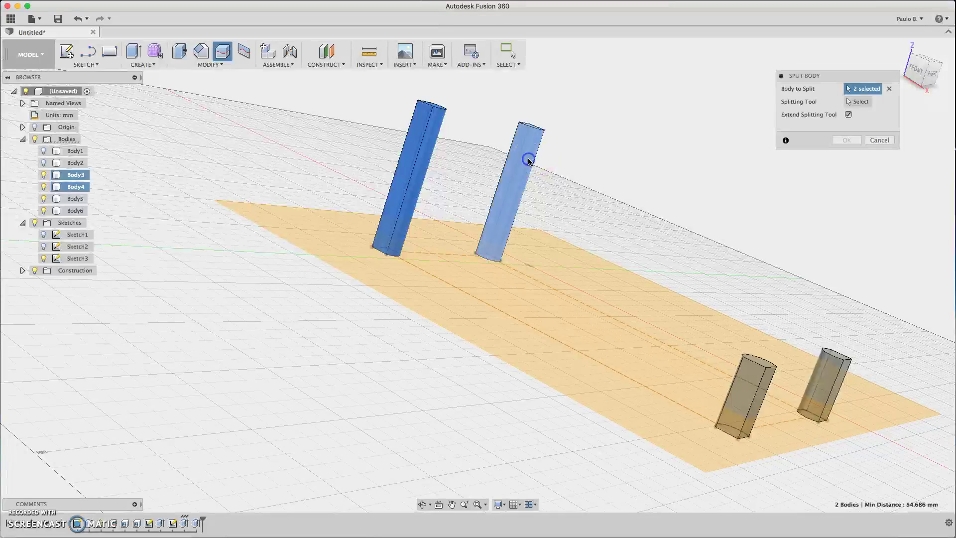
{"action": "left_click", "coordinate": [752, 389]}
{"action": "left_click", "coordinate": [824, 384]}
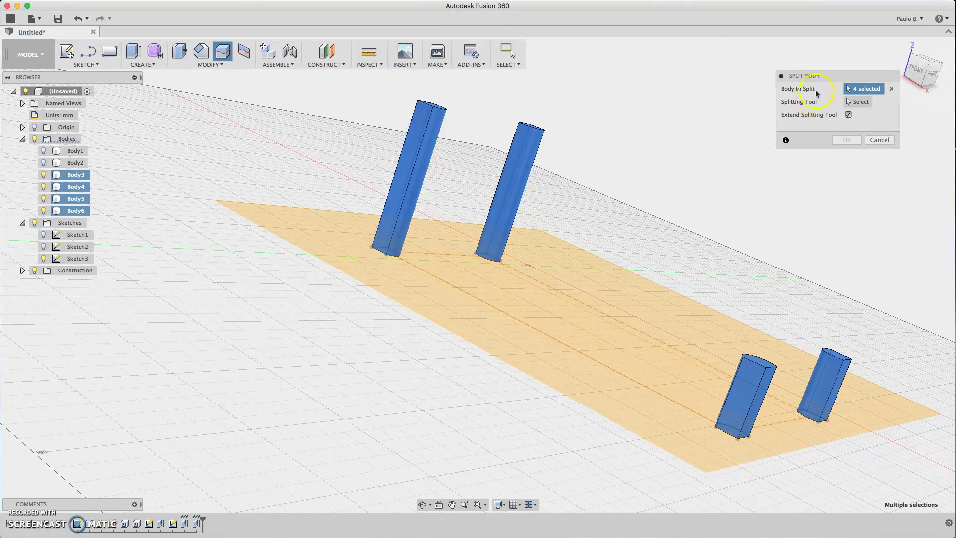
{"action": "left_click_drag", "start_coordinate": [921, 61], "coordinate": [932, 64]}
{"action": "left_click", "coordinate": [823, 131]}
{"action": "left_click", "coordinate": [854, 103]}
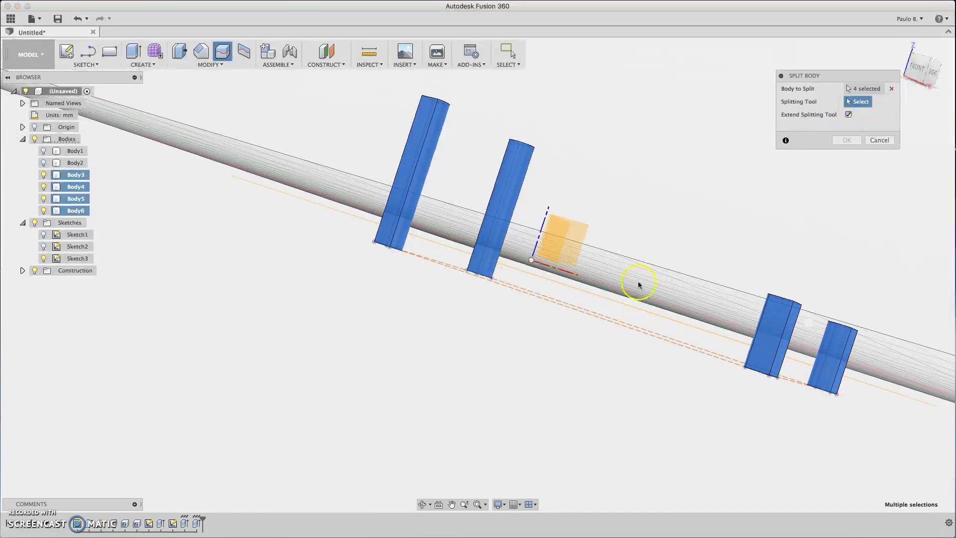
{"action": "left_click_drag", "start_coordinate": [917, 71], "coordinate": [916, 90]}
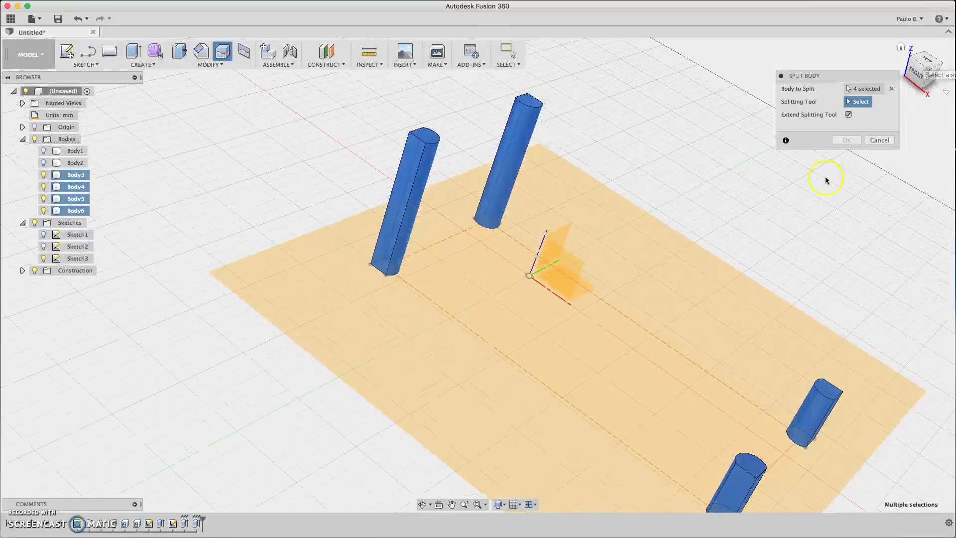
{"action": "left_click", "coordinate": [711, 281]}
{"action": "left_click", "coordinate": [848, 139]}
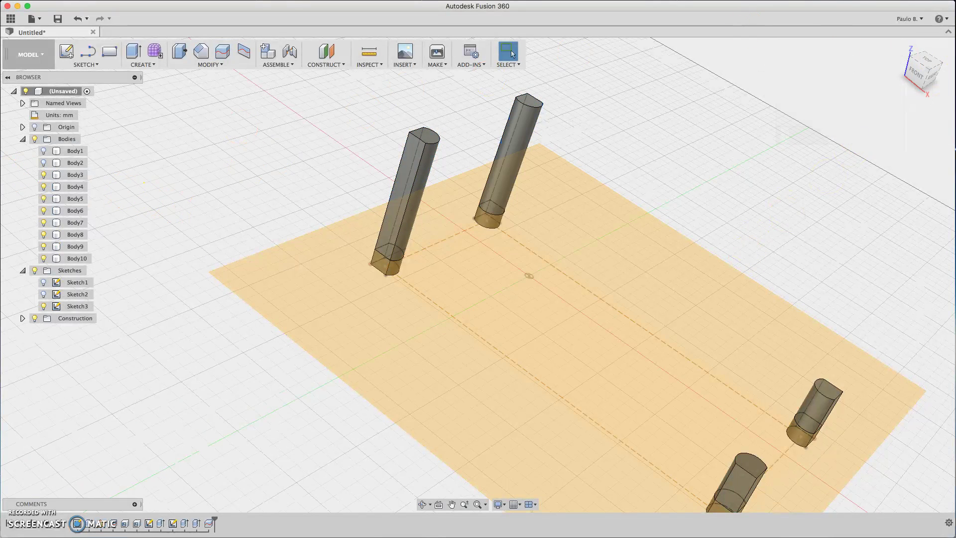
Hide the construction plane and show the tray, Body1, together with the split posts.
{"action": "mouse_move", "coordinate": [921, 79]}
{"action": "left_mouse_down"}
{"action": "mouse_move", "coordinate": [921, 58]}
{"action": "mouse_move", "coordinate": [920, 71]}
{"action": "left_mouse_up"}
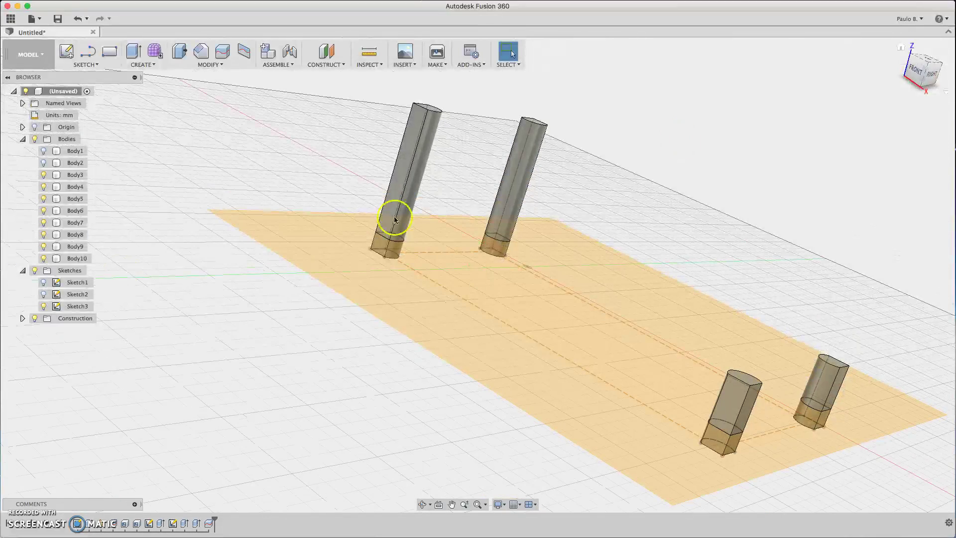
{"action": "left_click", "coordinate": [35, 318]}
{"action": "left_click_drag", "start_coordinate": [910, 74], "coordinate": [918, 65]}
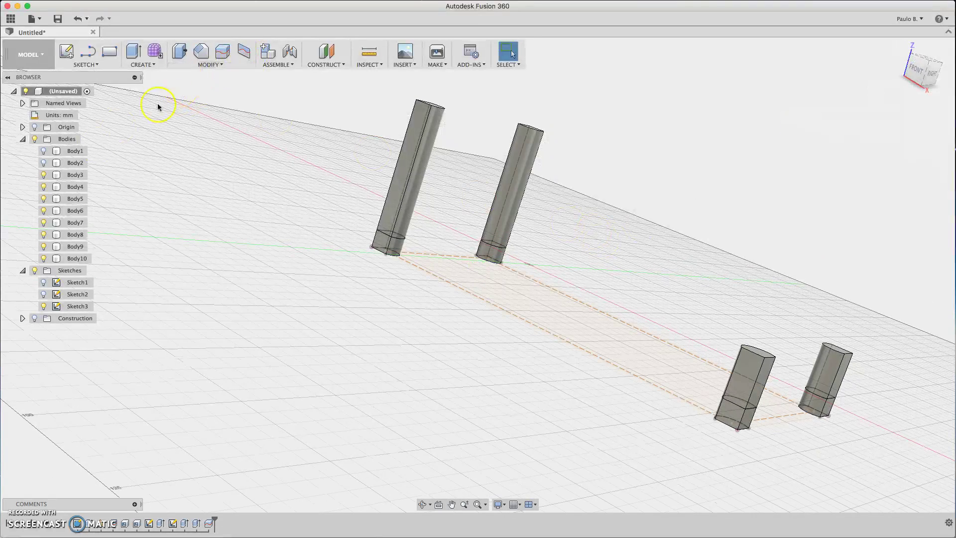
{"action": "left_click", "coordinate": [44, 162]}
{"action": "left_click", "coordinate": [44, 163]}
{"action": "left_click", "coordinate": [43, 150]}
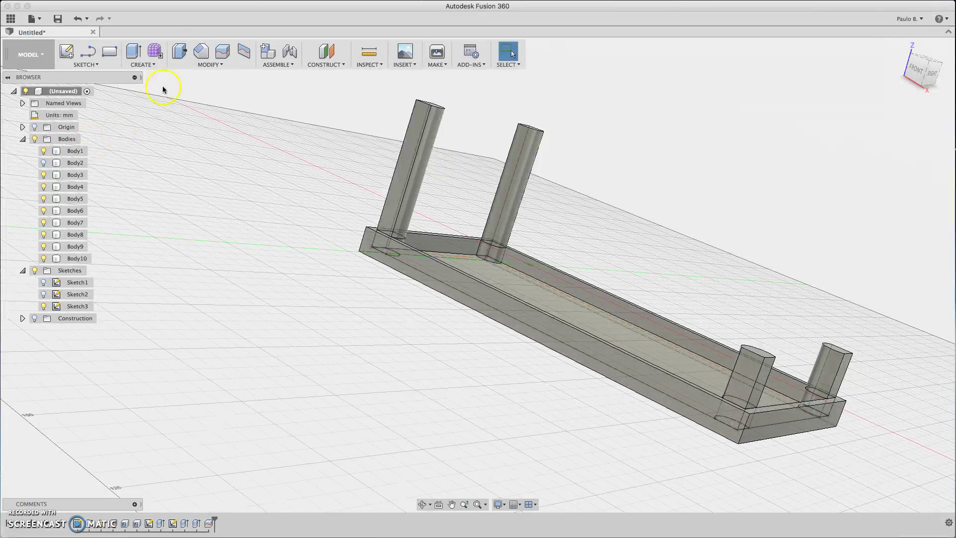
Combine the tray, Body1, with the four lower post pieces using the Join operation.
{"action": "left_click", "coordinate": [210, 64]}
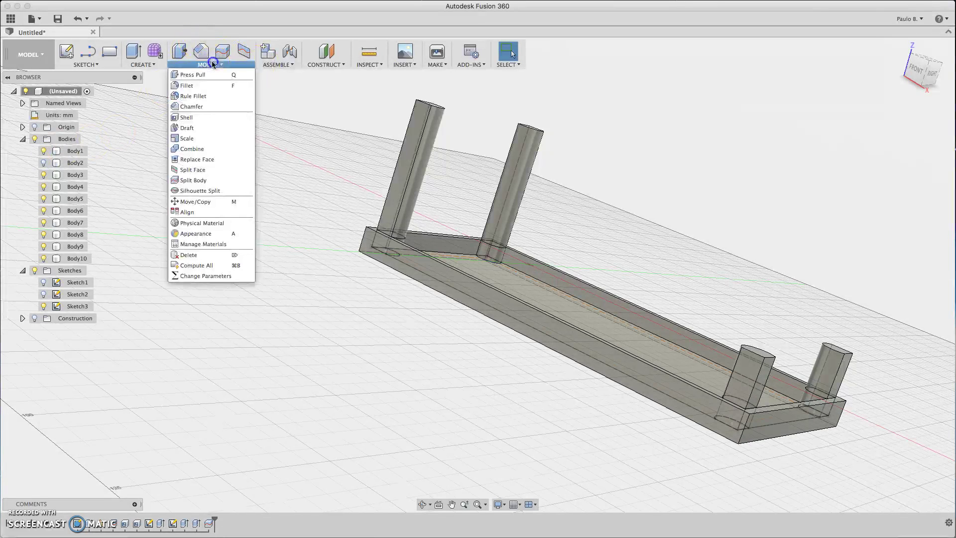
{"action": "left_click", "coordinate": [191, 149]}
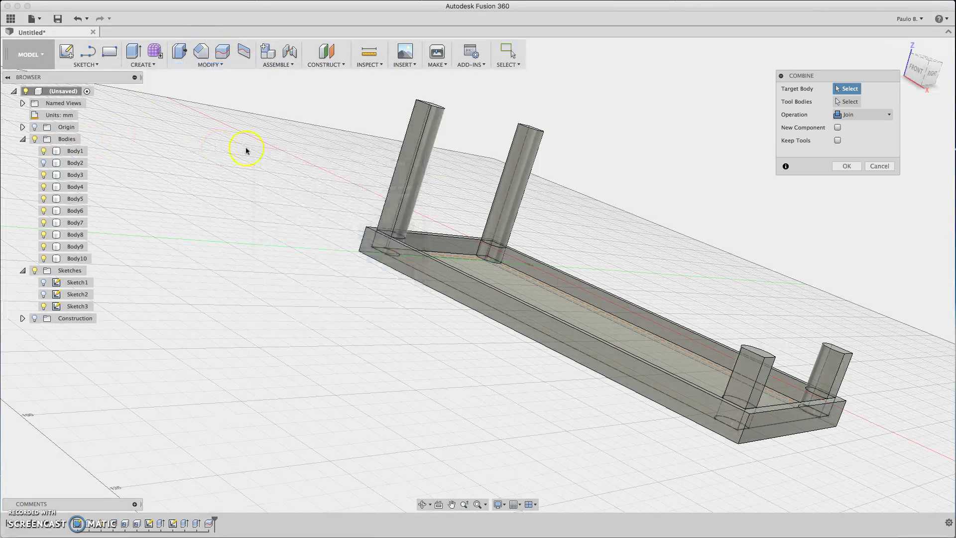
{"action": "left_click", "coordinate": [454, 279]}
{"action": "left_click", "coordinate": [488, 248]}
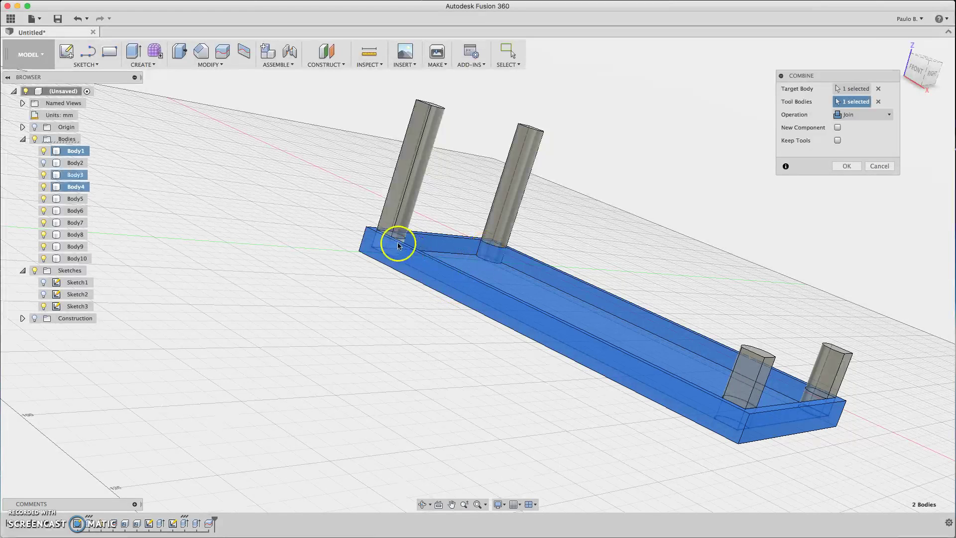
{"action": "left_click", "coordinate": [769, 391]}
{"action": "left_click", "coordinate": [807, 407]}
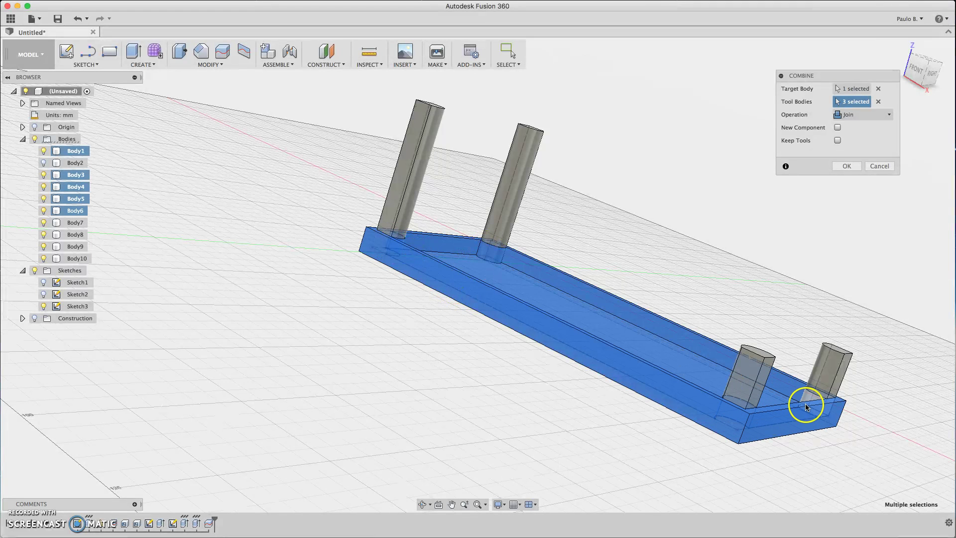
{"action": "left_click", "coordinate": [807, 402]}
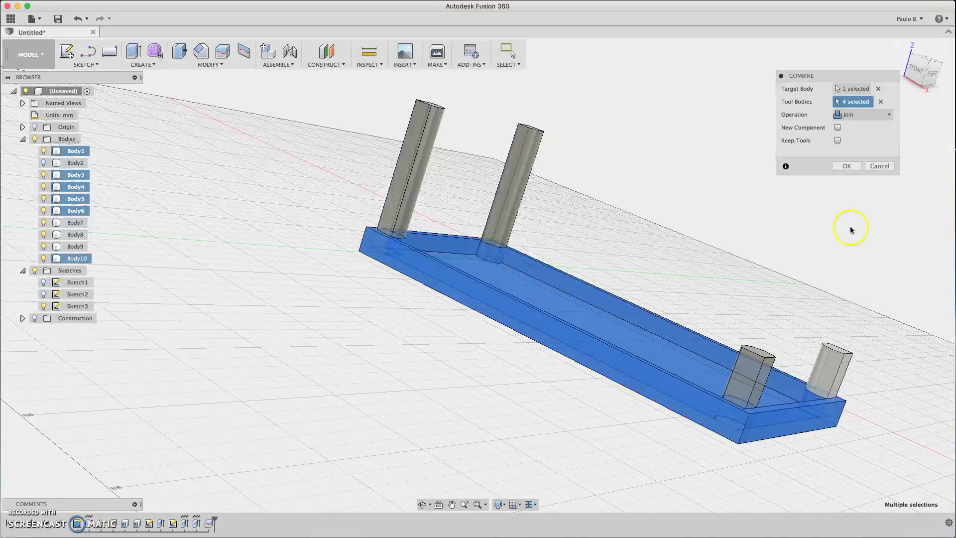
{"action": "left_click", "coordinate": [849, 165]}
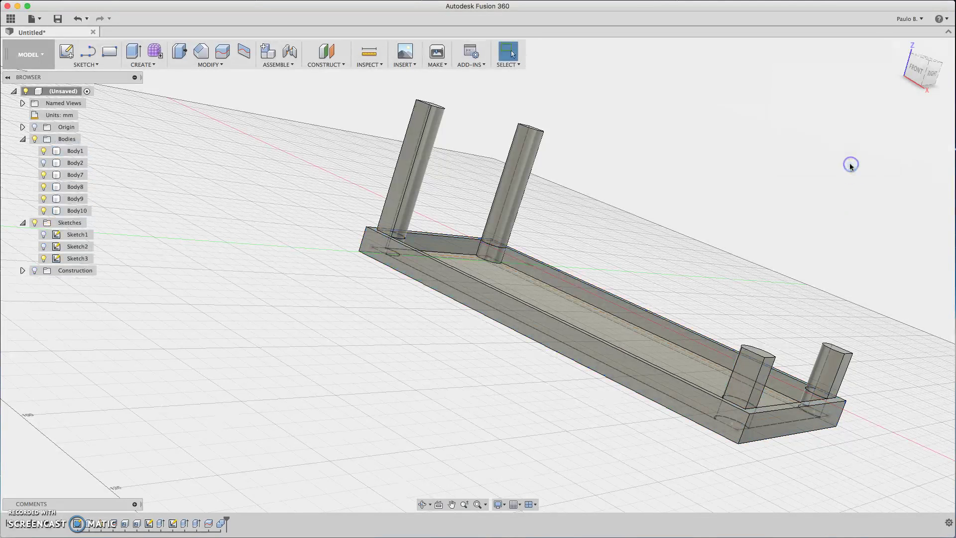
Hide the tray, Body1, and show the cover, Body2, together with the upper post pieces.
{"action": "left_click", "coordinate": [44, 162]}
{"action": "left_click", "coordinate": [44, 151]}
{"action": "left_click", "coordinate": [43, 163]}
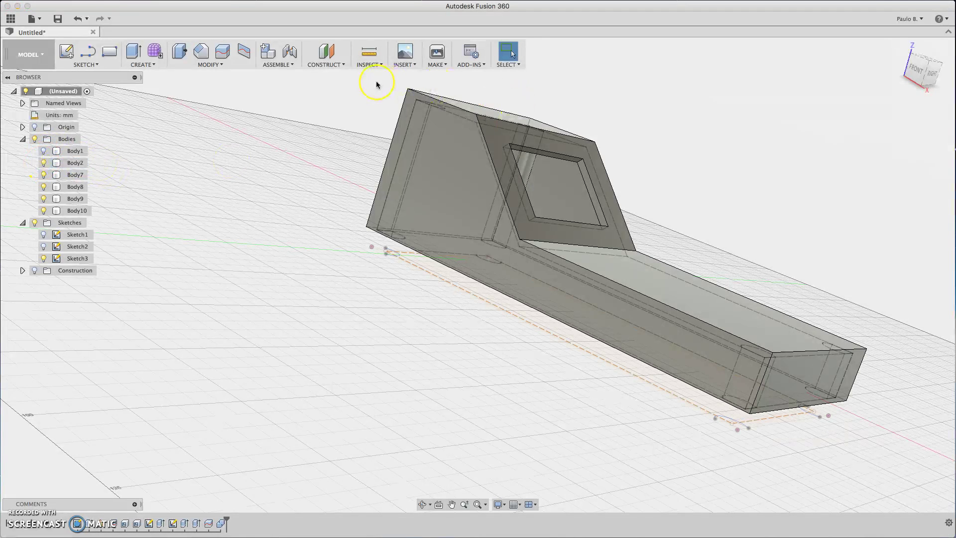
Combine the cover, Body2, with the four upper post pieces using the Join operation.
{"action": "mouse_move", "coordinate": [377, 79]}
{"action": "left_mouse_down"}
{"action": "mouse_move", "coordinate": [655, 277]}
{"action": "mouse_move", "coordinate": [856, 452]}
{"action": "mouse_move", "coordinate": [878, 460]}
{"action": "mouse_move", "coordinate": [550, 159]}
{"action": "mouse_move", "coordinate": [343, 40]}
{"action": "mouse_move", "coordinate": [327, 79]}
{"action": "left_mouse_up"}
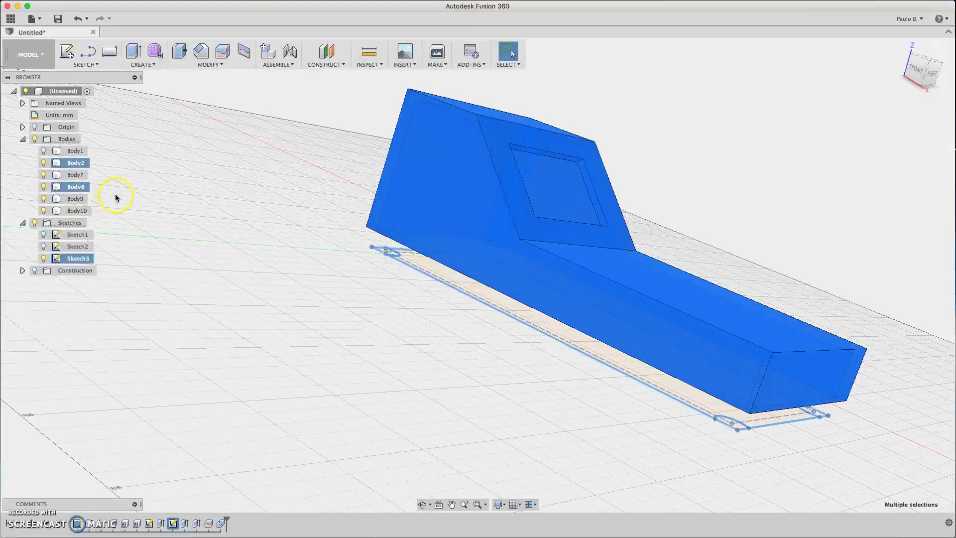
{"action": "left_click", "coordinate": [75, 163]}
{"action": "left_click", "coordinate": [83, 211], "text": "super"}
{"action": "left_click", "coordinate": [83, 168], "text": "shift"}
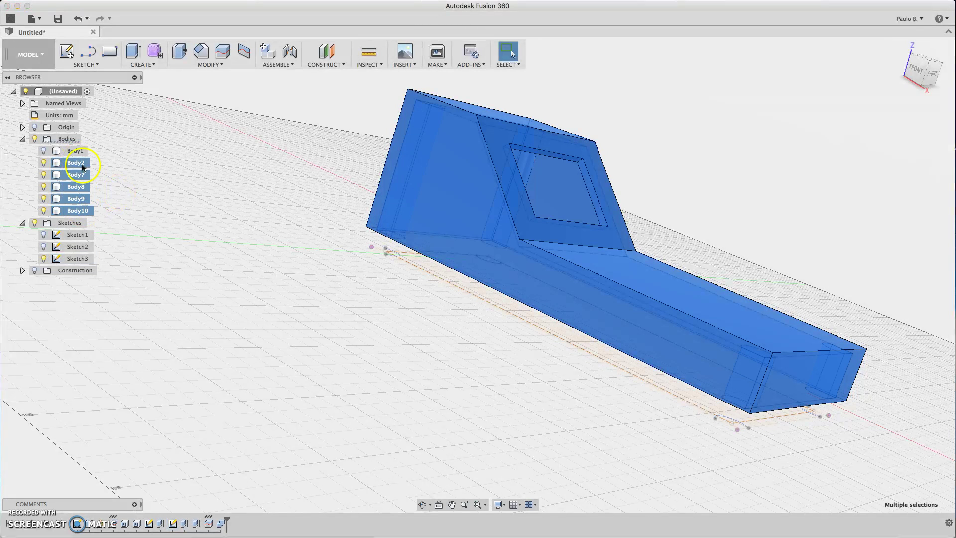
{"action": "left_click", "coordinate": [222, 64]}
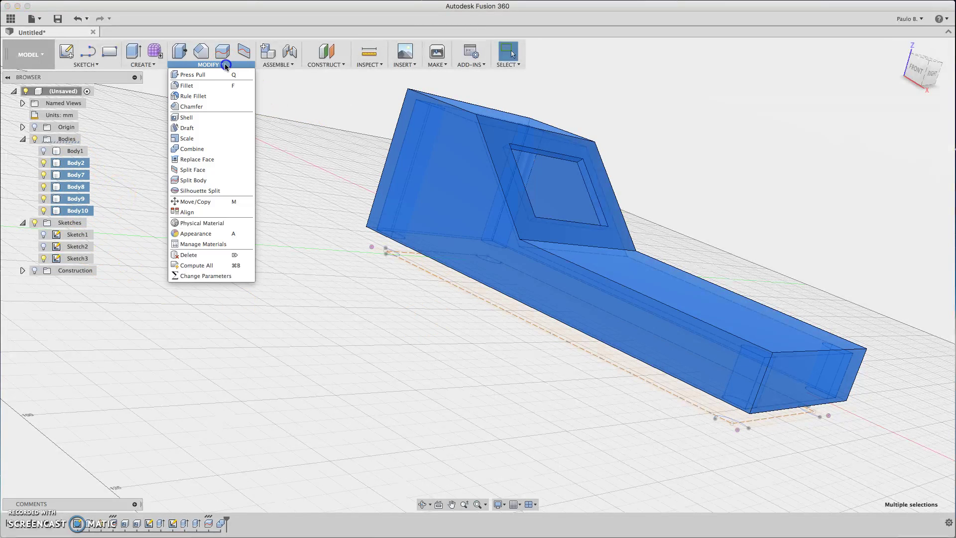
{"action": "left_click", "coordinate": [191, 148]}
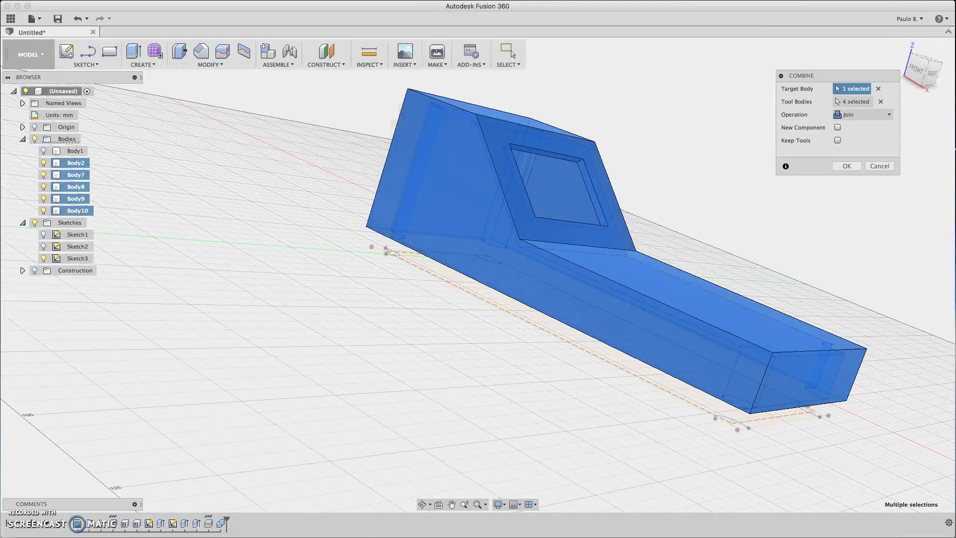
{"action": "left_click", "coordinate": [847, 168]}
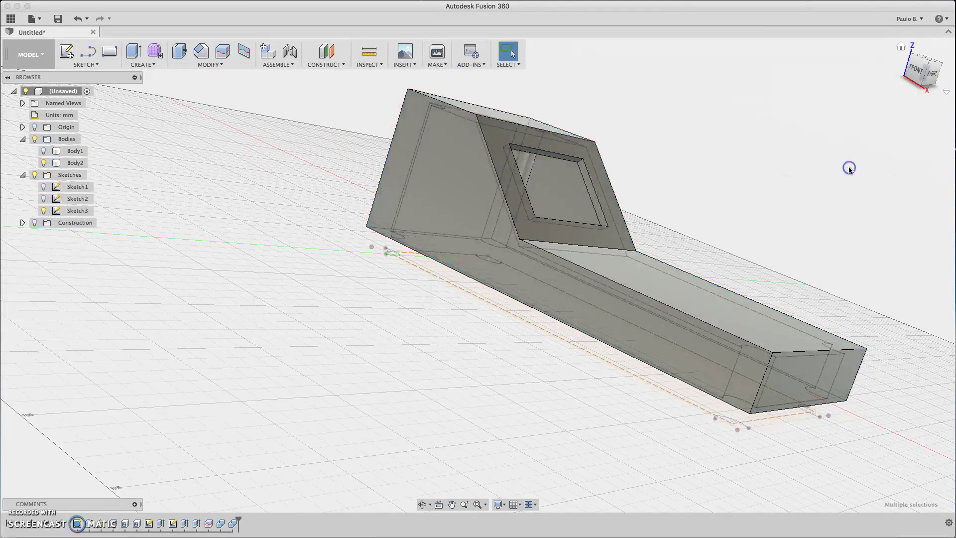
Inspect the joined posts inside the cover, show the tray, Body1, again, and face the enclosure's underside.
{"action": "mouse_move", "coordinate": [921, 75]}
{"action": "left_mouse_down"}
{"action": "mouse_move", "coordinate": [938, 23]}
{"action": "mouse_move", "coordinate": [929, 85]}
{"action": "left_mouse_up"}
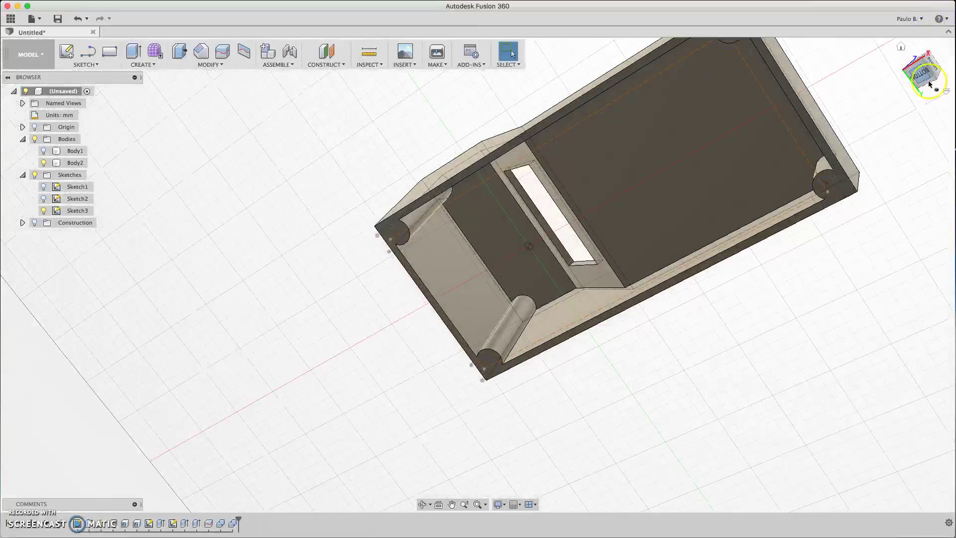
{"action": "left_click", "coordinate": [919, 73]}
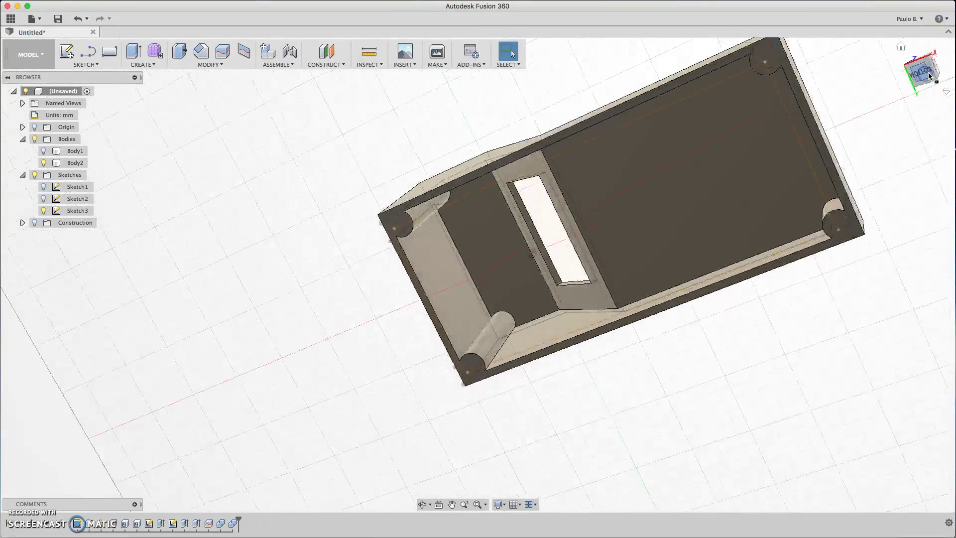
{"action": "left_click_drag", "start_coordinate": [920, 69], "coordinate": [920, 127]}
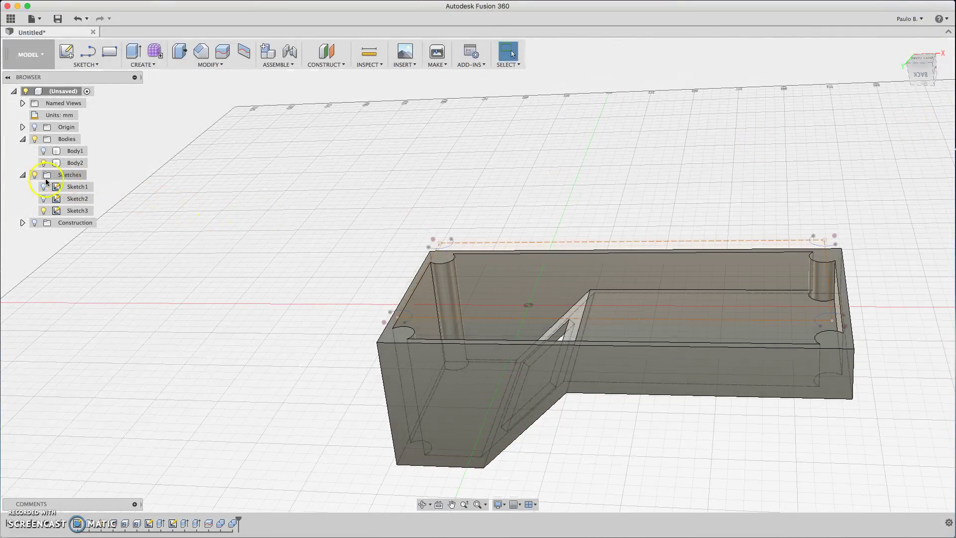
{"action": "left_click", "coordinate": [43, 151]}
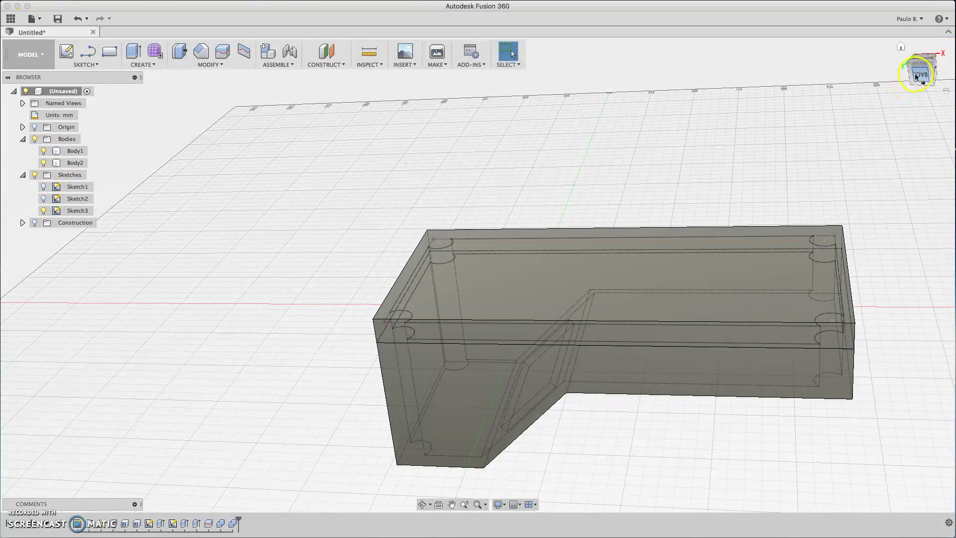
{"action": "left_click_drag", "start_coordinate": [916, 76], "coordinate": [921, 83]}
{"action": "left_click", "coordinate": [924, 66]}
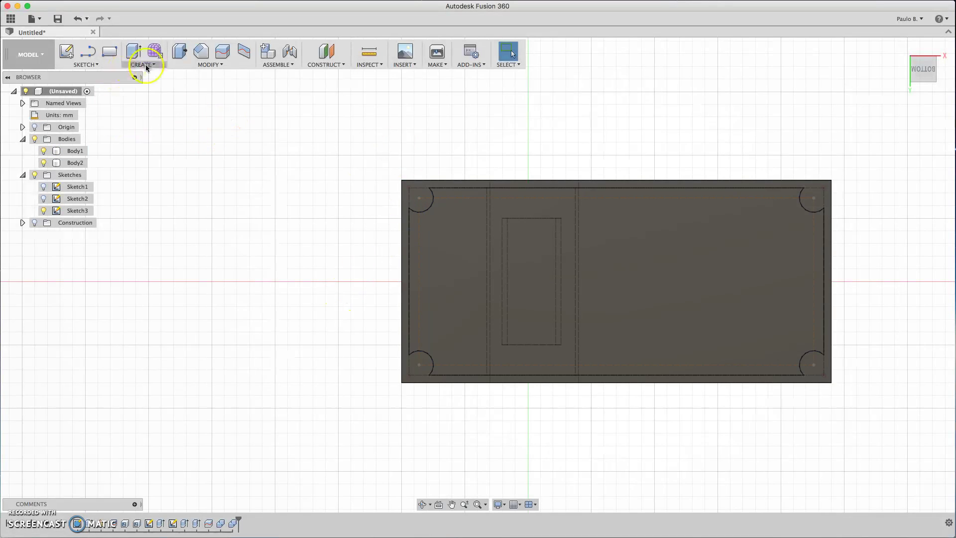
Place a counterbore hole at one corner post's sketch point, with a 3 mm diameter and a 6 mm counterbore diameter.
{"action": "left_click", "coordinate": [205, 64]}
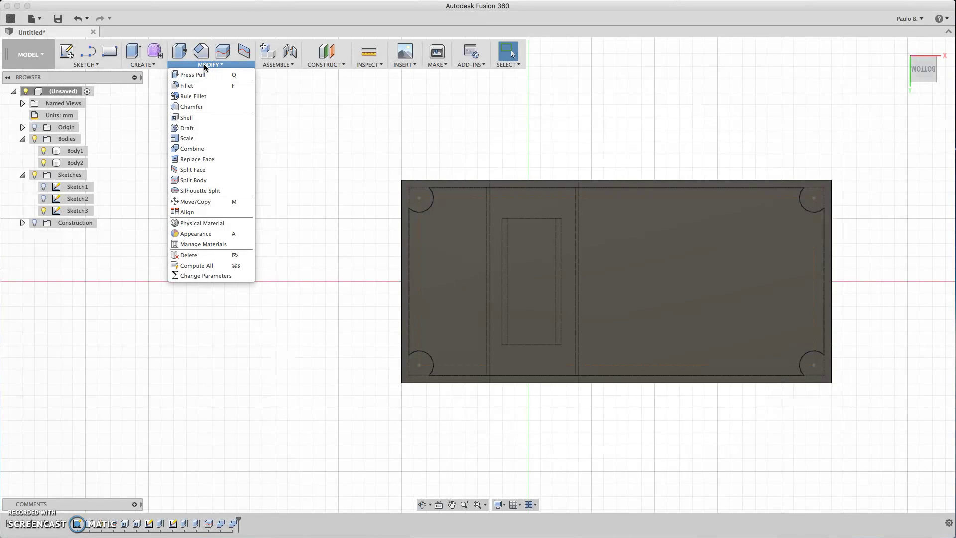
{"action": "mouse_move", "coordinate": [140, 66]}
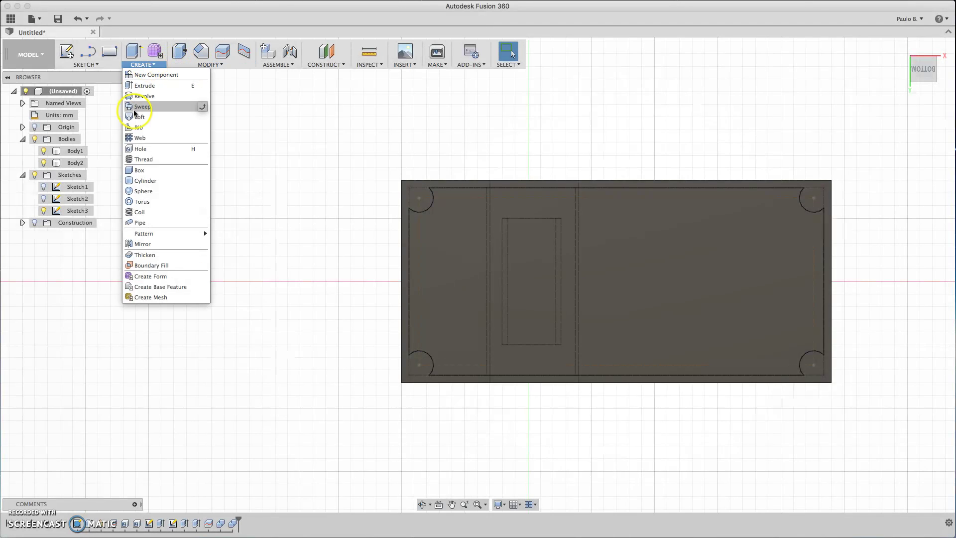
{"action": "left_click", "coordinate": [146, 149]}
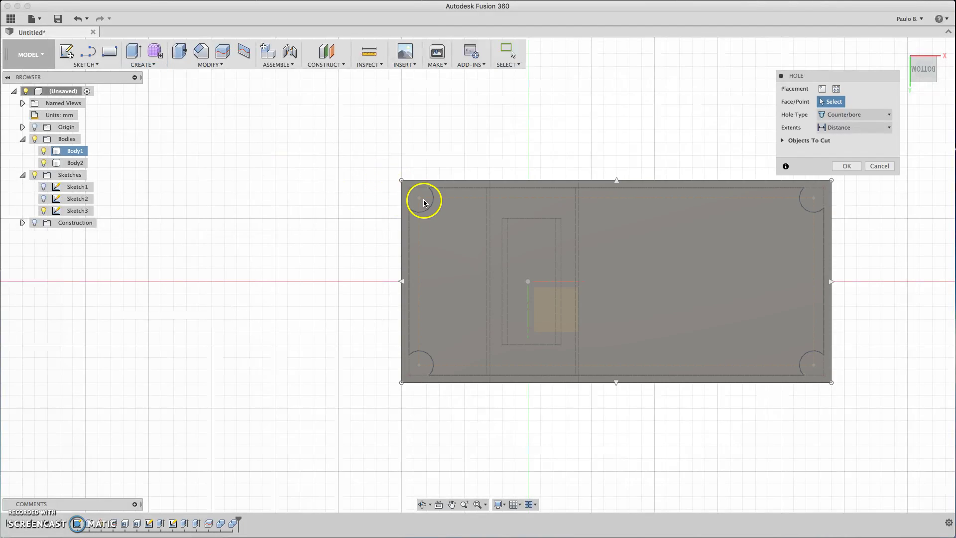
{"action": "left_click", "coordinate": [420, 201]}
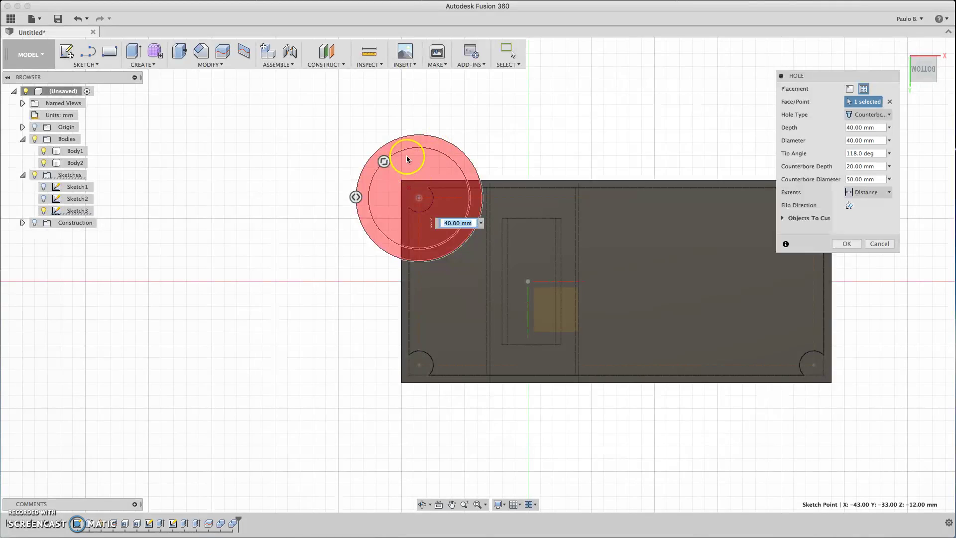
{"action": "left_click_drag", "start_coordinate": [383, 160], "coordinate": [408, 194]}
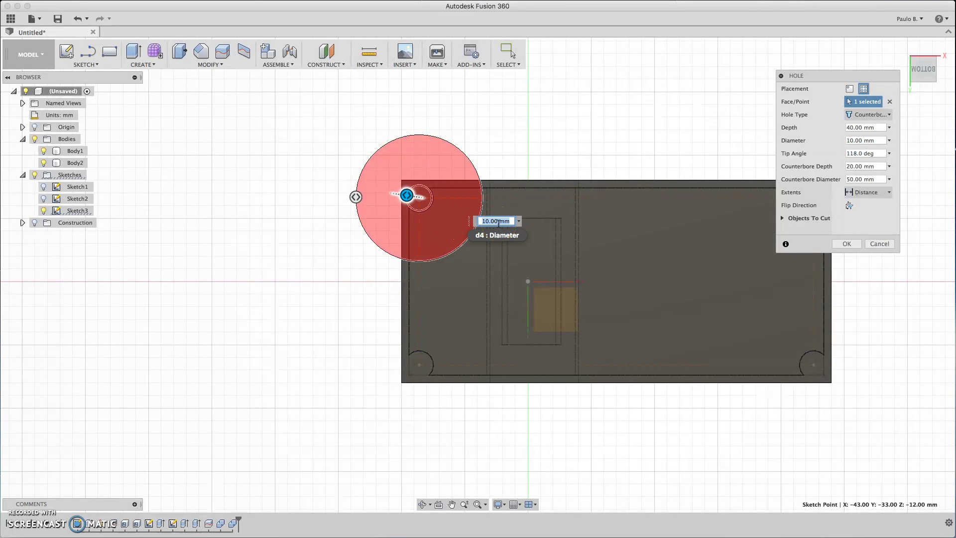
{"action": "type", "text": "3"}
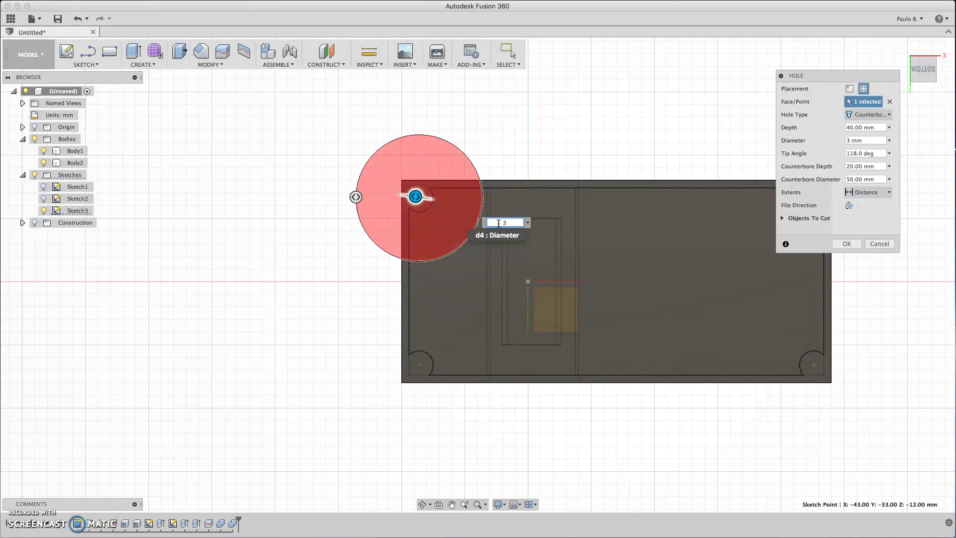
{"action": "left_click_drag", "start_coordinate": [356, 197], "coordinate": [402, 200]}
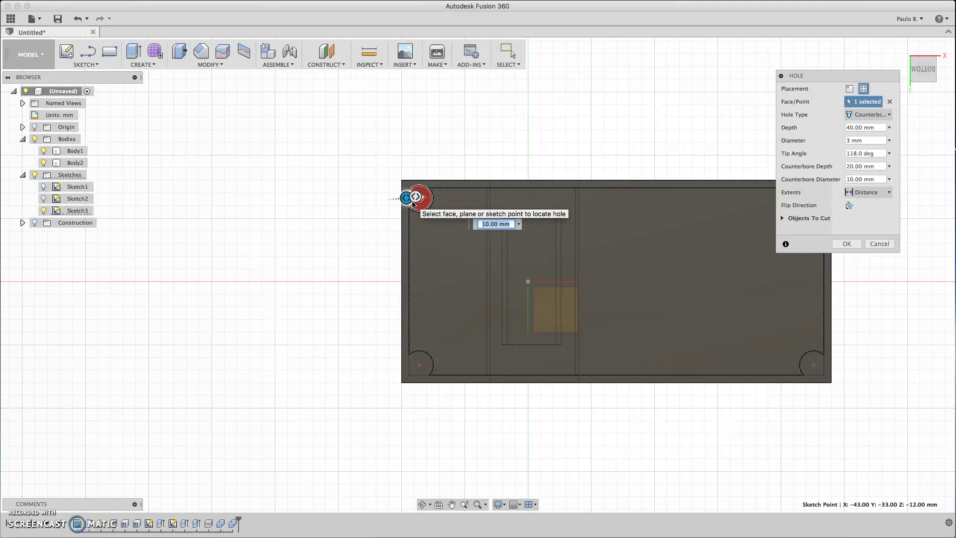
{"action": "type", "text": "6"}
{"action": "key", "text": "Return"}
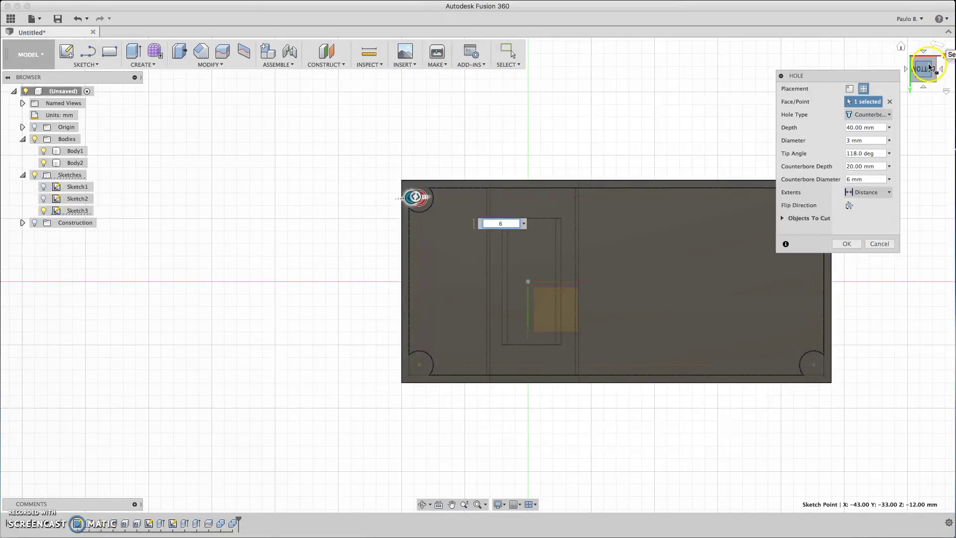
Set the hole's counterbore depth to 15 mm.
{"action": "left_click", "coordinate": [911, 39]}
{"action": "mouse_move", "coordinate": [910, 39]}
{"action": "left_mouse_down"}
{"action": "mouse_move", "coordinate": [917, 6]}
{"action": "mouse_move", "coordinate": [916, 15]}
{"action": "left_mouse_up"}
{"action": "mouse_move", "coordinate": [407, 194]}
{"action": "left_mouse_down"}
{"action": "mouse_move", "coordinate": [426, 243]}
{"action": "mouse_move", "coordinate": [420, 193]}
{"action": "left_mouse_up"}
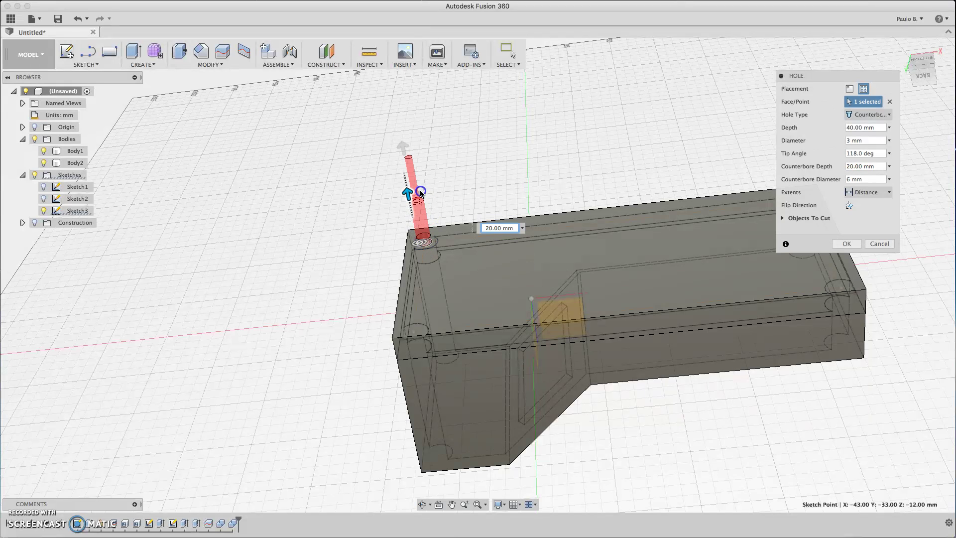
{"action": "left_click_drag", "start_coordinate": [402, 148], "coordinate": [420, 140]}
{"action": "left_click_drag", "start_coordinate": [414, 227], "coordinate": [411, 202]}
{"action": "left_click", "coordinate": [852, 131]}
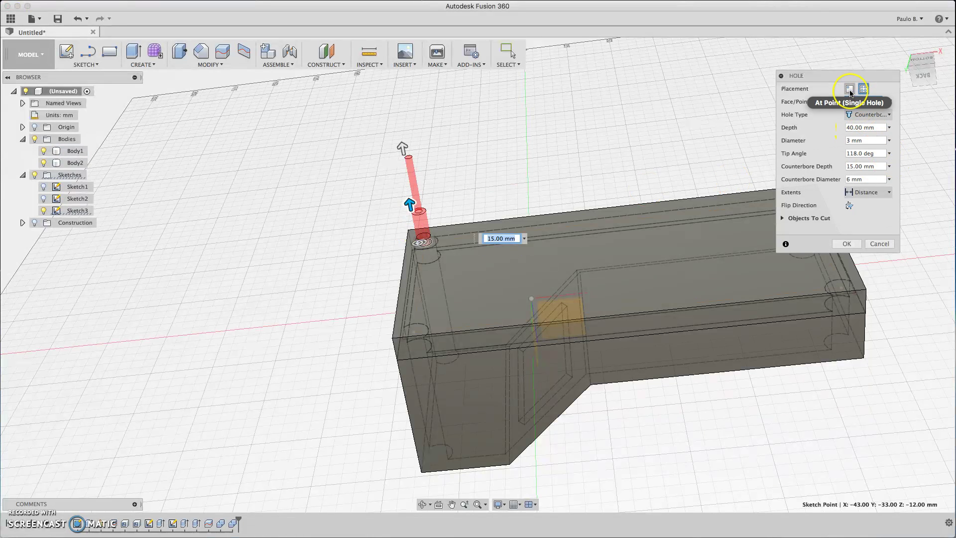
Reselect the multiple-hole placement and position the counterbore holes at all four corner-post sketch points.
{"action": "left_click", "coordinate": [863, 89]}
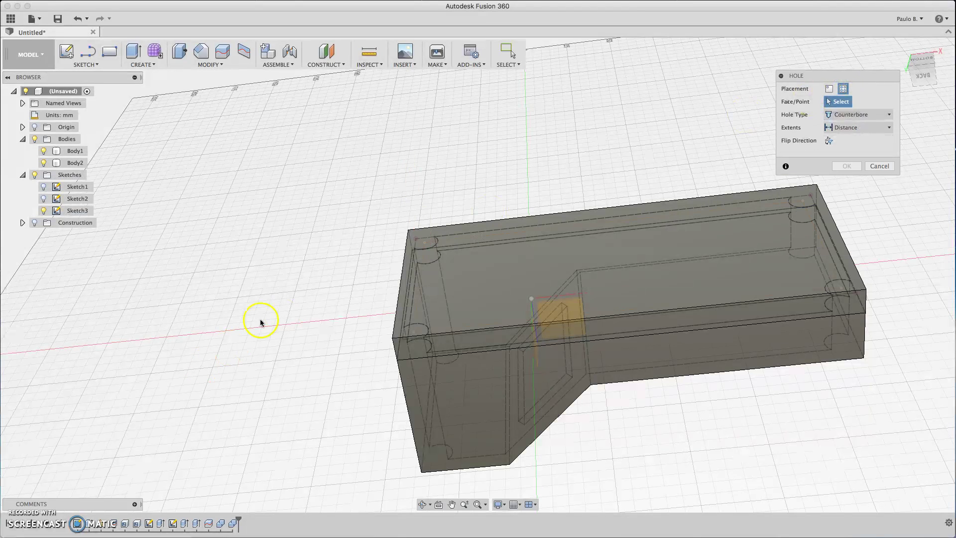
{"action": "left_click", "coordinate": [423, 241]}
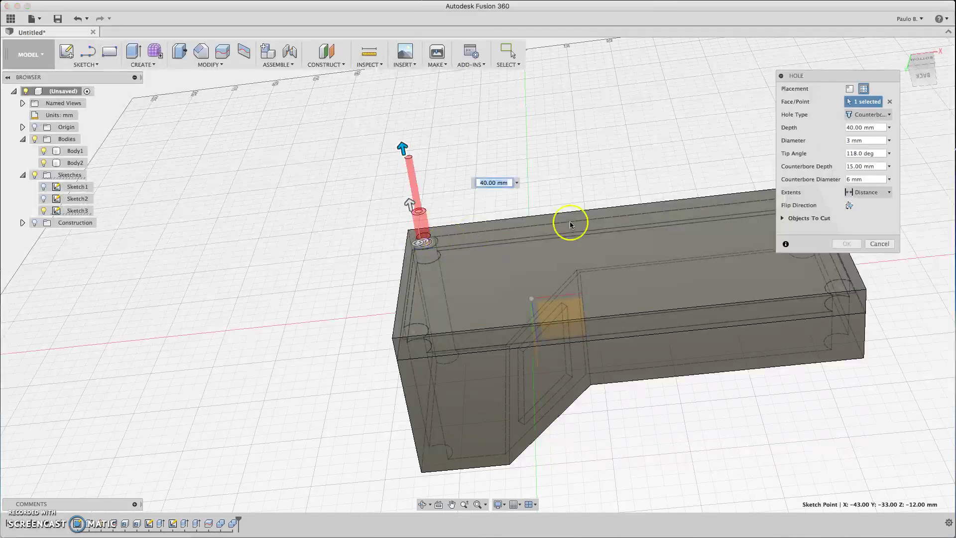
{"action": "left_click", "coordinate": [841, 287]}
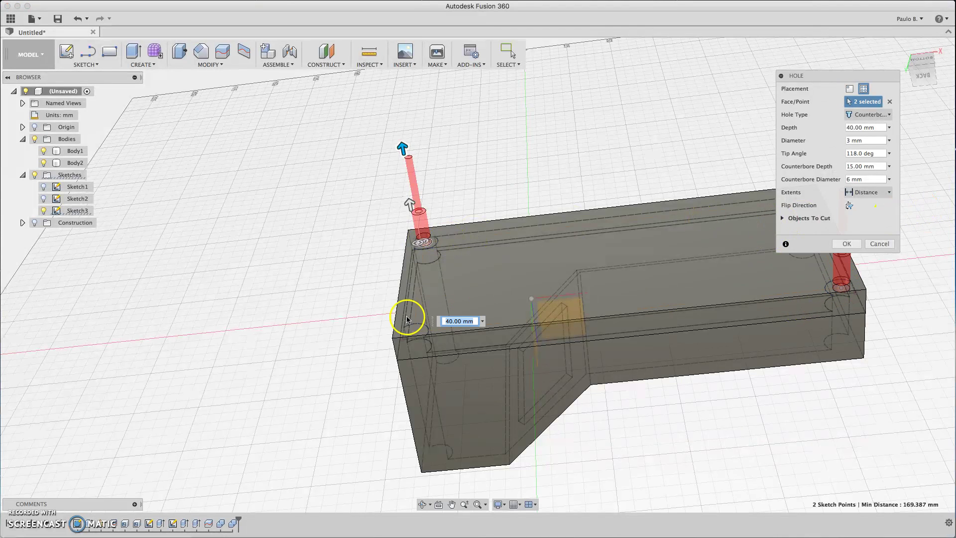
{"action": "left_click", "coordinate": [415, 334]}
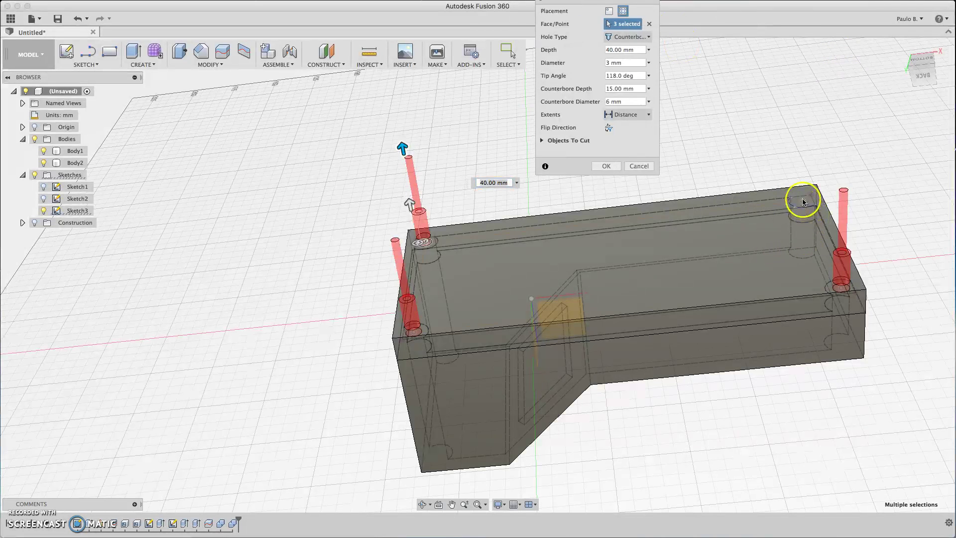
{"action": "left_click", "coordinate": [803, 201]}
Try to reverse the holes with a depth of -40 mm and a diameter of -3 mm, and cancel the Hole command.
{"action": "left_click", "coordinate": [607, 50]}
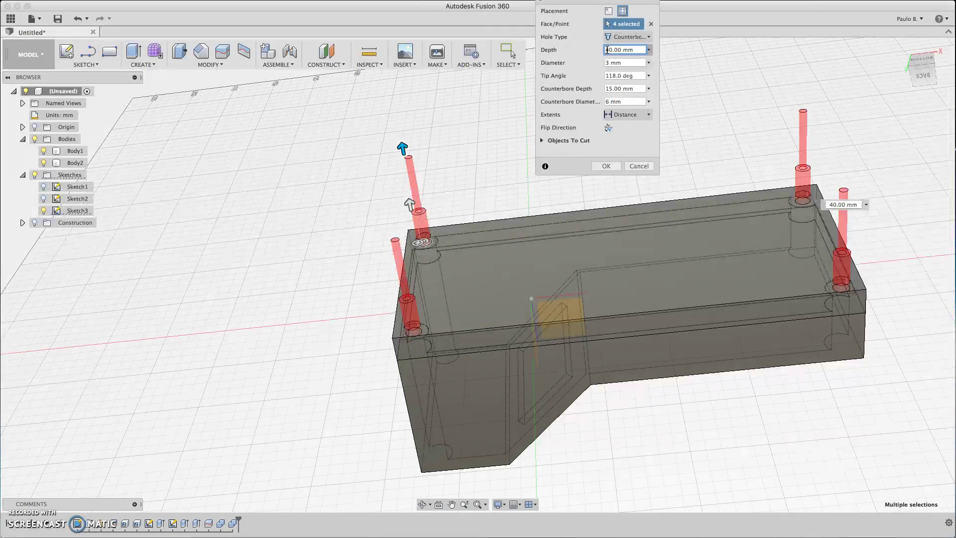
{"action": "type", "text": "-"}
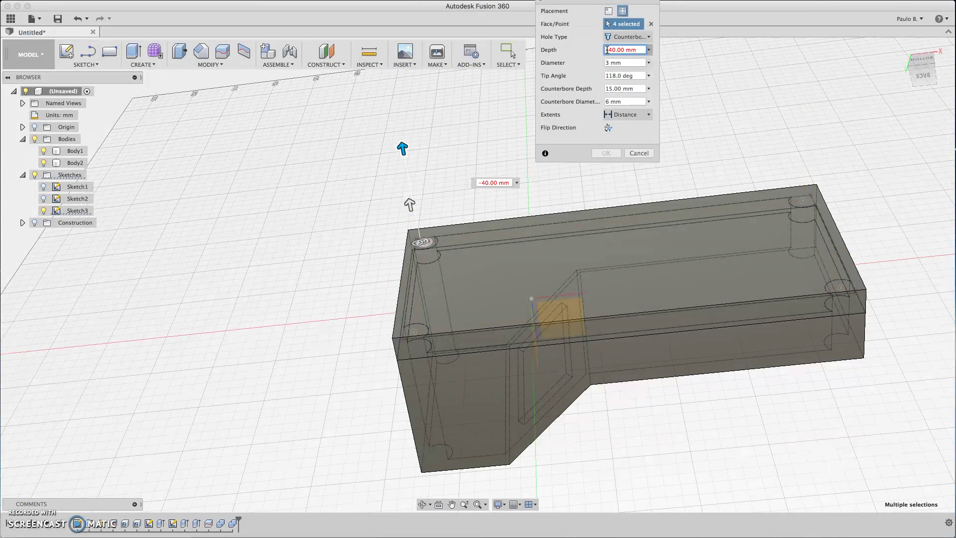
{"action": "left_click", "coordinate": [605, 62]}
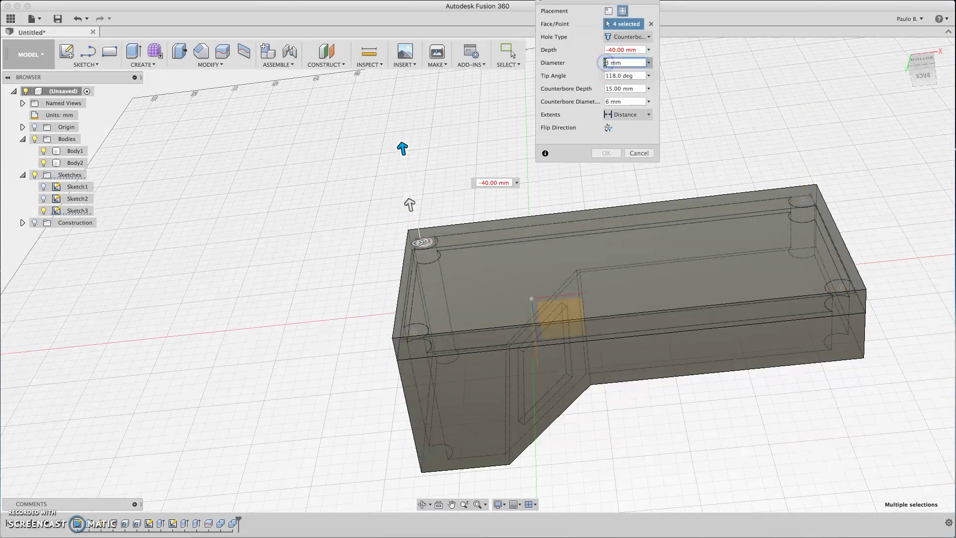
{"action": "left_click", "coordinate": [606, 88]}
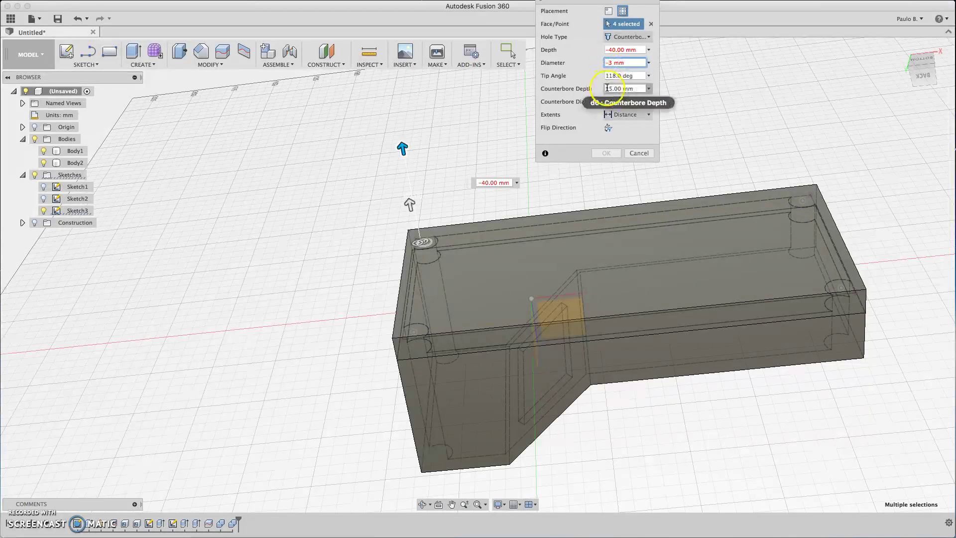
{"action": "left_click", "coordinate": [606, 89]}
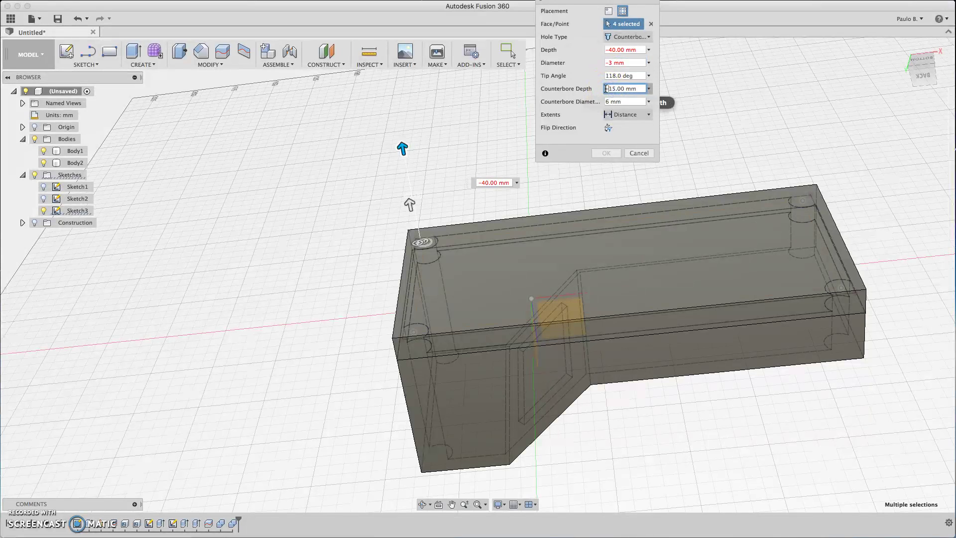
{"action": "left_click_drag", "start_coordinate": [408, 210], "coordinate": [440, 136]}
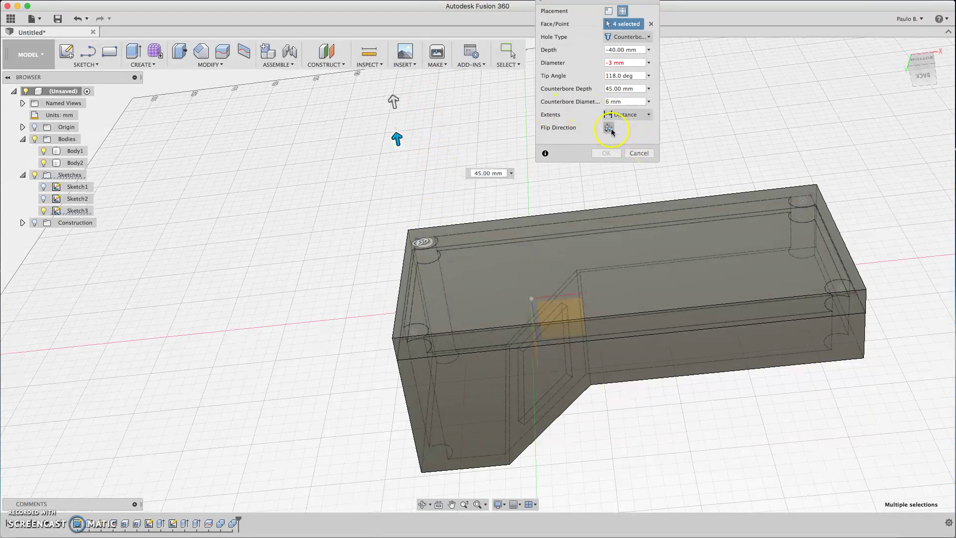
{"action": "left_click", "coordinate": [638, 153]}
Place counterbore holes at all four corner-post sketch points and flip their direction so they cut into the enclosure.
{"action": "key", "text": "c"}
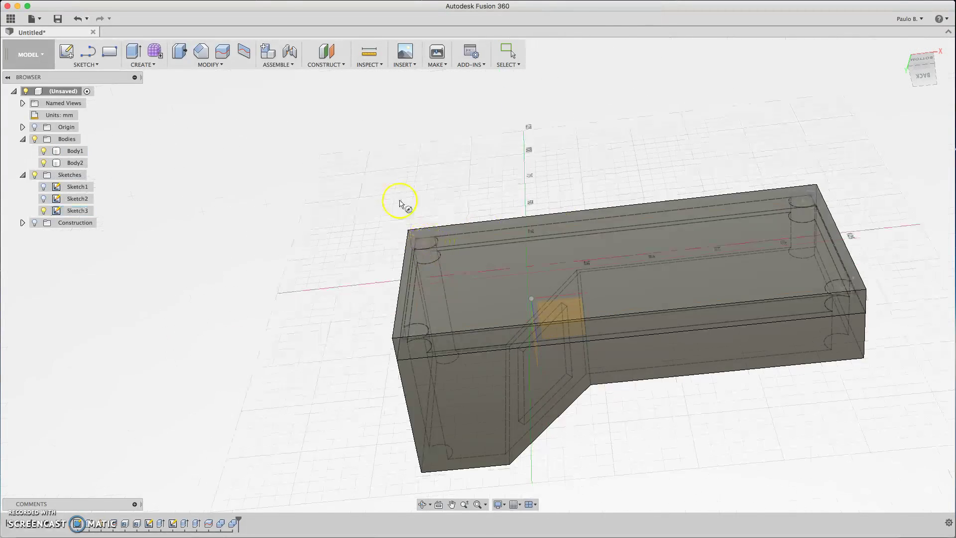
{"action": "key", "text": "h"}
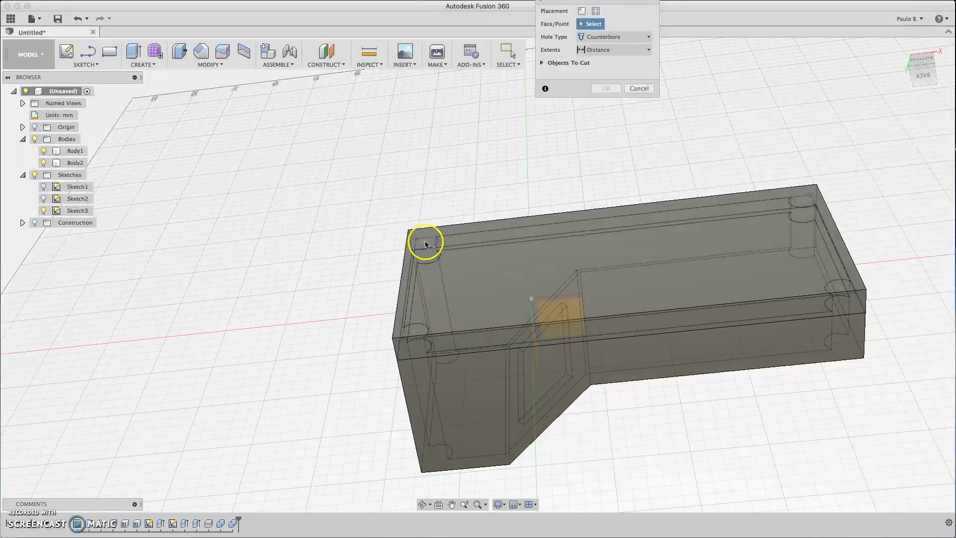
{"action": "left_click", "coordinate": [425, 244]}
{"action": "left_click", "coordinate": [804, 204]}
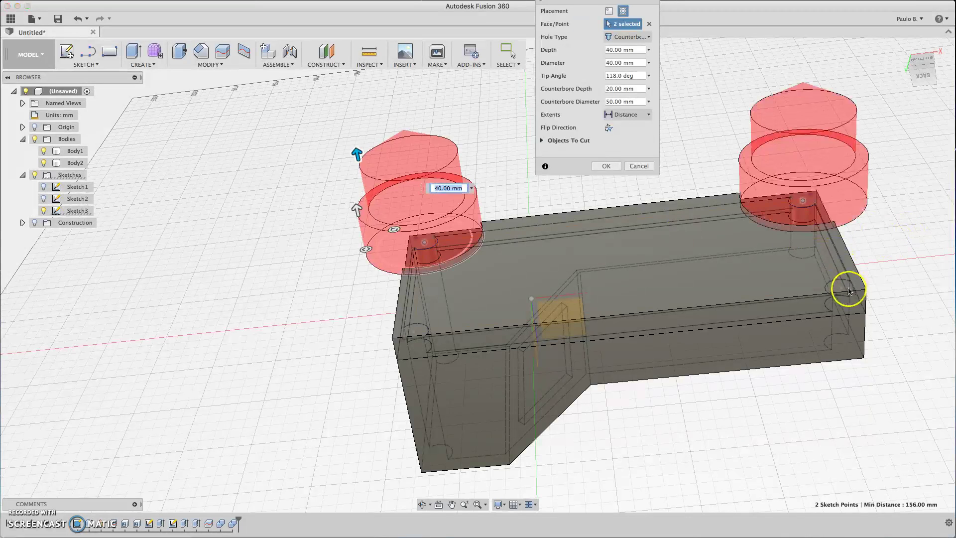
{"action": "left_click", "coordinate": [841, 288]}
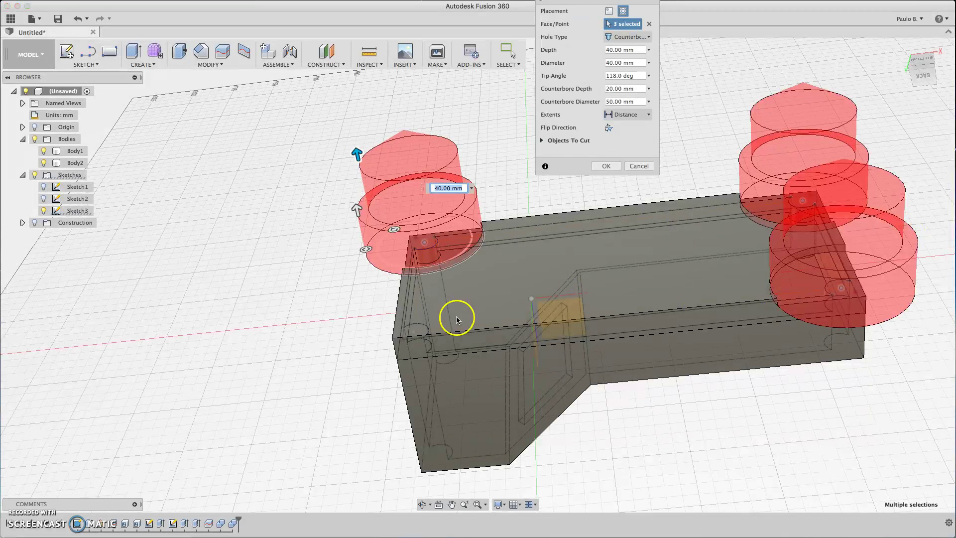
{"action": "left_click", "coordinate": [413, 336]}
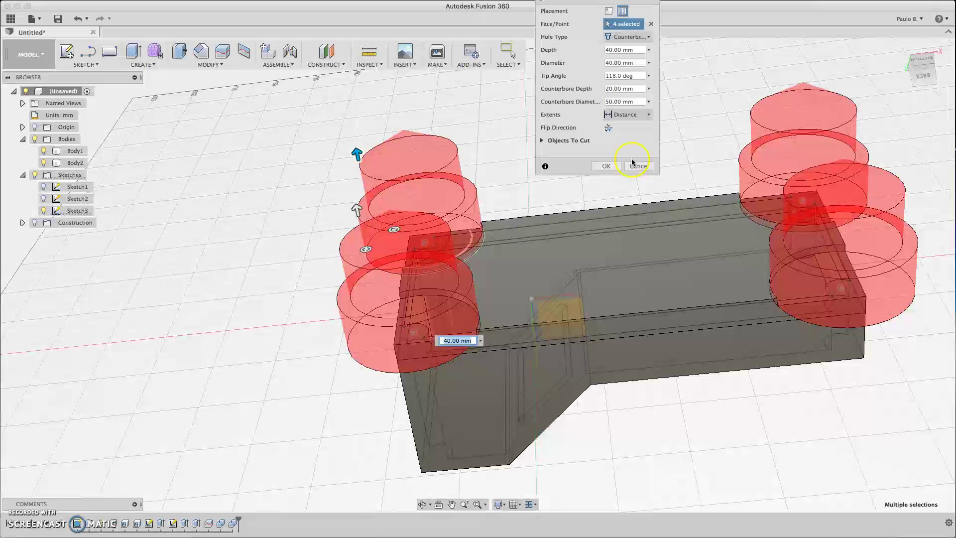
{"action": "left_click", "coordinate": [608, 128]}
Reduce the bore of the four holes to 5.40 mm and set their counterbore diameter to 6 mm.
{"action": "left_click_drag", "start_coordinate": [458, 221], "coordinate": [435, 237]}
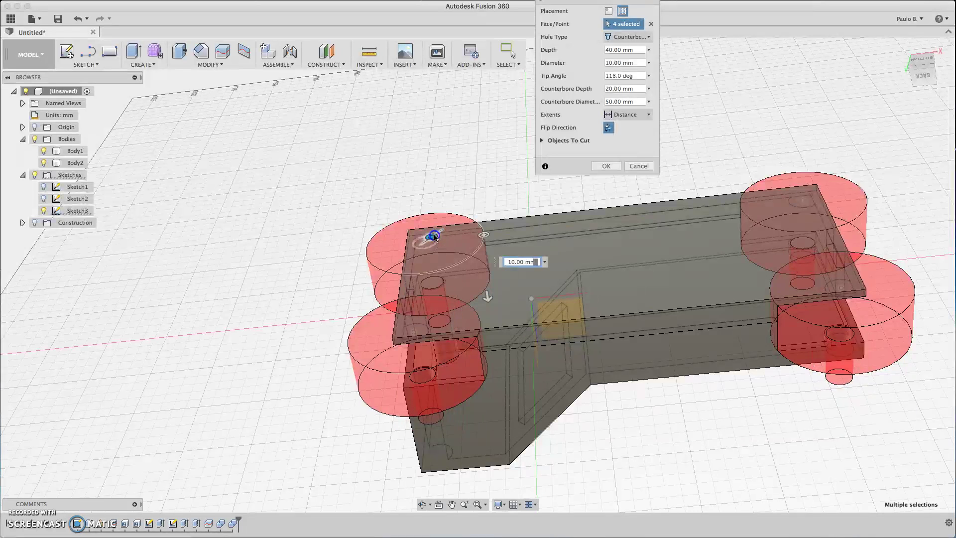
{"action": "type", "text": "6"}
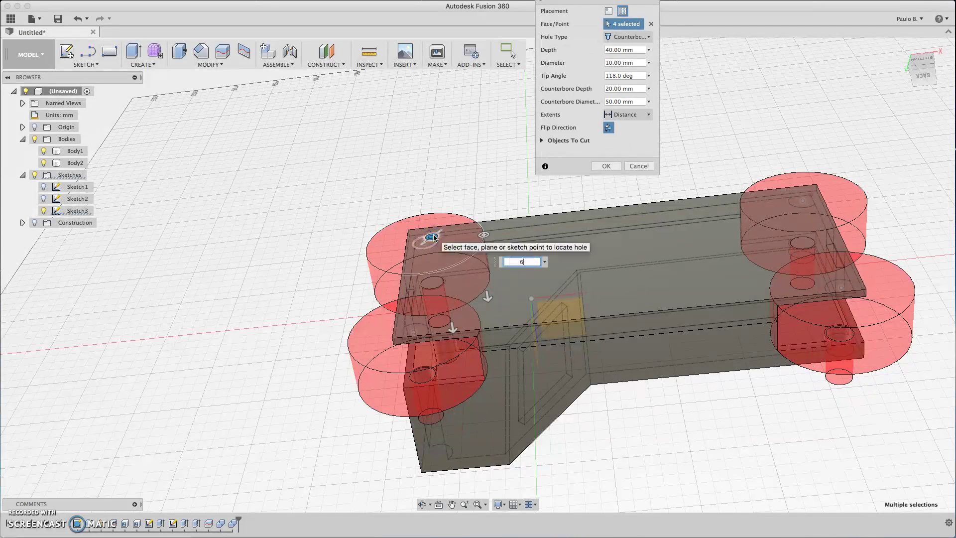
{"action": "left_click", "coordinate": [453, 237]}
{"action": "left_click_drag", "start_coordinate": [483, 234], "coordinate": [429, 238]}
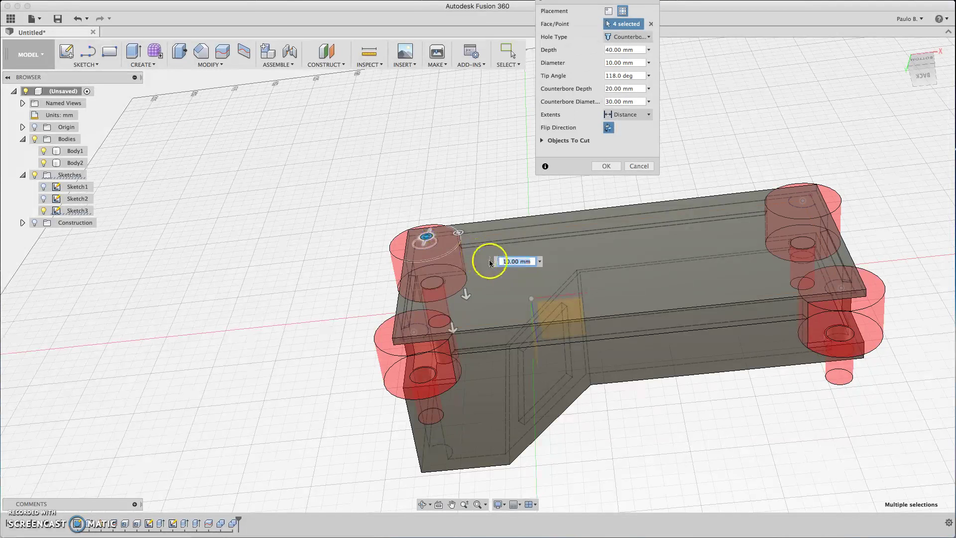
{"action": "left_click", "coordinate": [454, 232]}
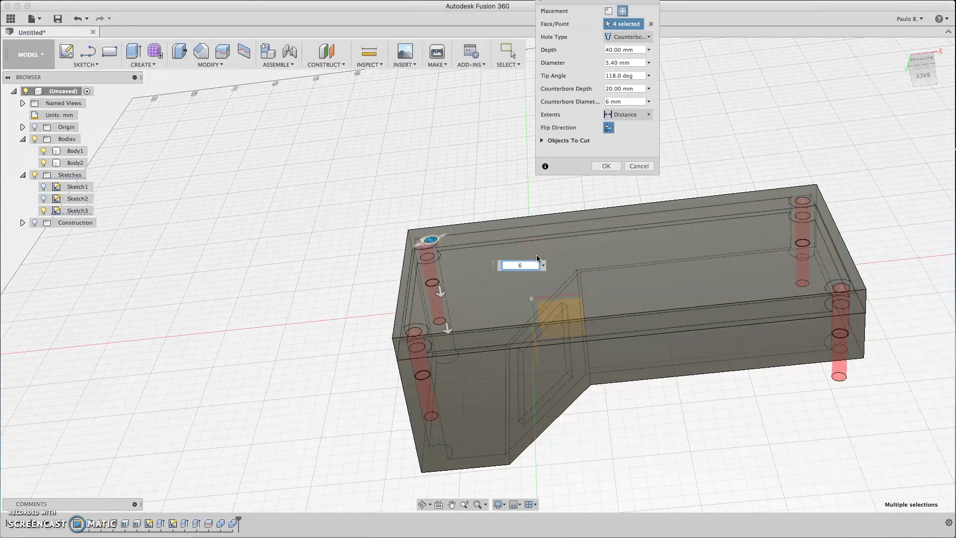
Set the bore diameter of the four counterbore holes to 3 mm.
{"action": "double_click", "coordinate": [621, 64]}
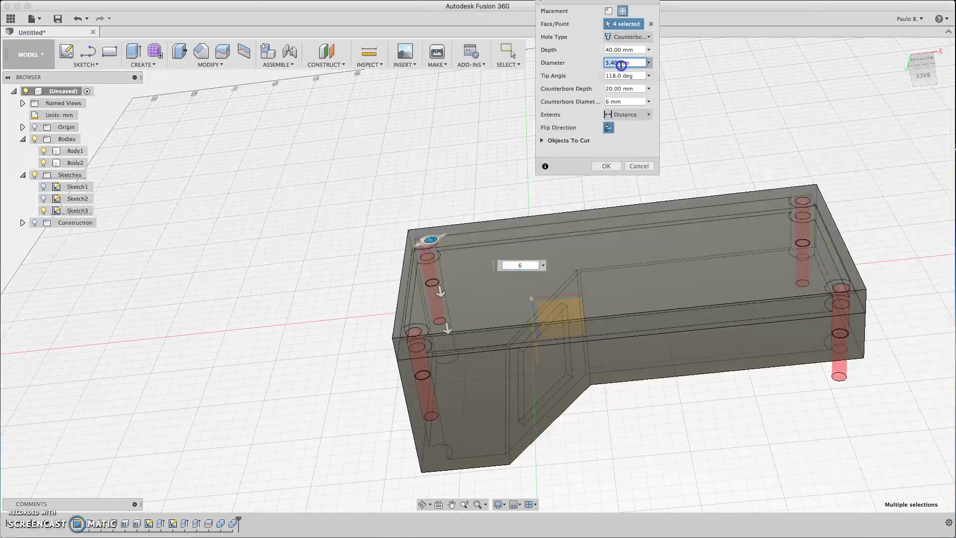
{"action": "key", "text": "BackSpace"}
{"action": "type", "text": "3"}
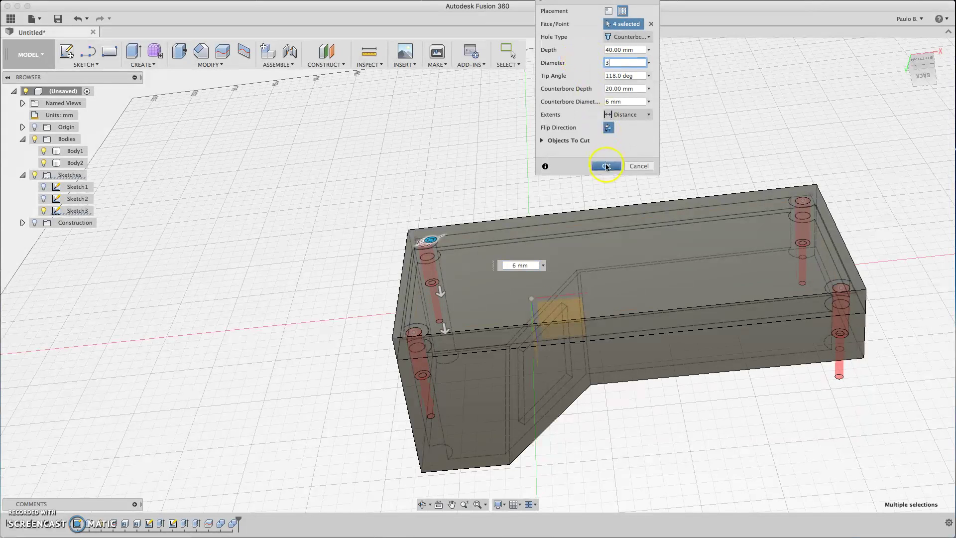
{"action": "left_click", "coordinate": [466, 271]}
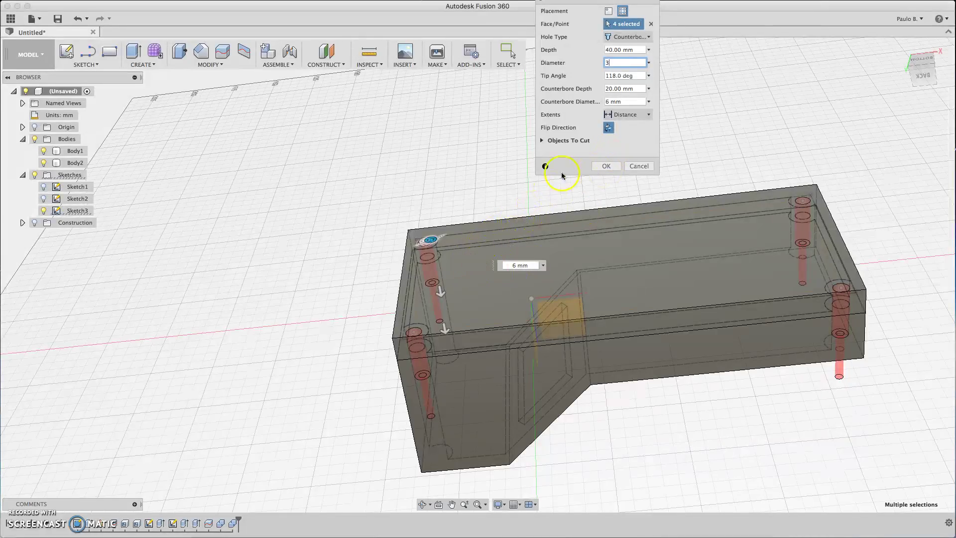
{"action": "left_click_drag", "start_coordinate": [920, 78], "coordinate": [920, 52]}
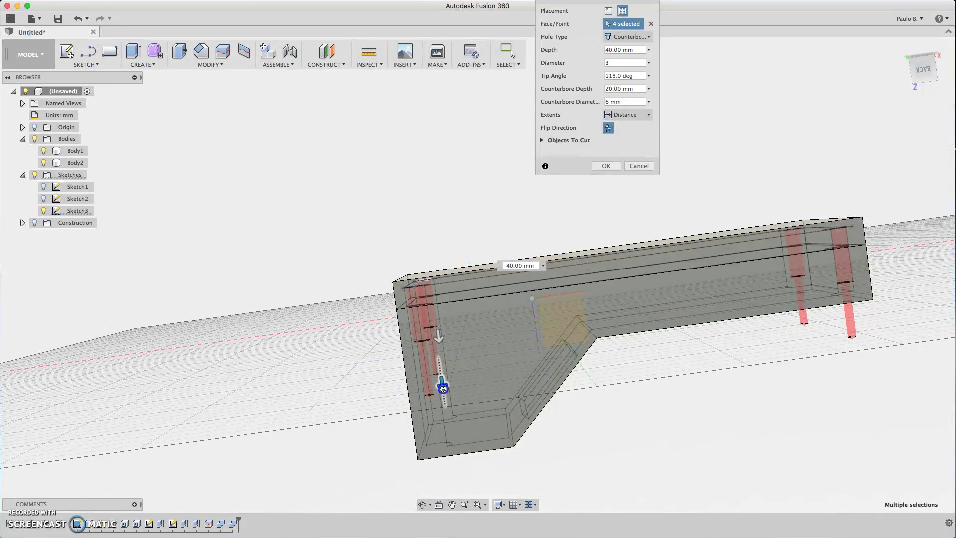